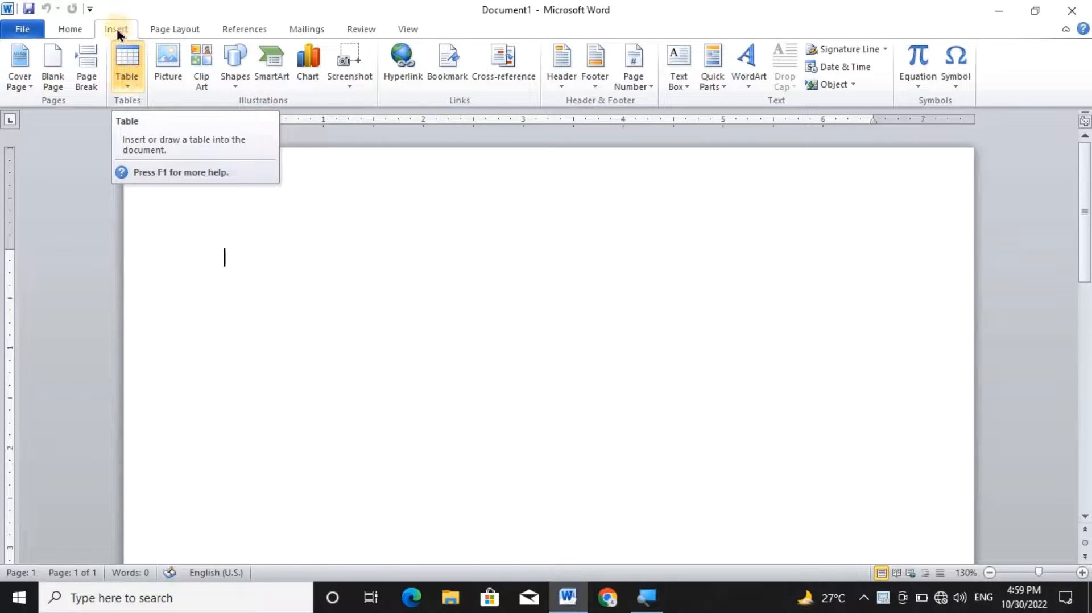
Insert a table with 6 columns and 7 rows at the start of the document.
click(132, 80)
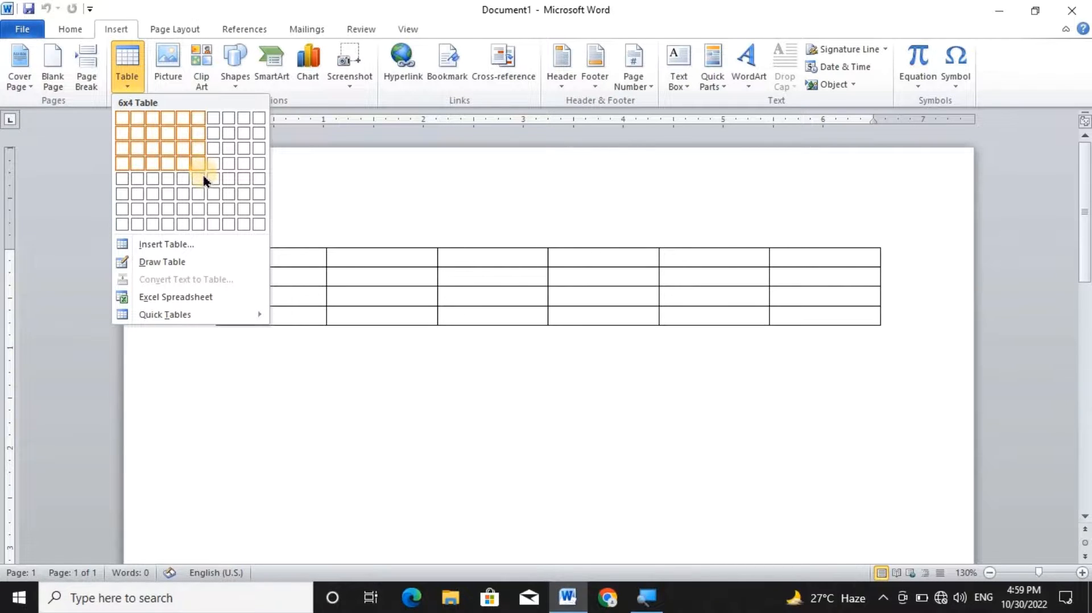
click(203, 209)
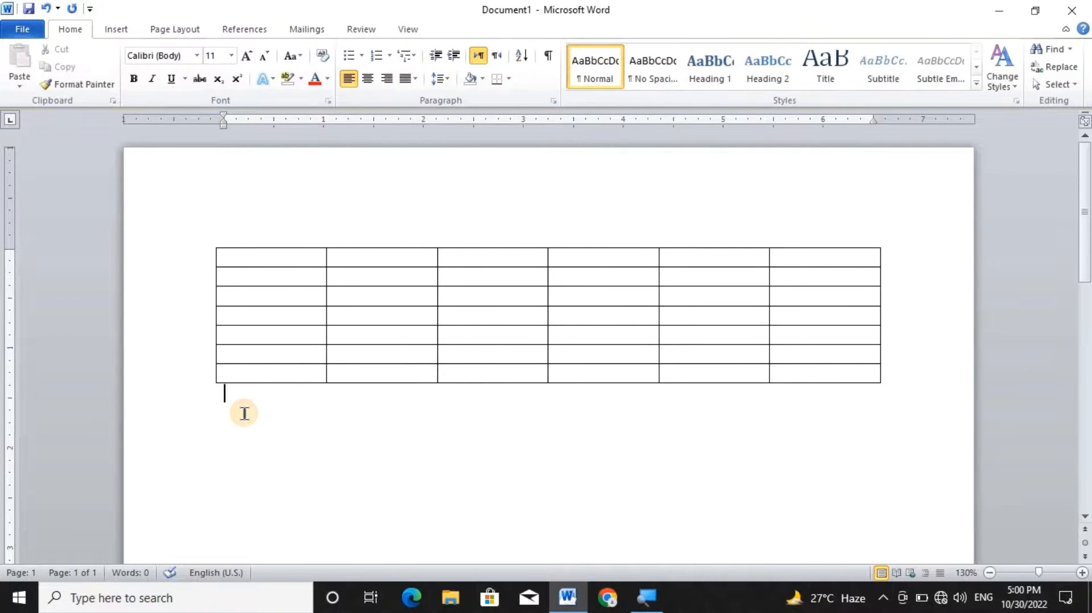
Insert a second table with 4 columns and 5 rows below the first one, using the Insert Table dialog.
click(117, 30)
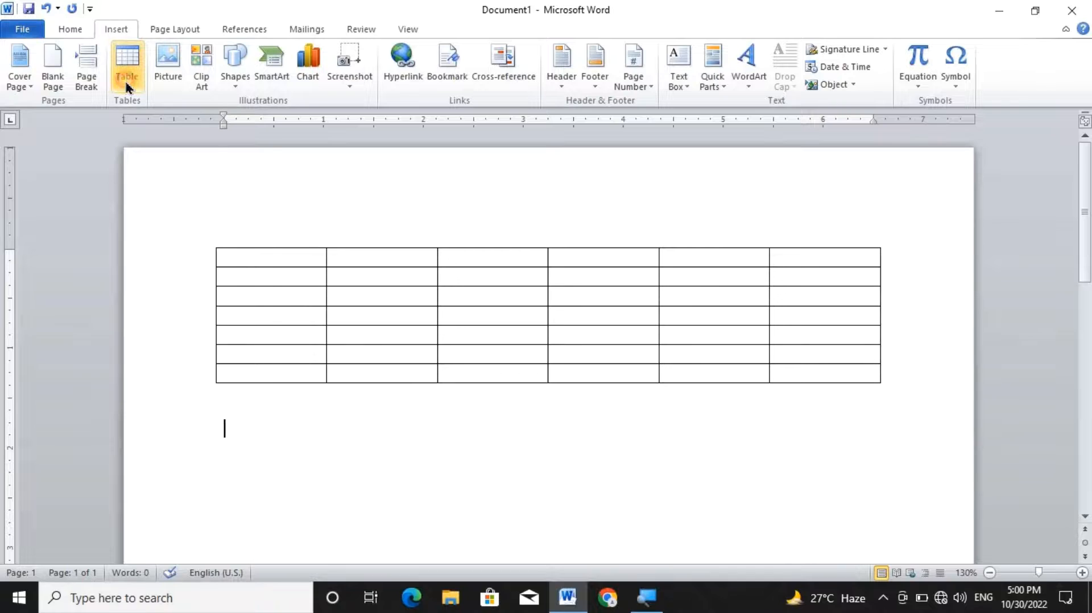
click(126, 83)
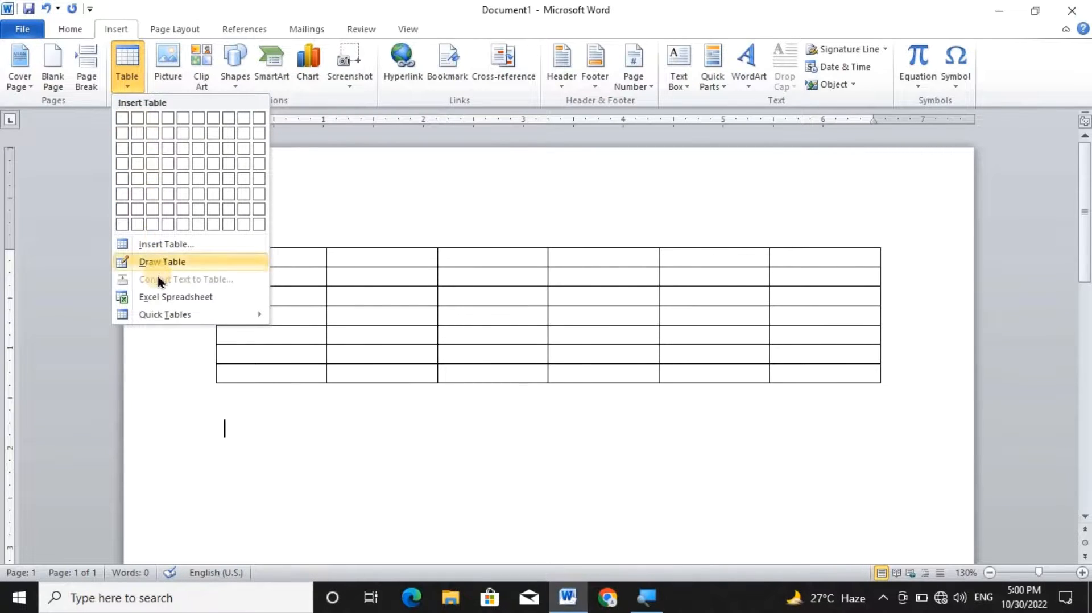
click(160, 245)
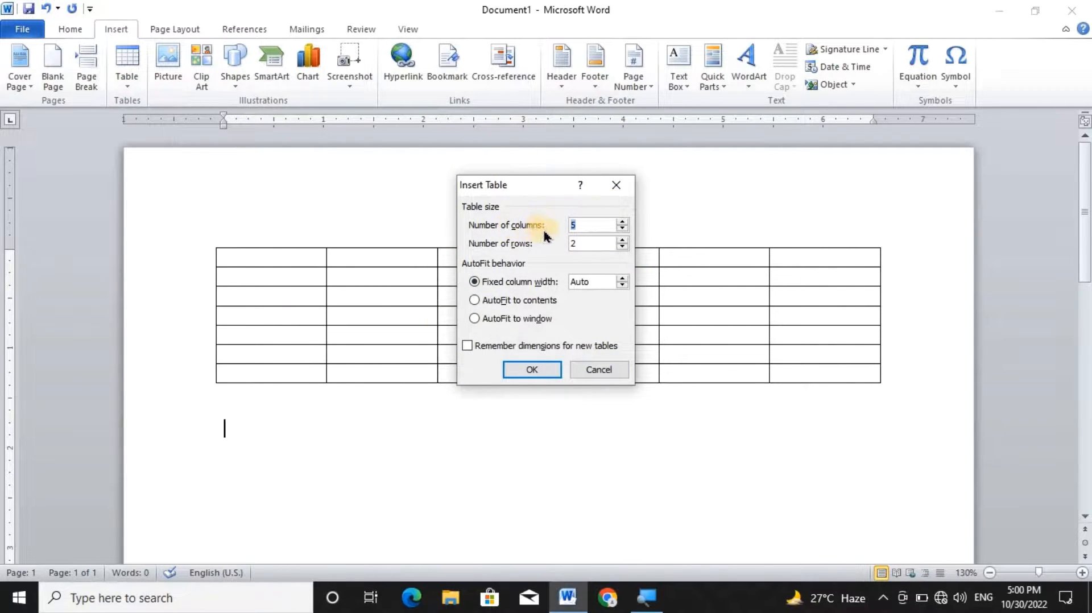
click(624, 230)
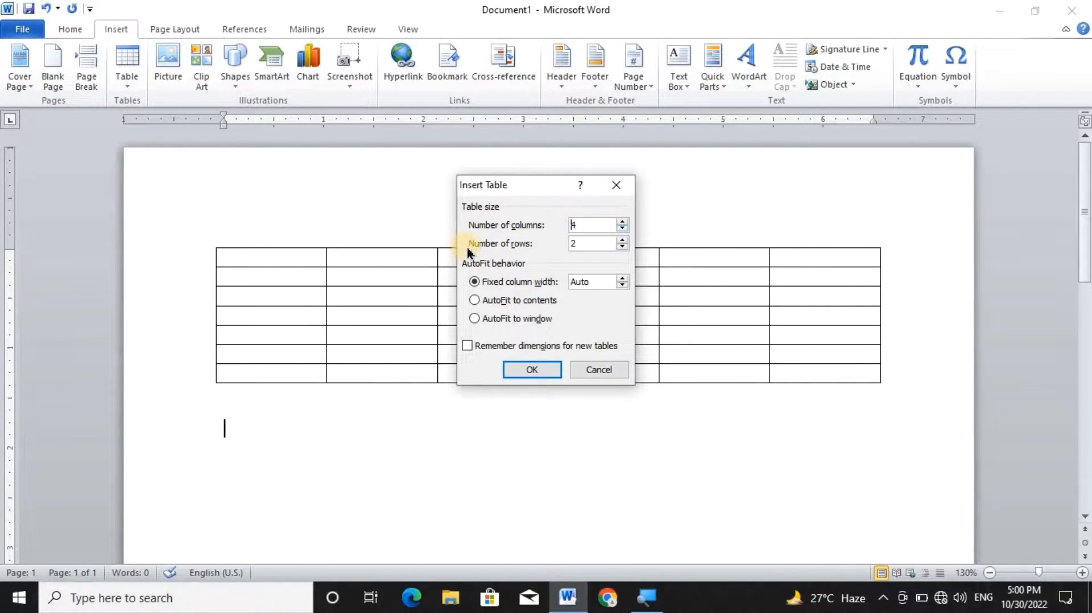
click(623, 239)
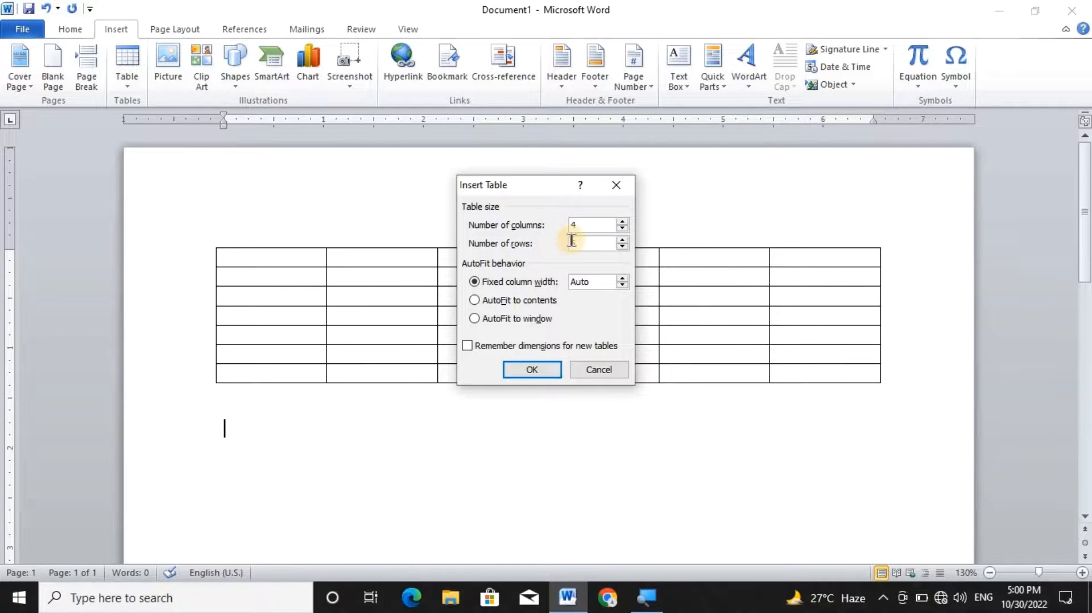
click(519, 369)
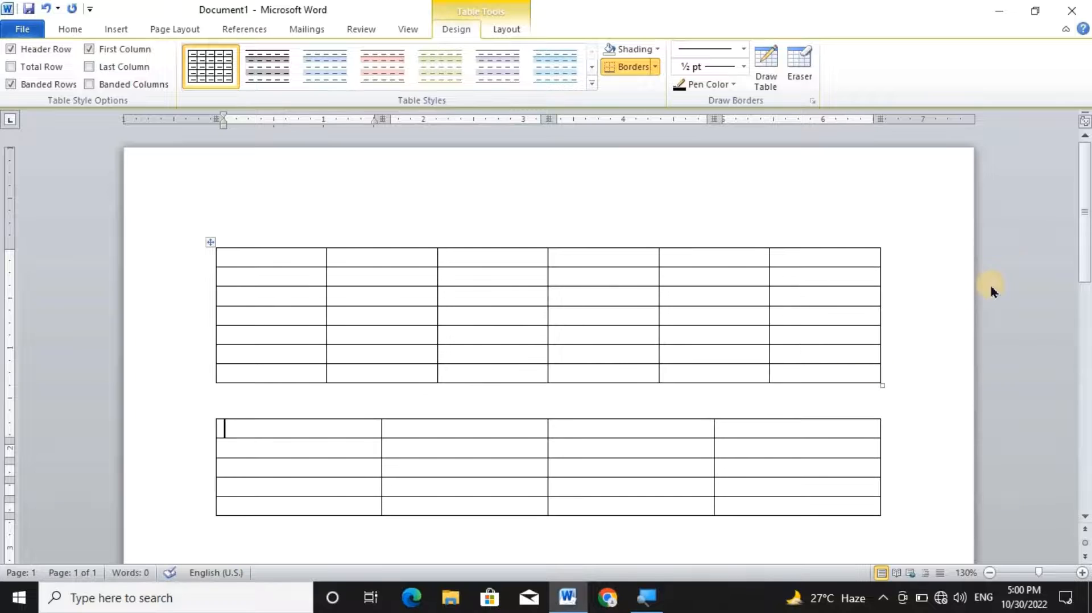
Add an empty line below the second table and draw a table outline about 6.9 inches wide there with Draw Table.
scroll(1086, 231, down, 3)
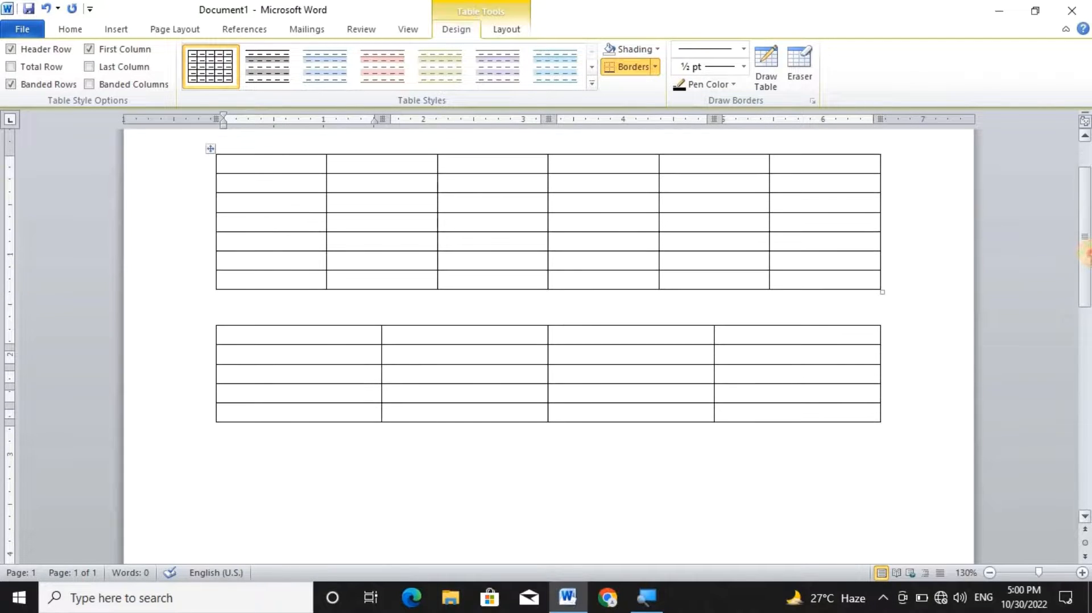
click(221, 458)
key(Return)
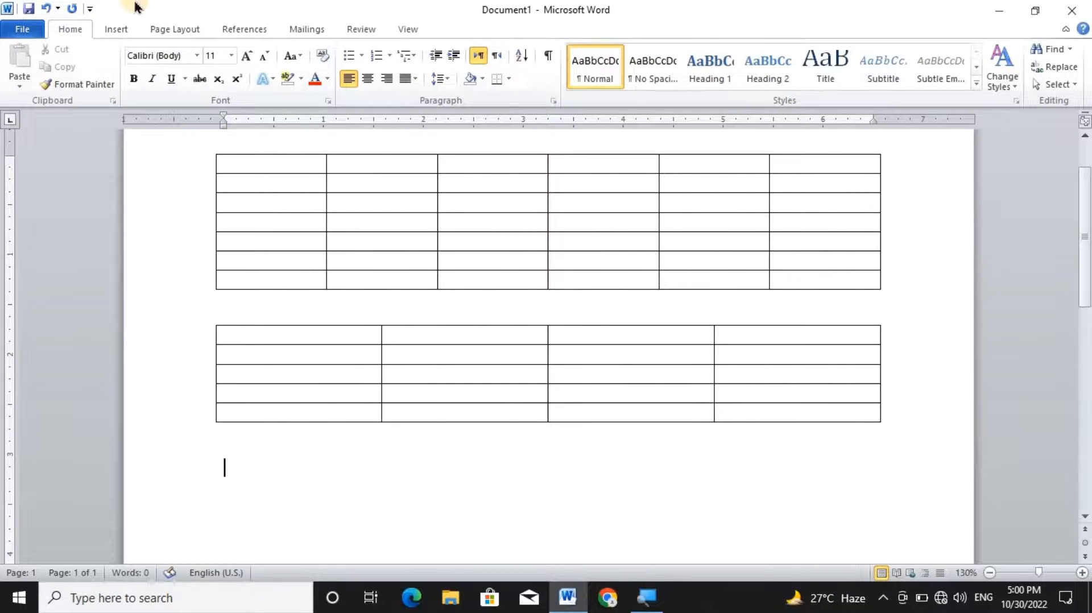
click(115, 31)
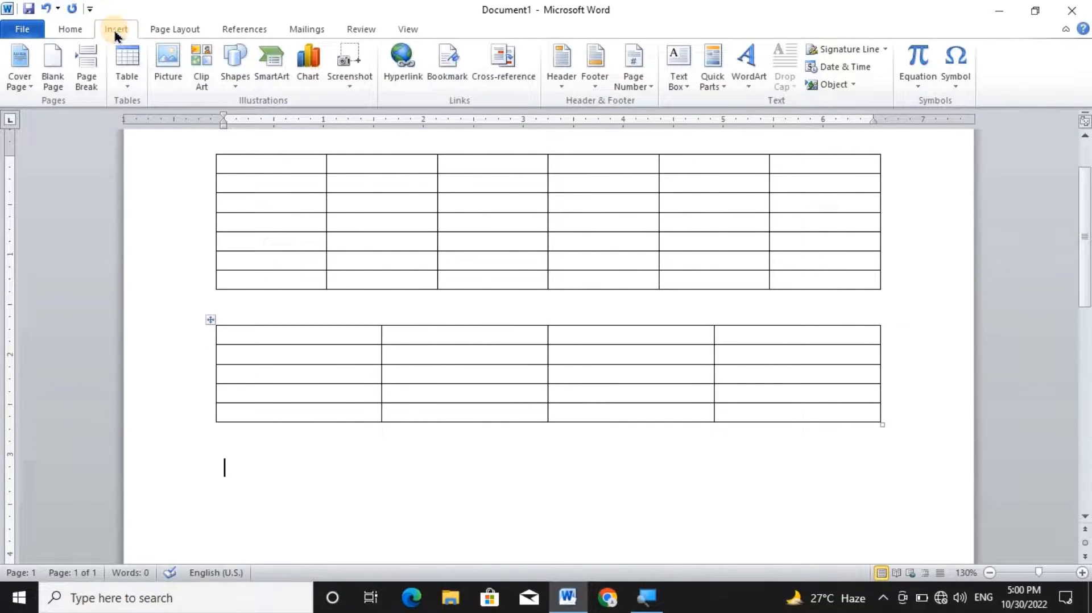
click(132, 80)
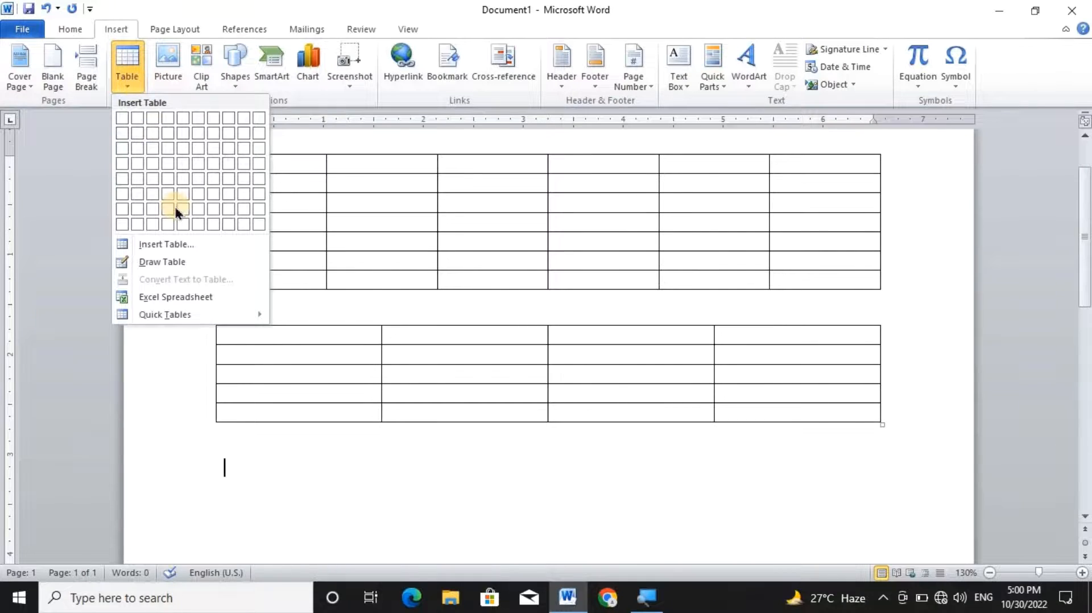
click(169, 263)
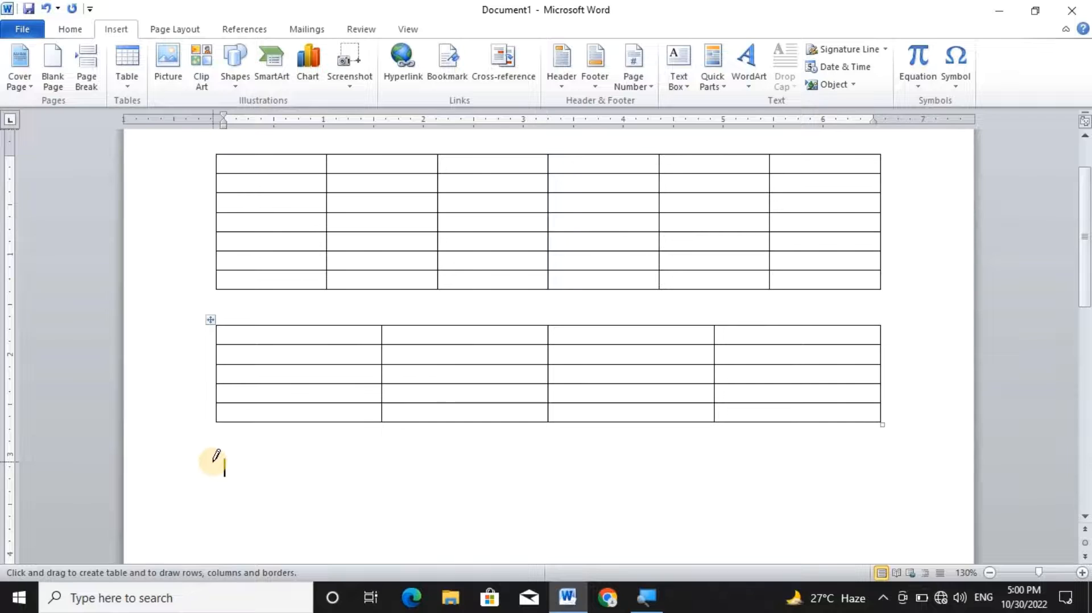
mouse_move(212, 462)
mouse_down()
mouse_move(661, 526)
mouse_move(899, 517)
mouse_up()
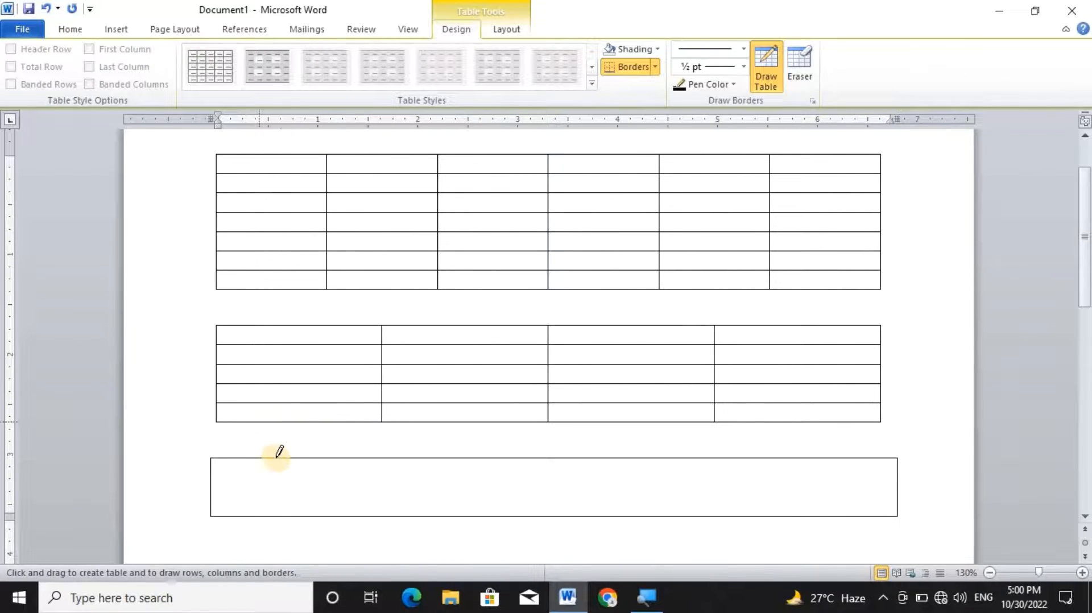
Draw six vertical borders inside the hand-drawn table to divide it into seven columns, and finish drawing.
drag(286, 458, 285, 508)
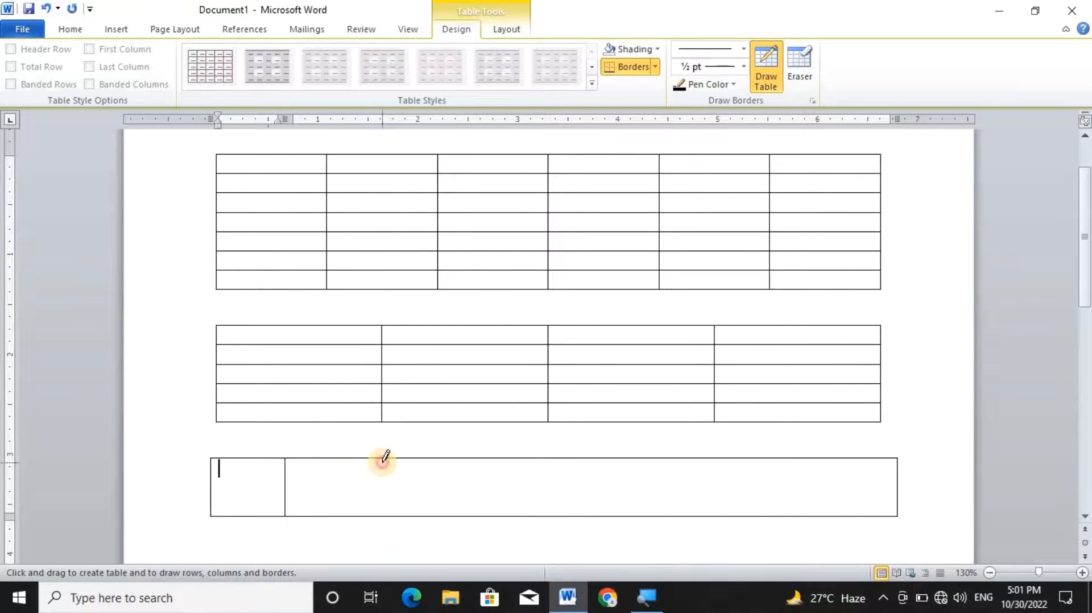
drag(386, 458, 383, 509)
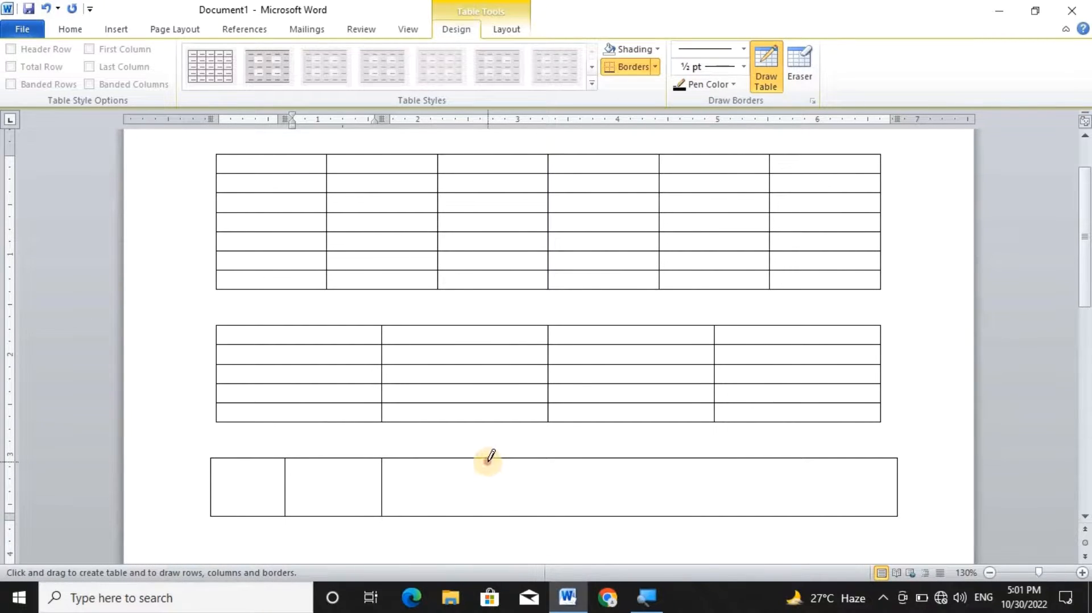
drag(488, 461, 488, 515)
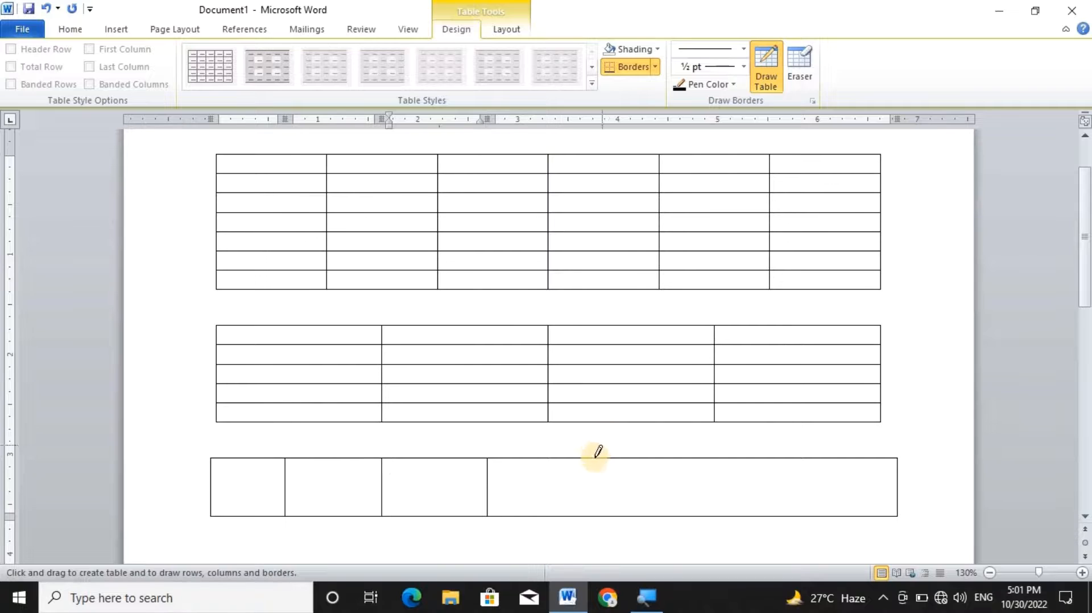
drag(594, 459, 593, 515)
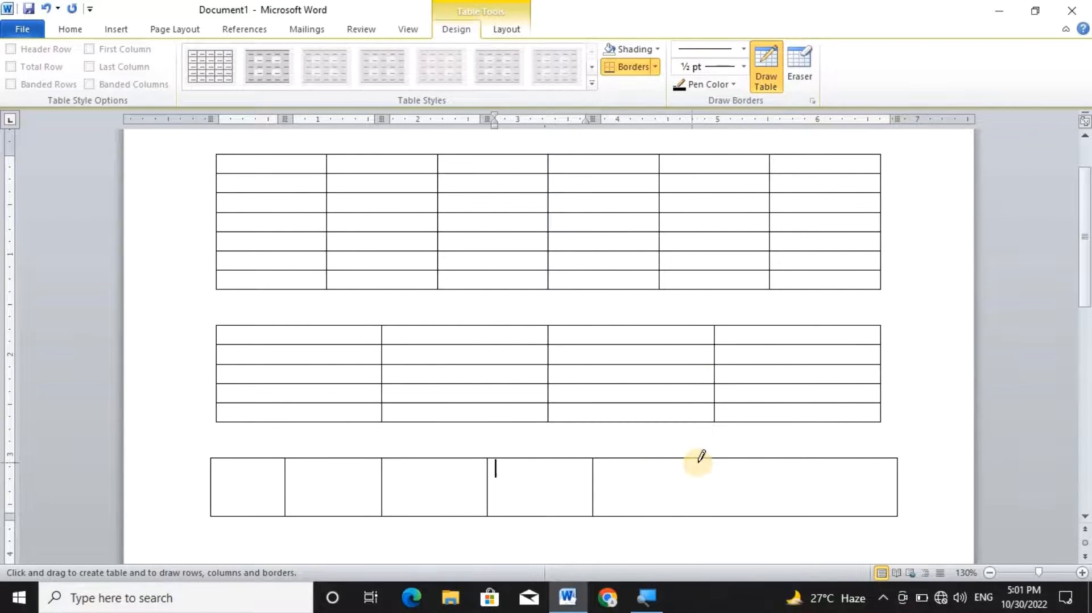
drag(700, 460, 696, 506)
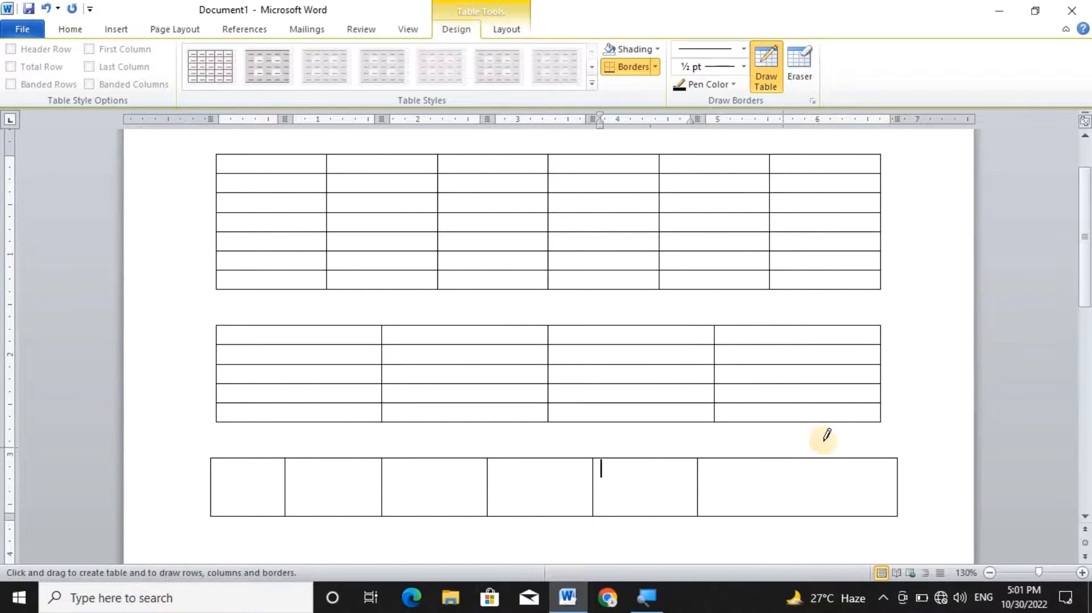
drag(807, 483, 806, 495)
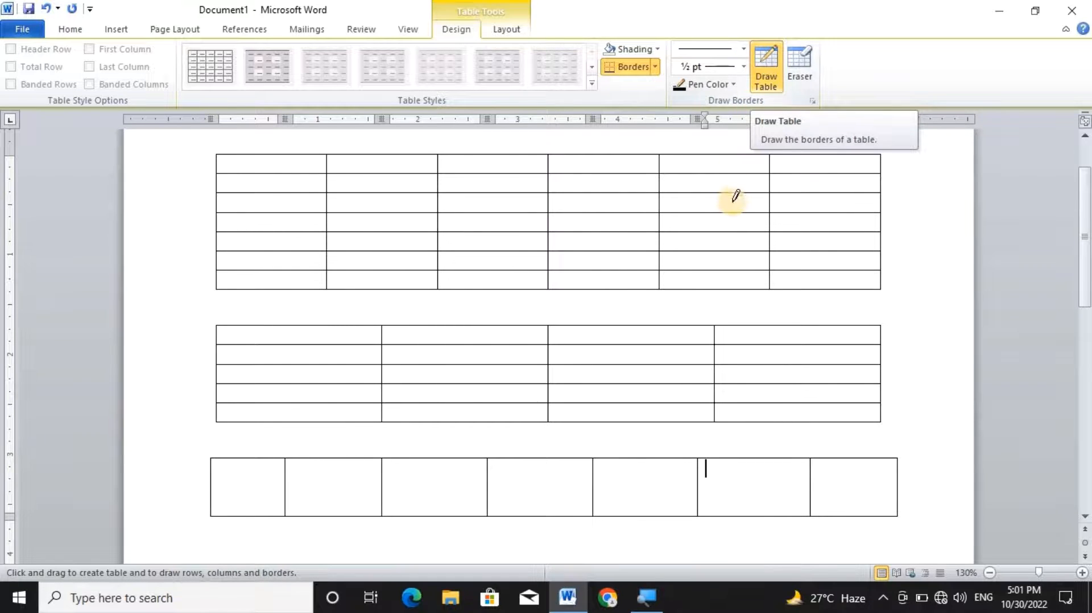
click(760, 86)
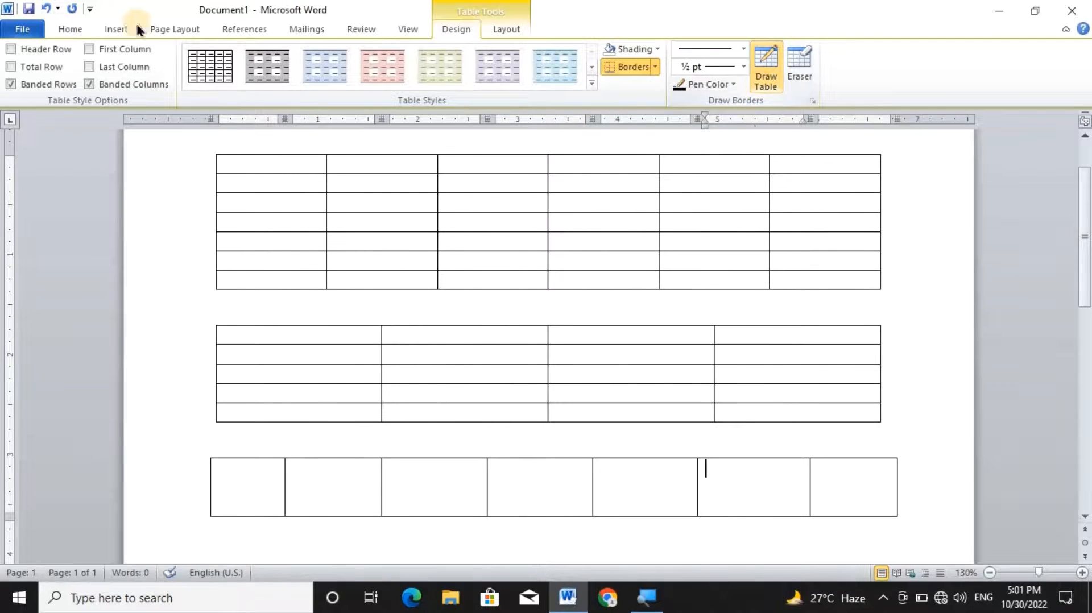
Insert an Excel Spreadsheet on the empty line below the hand-drawn table.
click(125, 31)
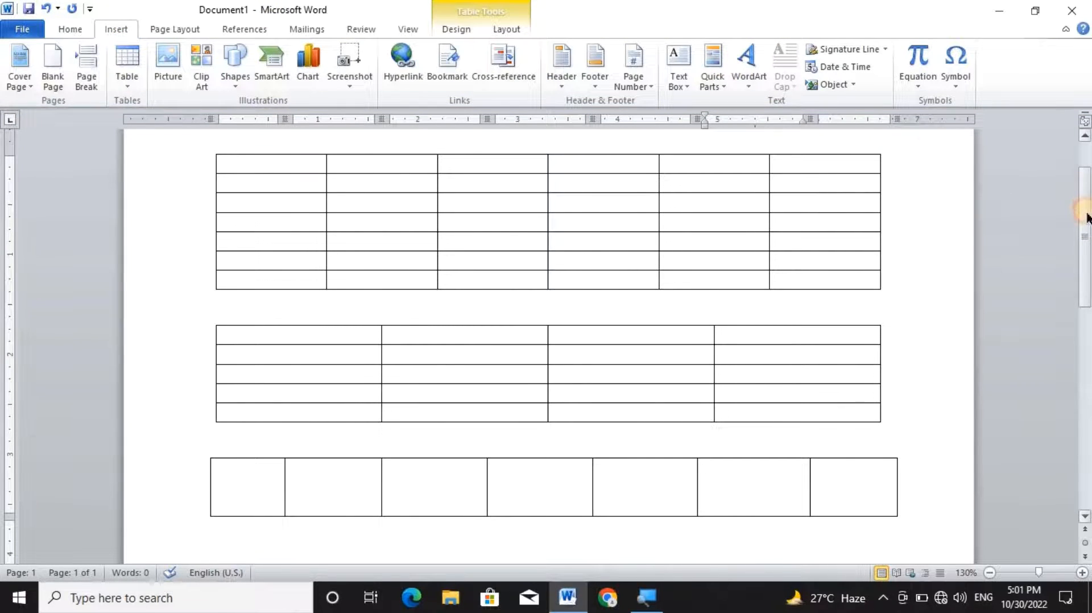
scroll(1086, 214, down, 3)
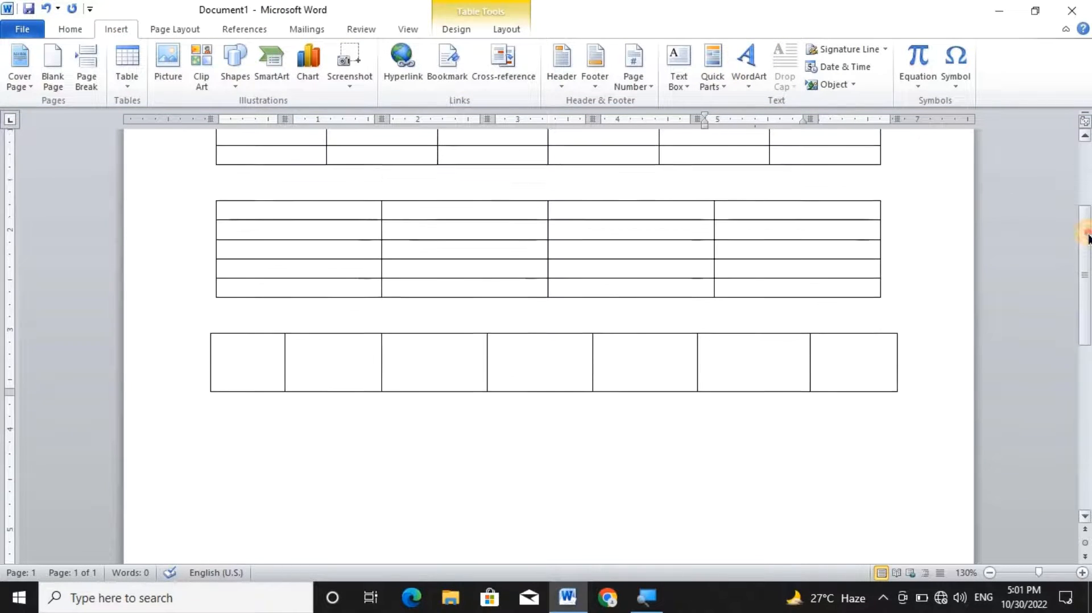
click(230, 461)
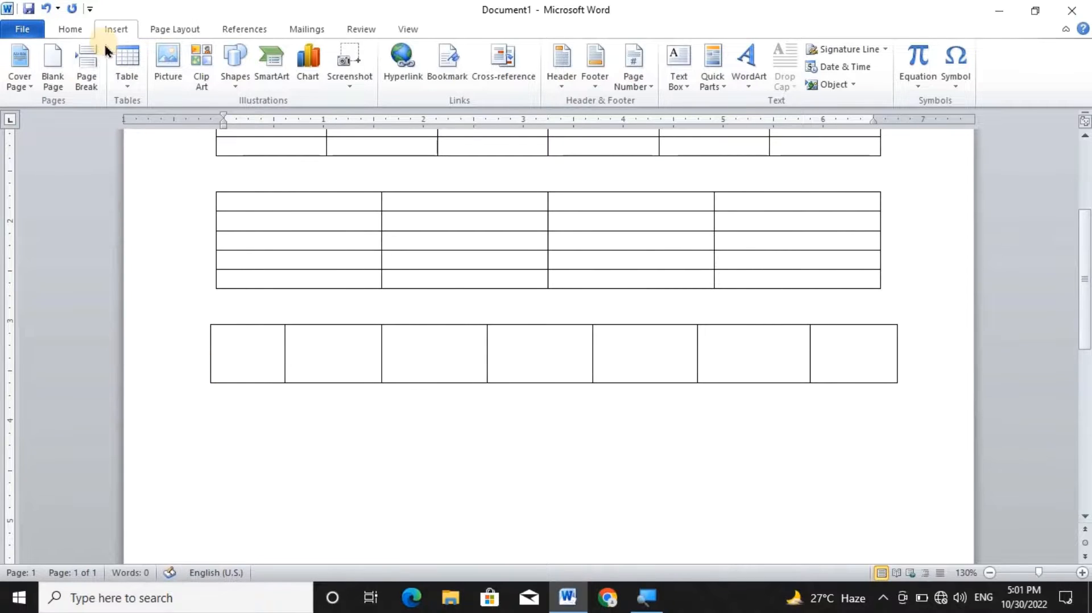
click(130, 80)
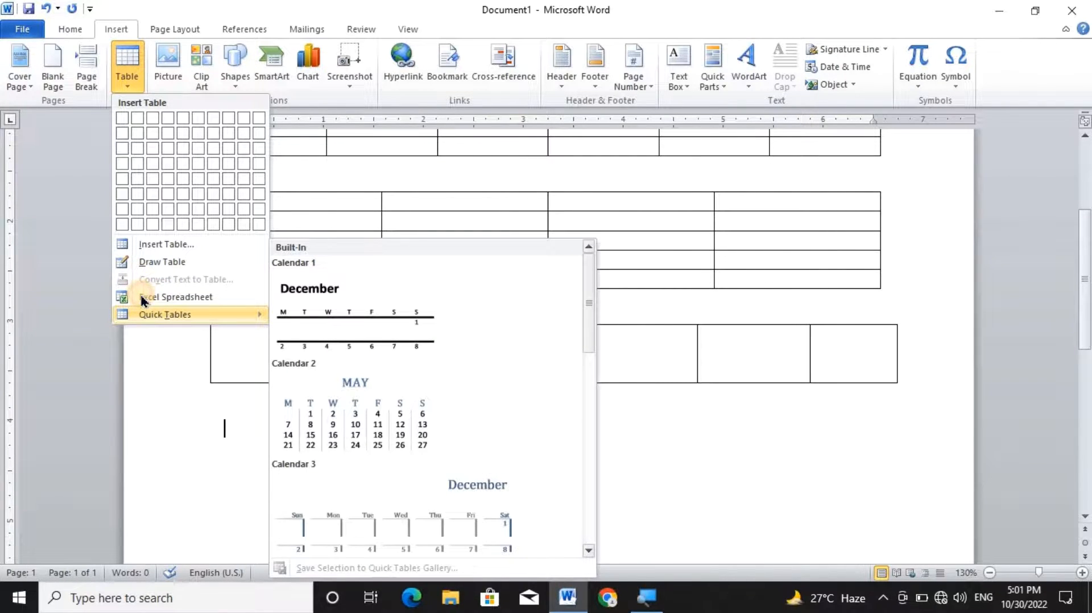
click(142, 298)
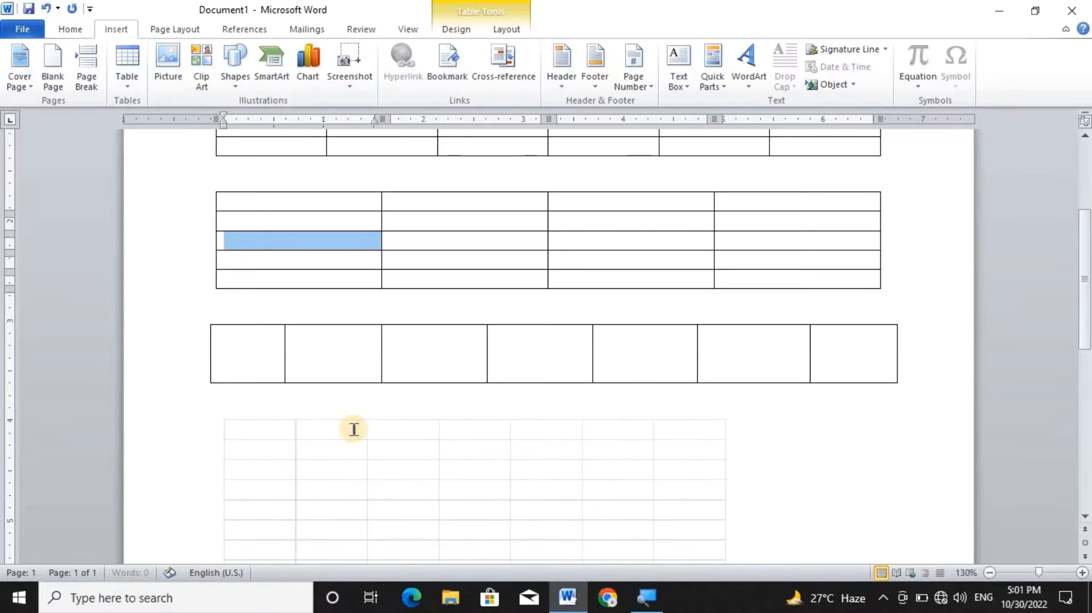
Edit the embedded spreadsheet to apply All Borders to cells A1 through G10, and return to the document.
double_click(415, 462)
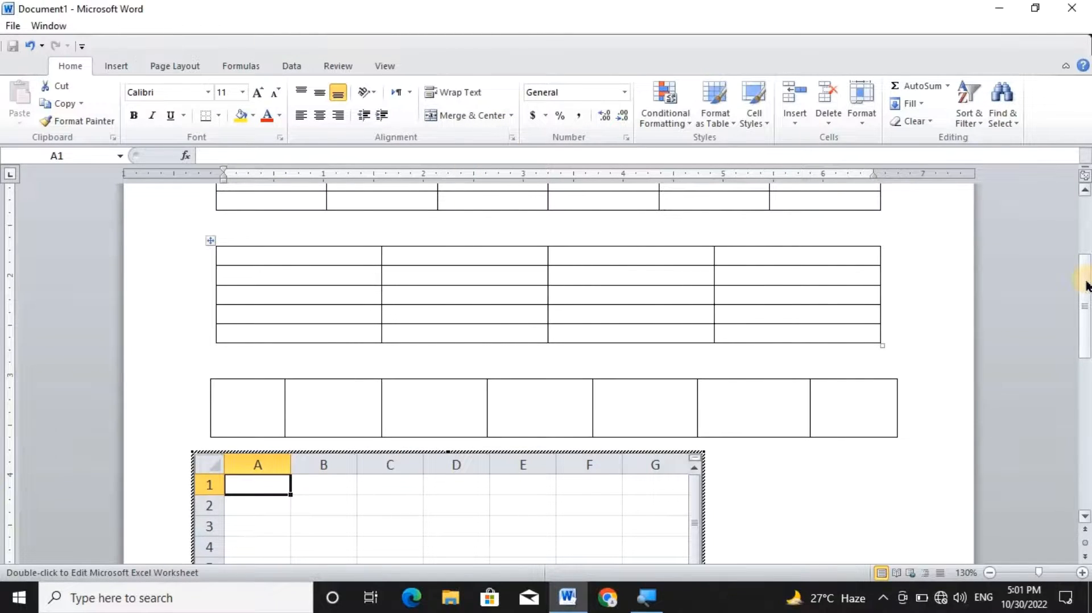
drag(1087, 286, 1087, 340)
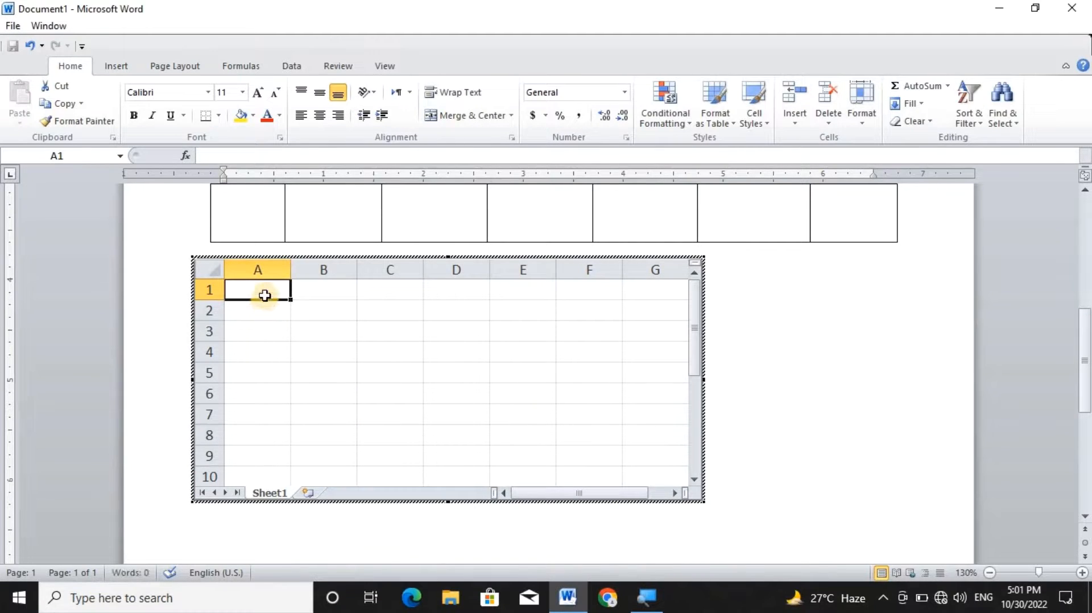
drag(264, 295, 633, 466)
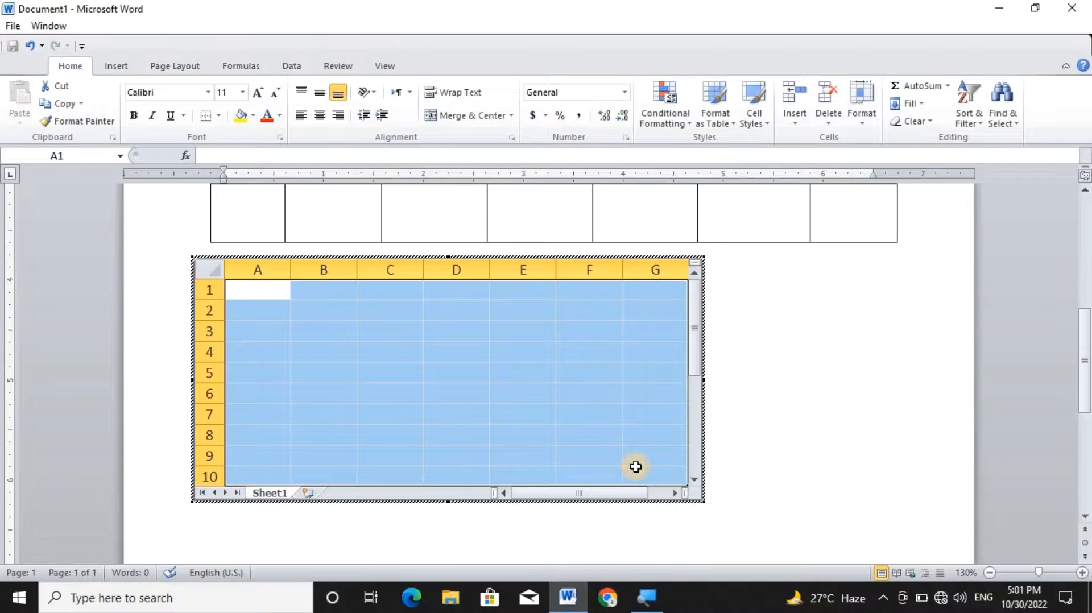
click(219, 116)
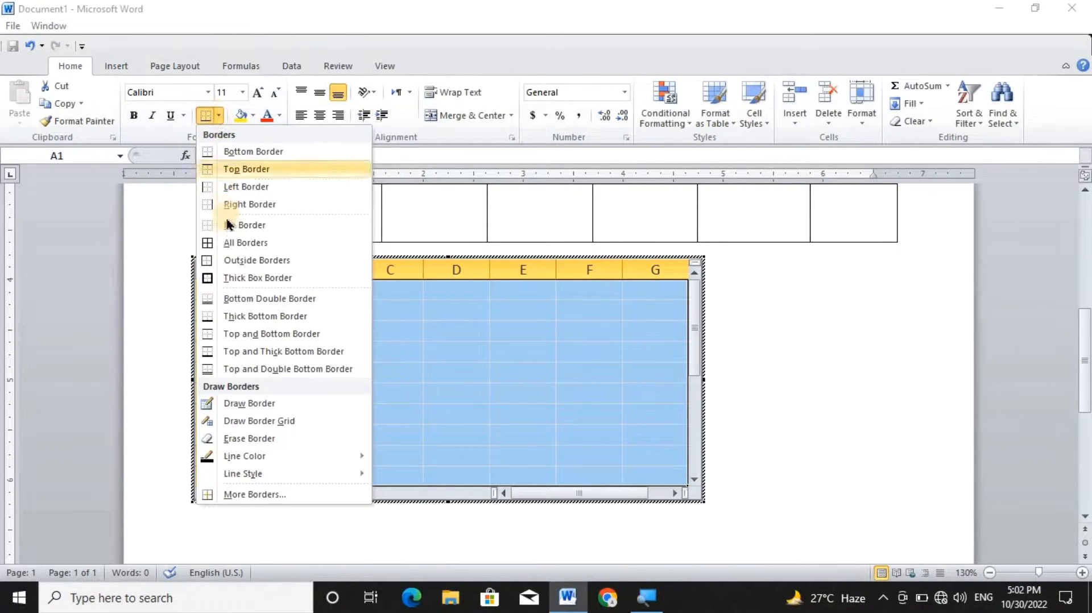
click(227, 244)
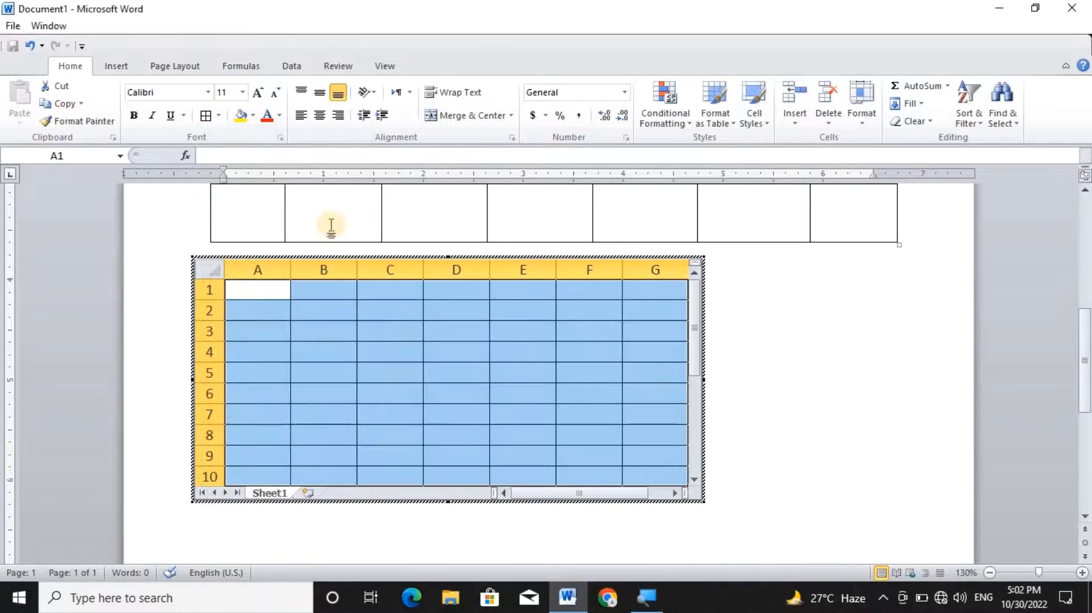
click(825, 389)
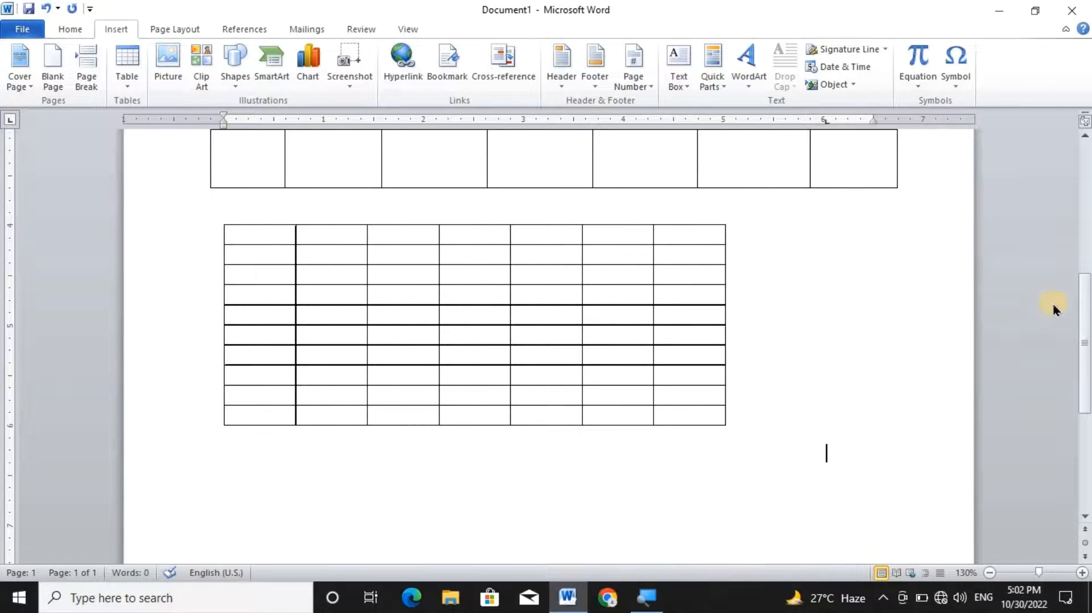
Insert the Calendar 2 quick table on the empty line below the embedded spreadsheet.
scroll(1086, 333, down, 5)
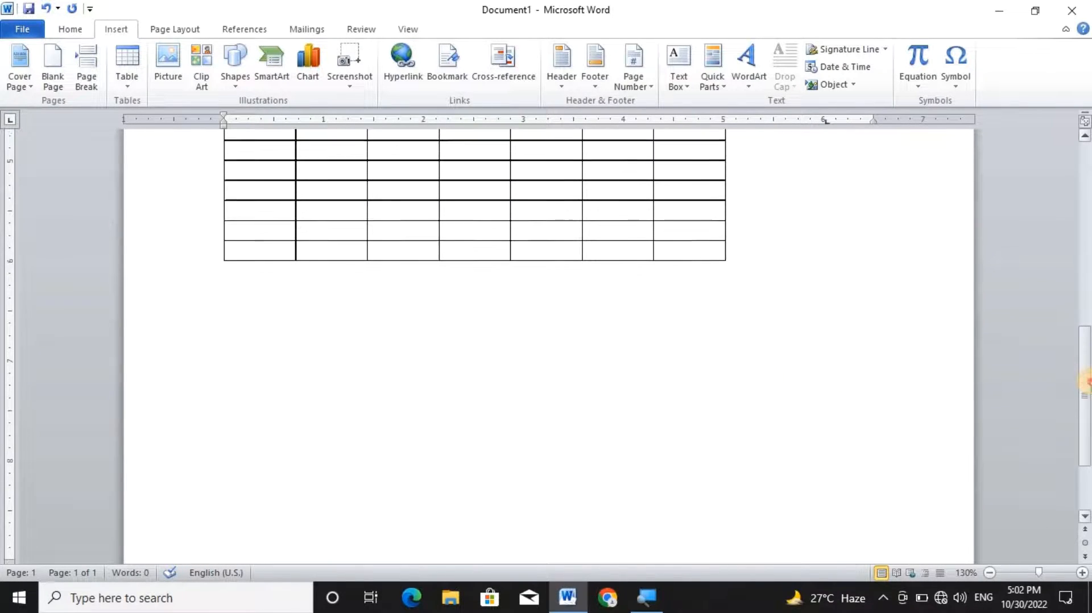
click(231, 318)
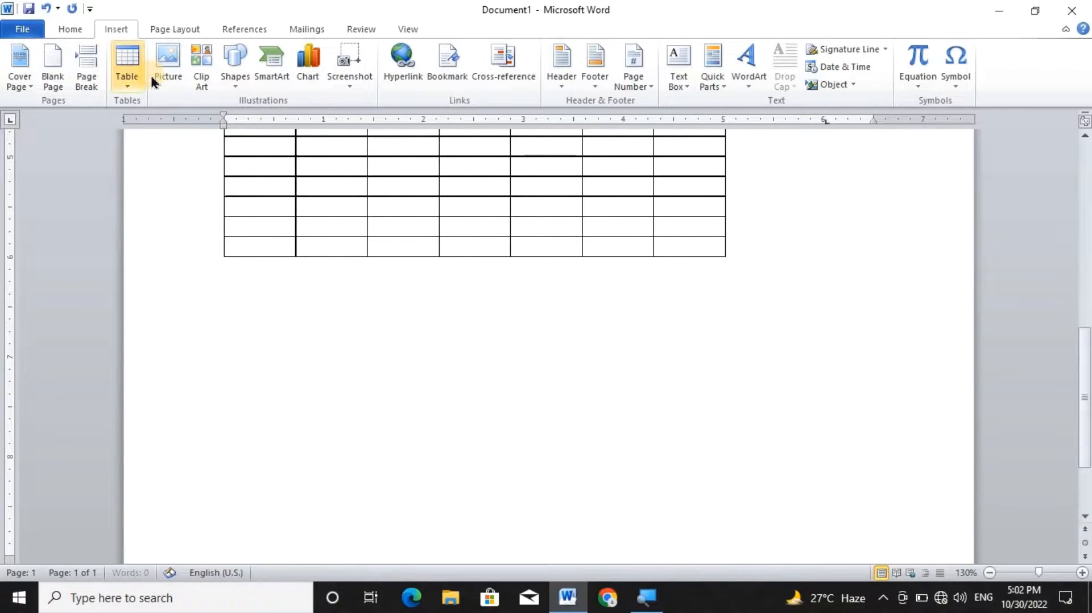
click(121, 78)
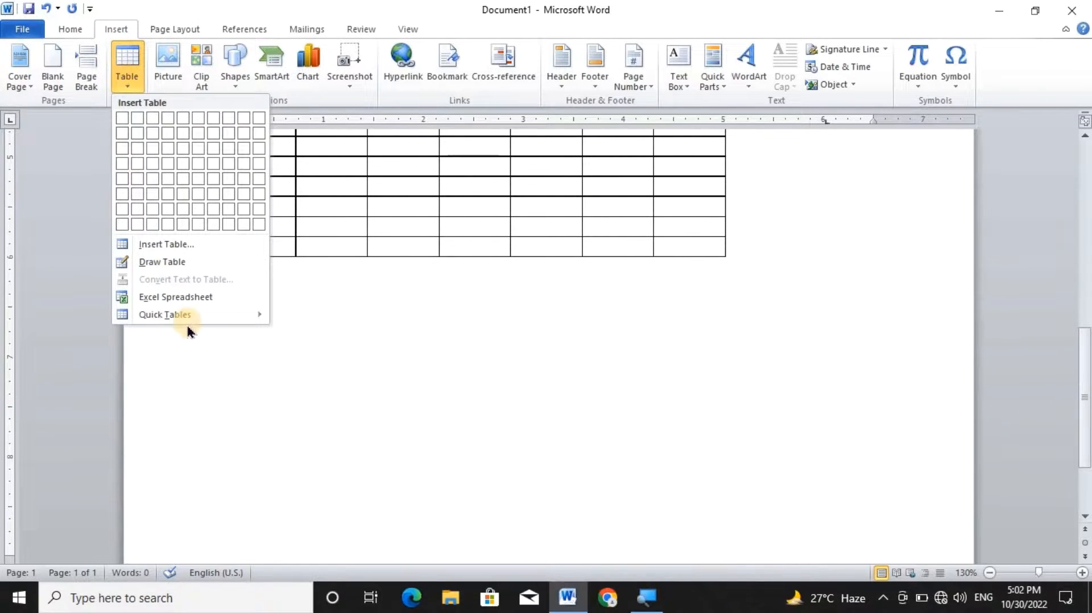
mouse_move(190, 320)
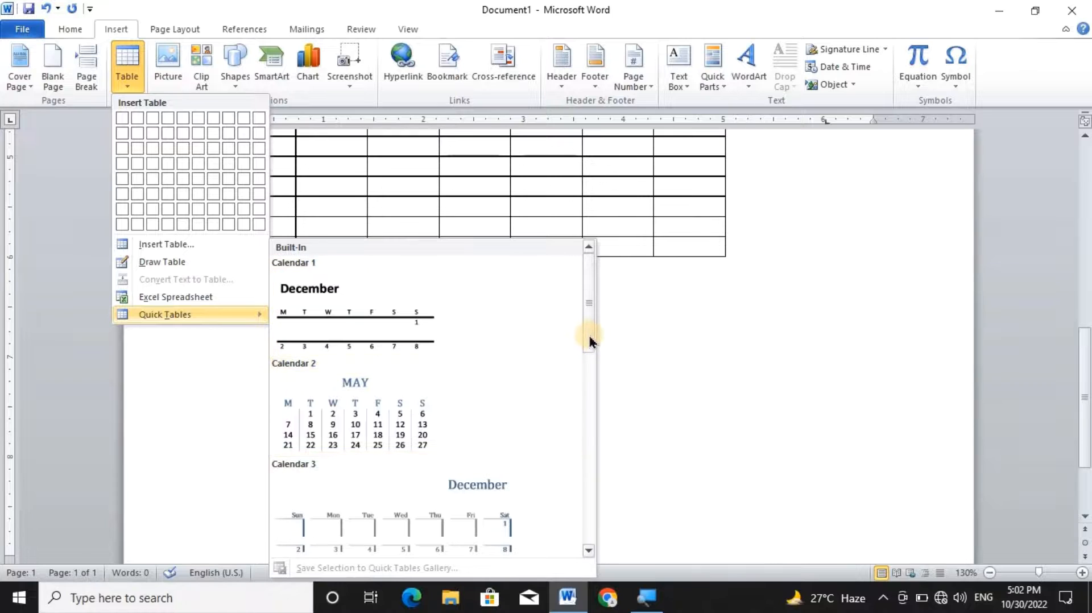
drag(588, 333, 576, 352)
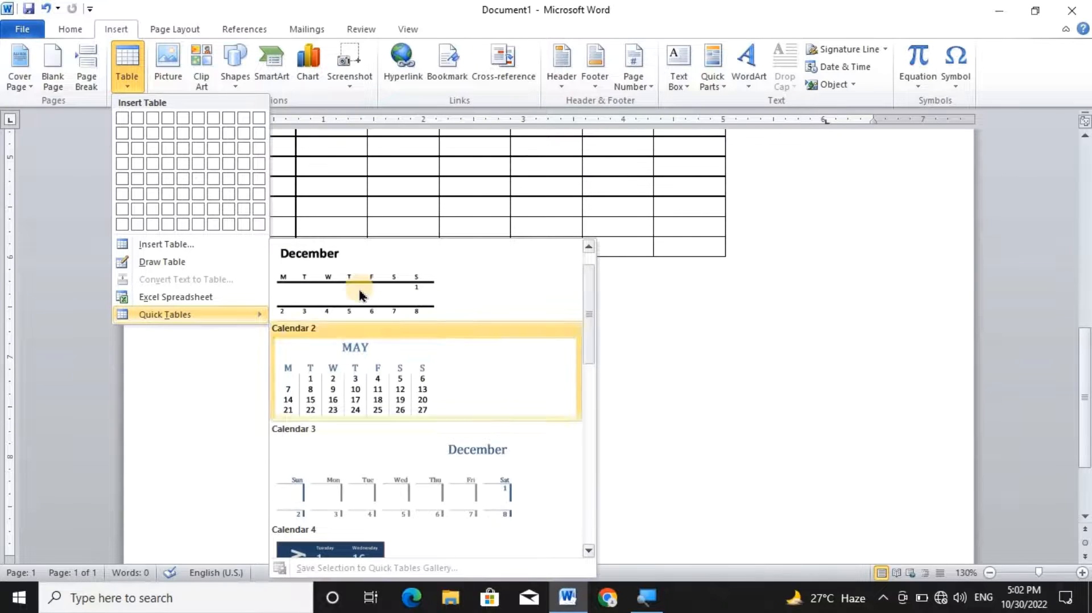
click(366, 388)
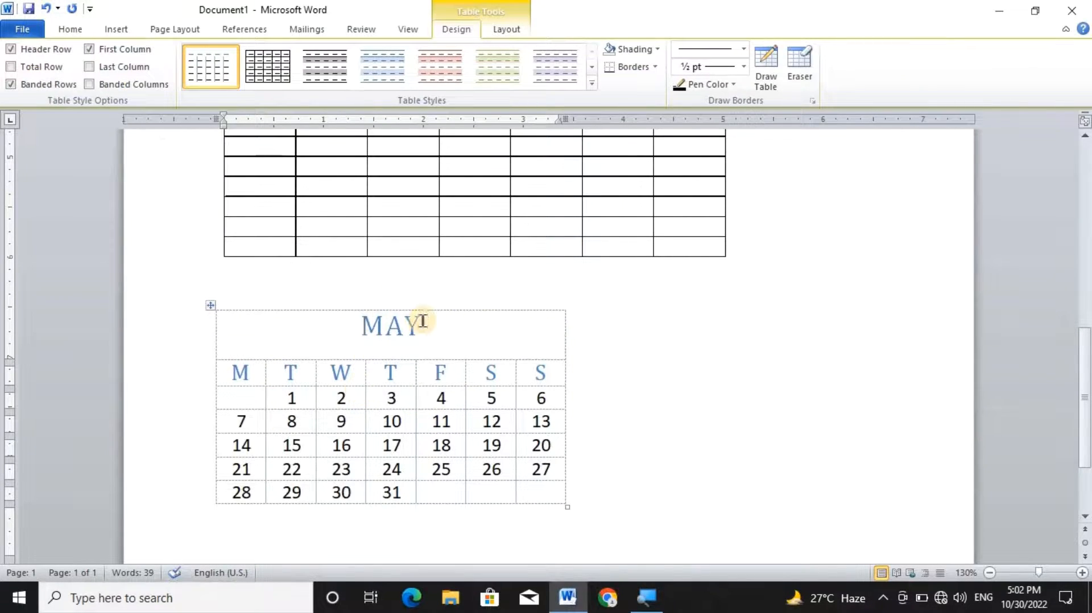
drag(425, 326, 359, 324)
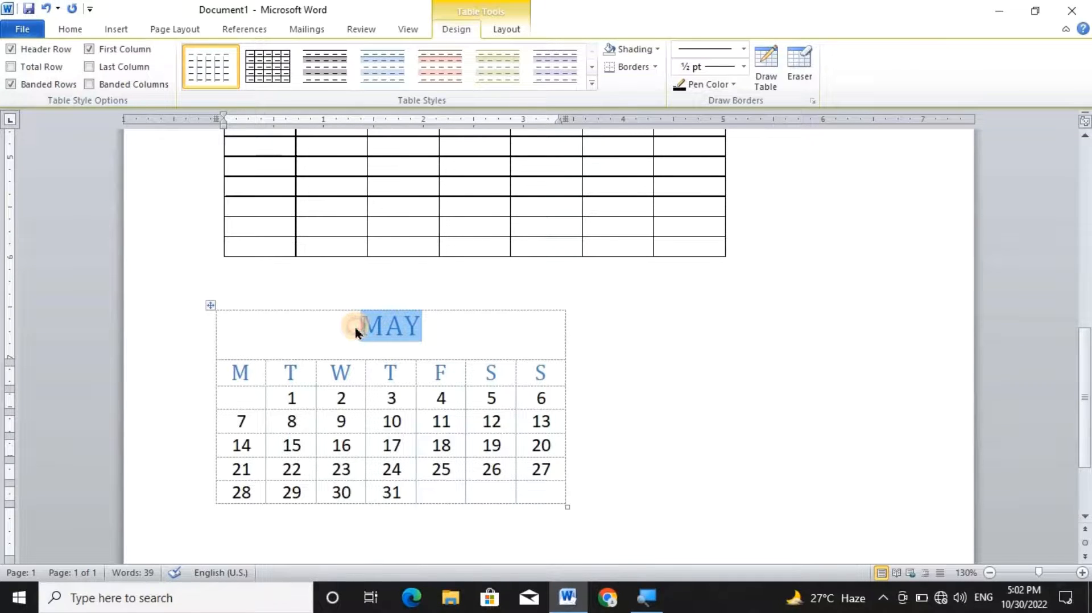
drag(279, 408, 487, 475)
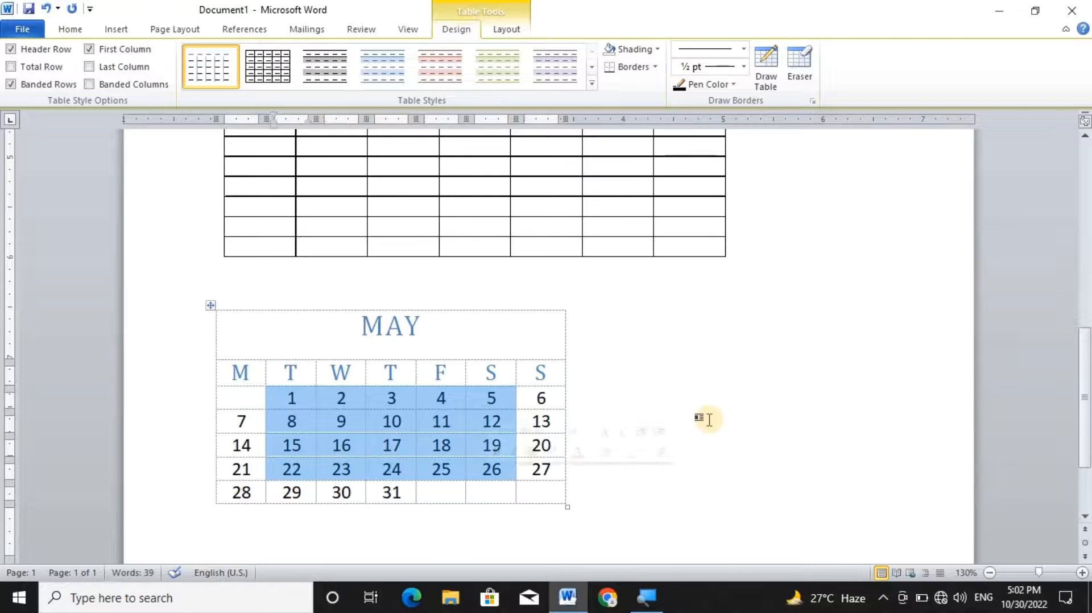
click(714, 414)
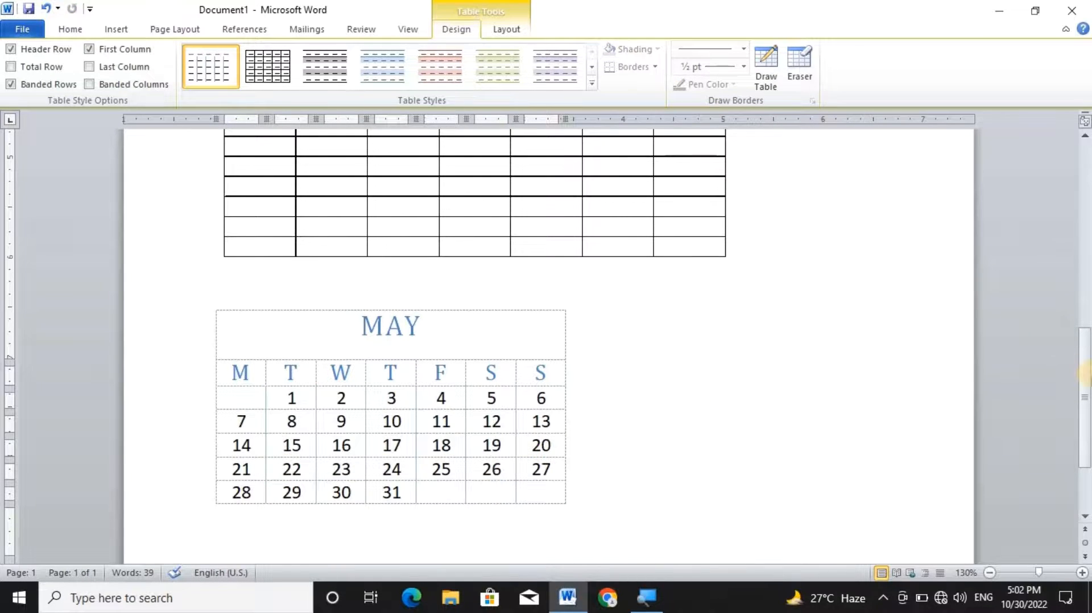
Apply the black banded grid table style to the first table, and replace it with the blue variant of that style.
scroll(979, 239, up, 15)
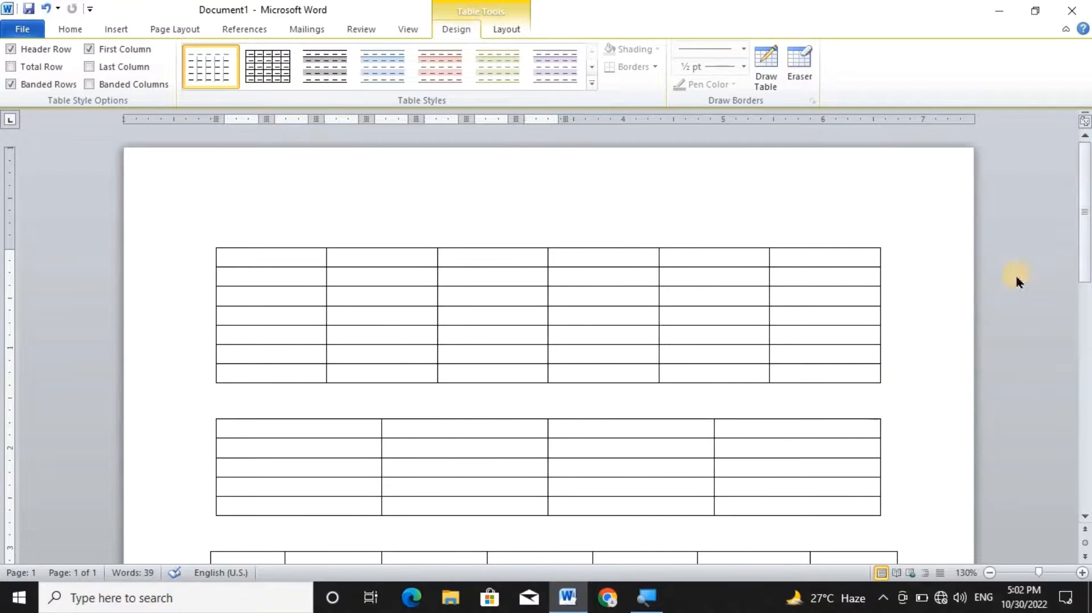
click(260, 274)
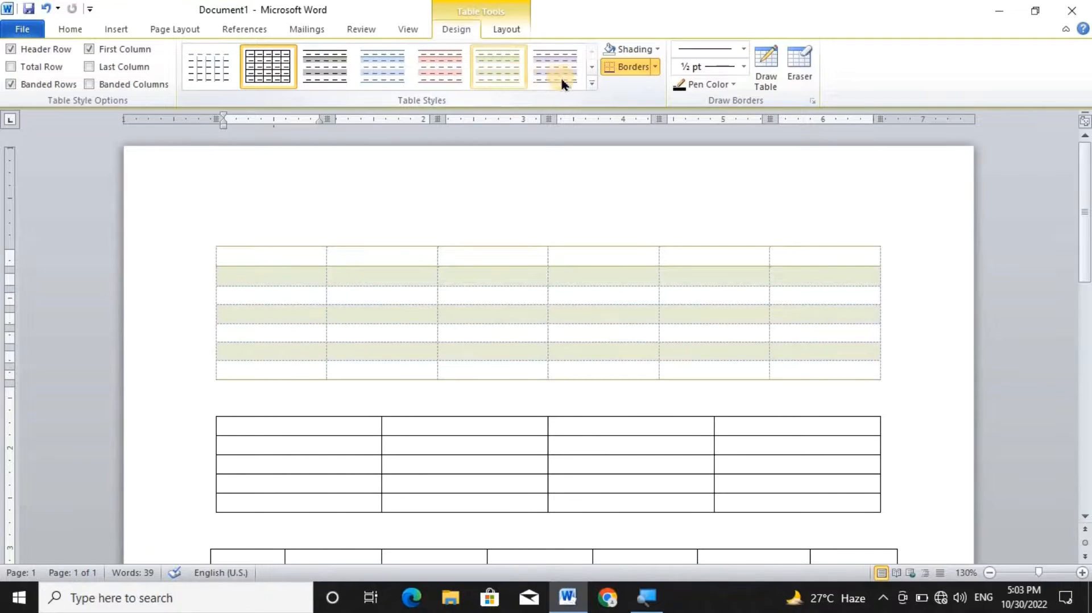
click(592, 86)
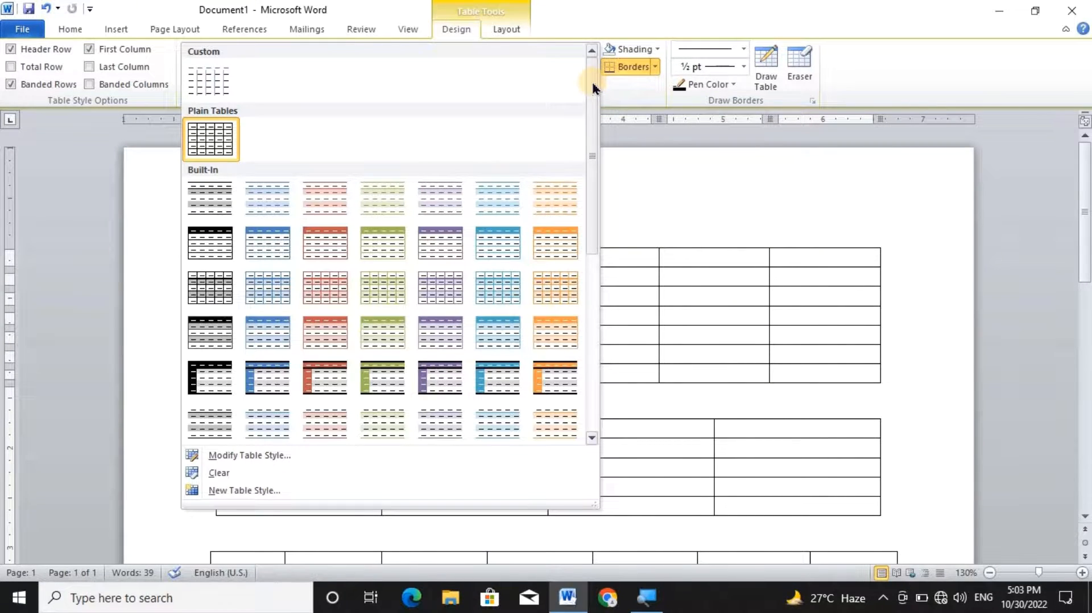
click(211, 288)
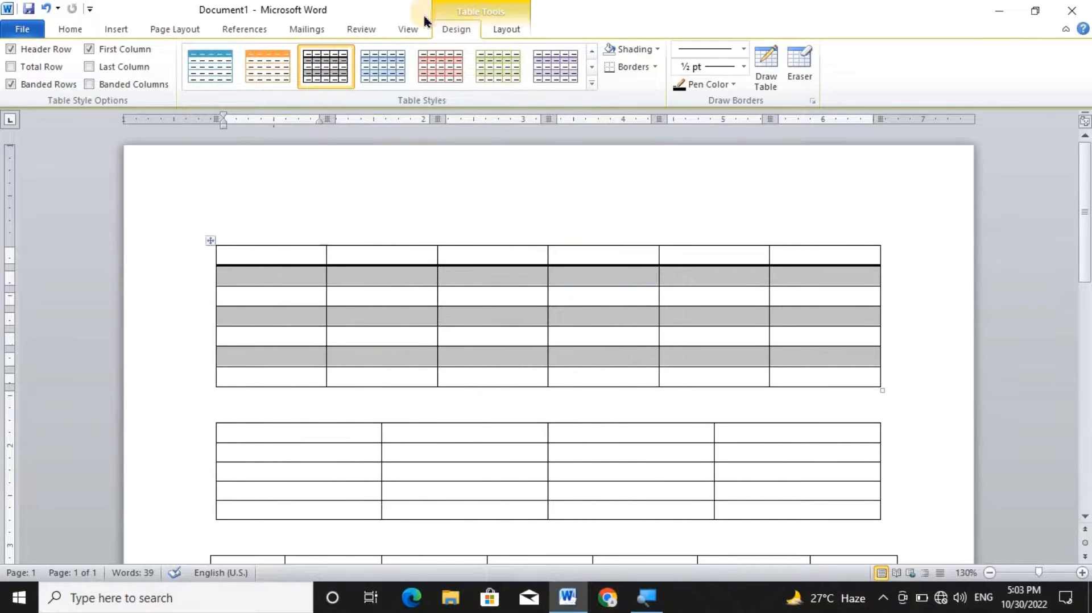
click(380, 77)
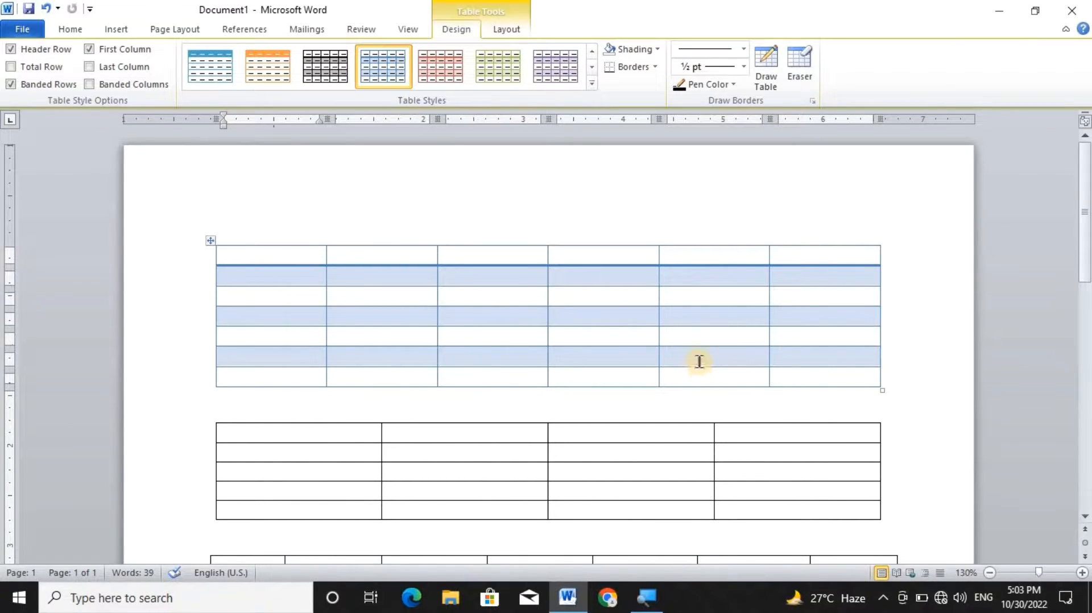
Set the shading of the last two cells in rows five and six of the first table to No Color, and undo it.
drag(700, 357, 816, 341)
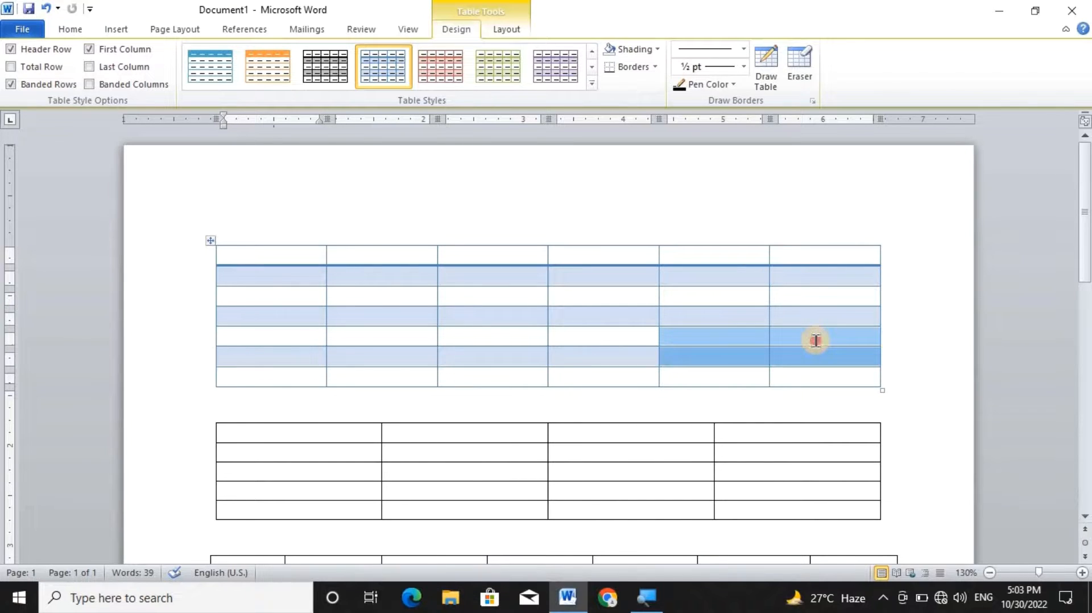
click(660, 51)
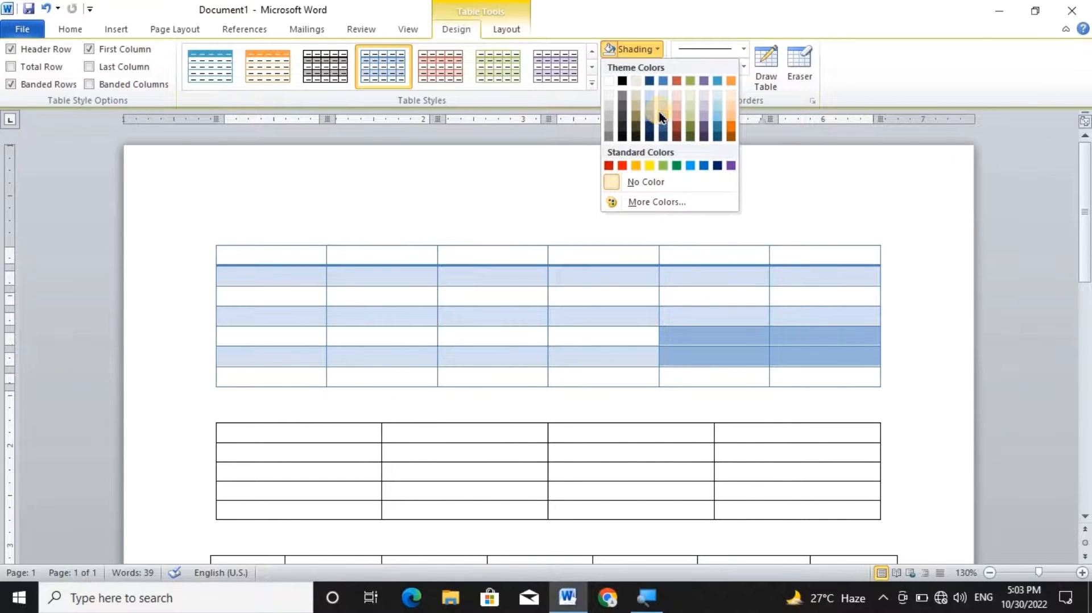
click(629, 181)
click(586, 284)
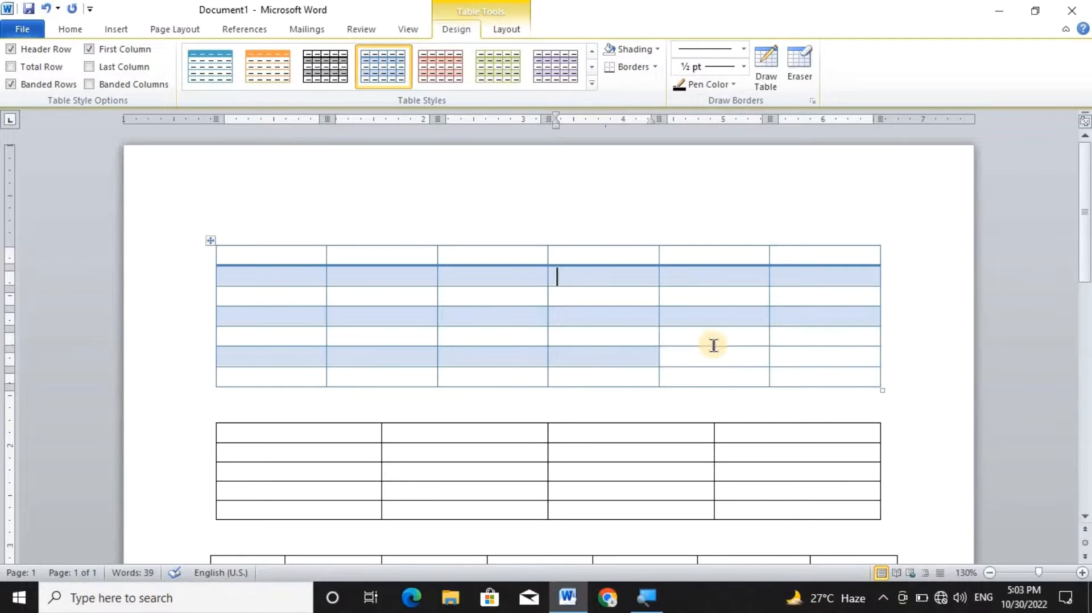
drag(709, 355, 661, 343)
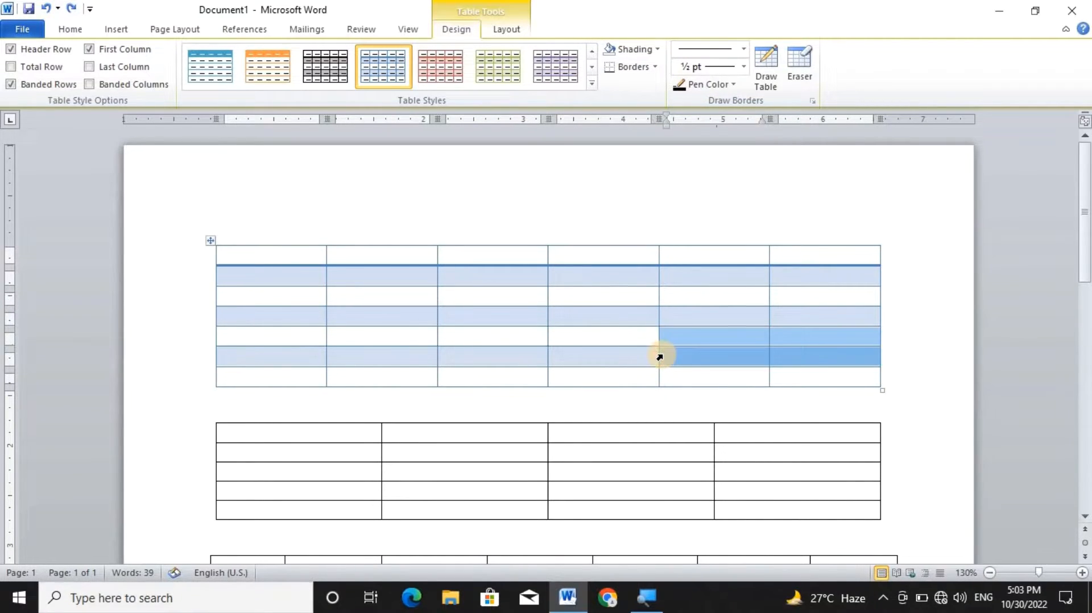
click(576, 403)
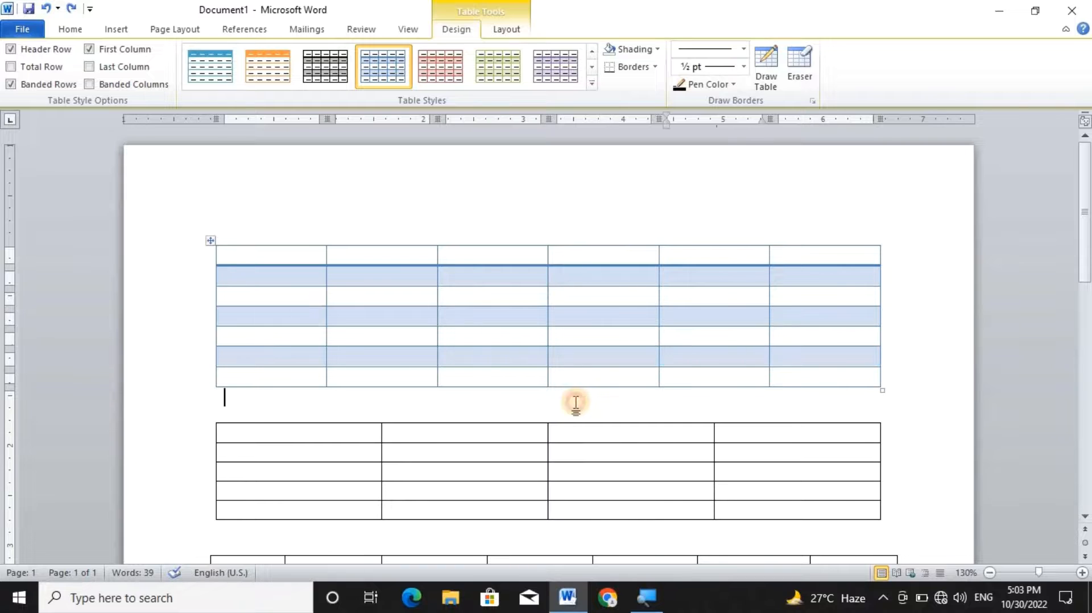
For the first table, switch the Header Row option off and back on, and the Total Row option on and back off.
click(498, 301)
click(247, 261)
click(22, 53)
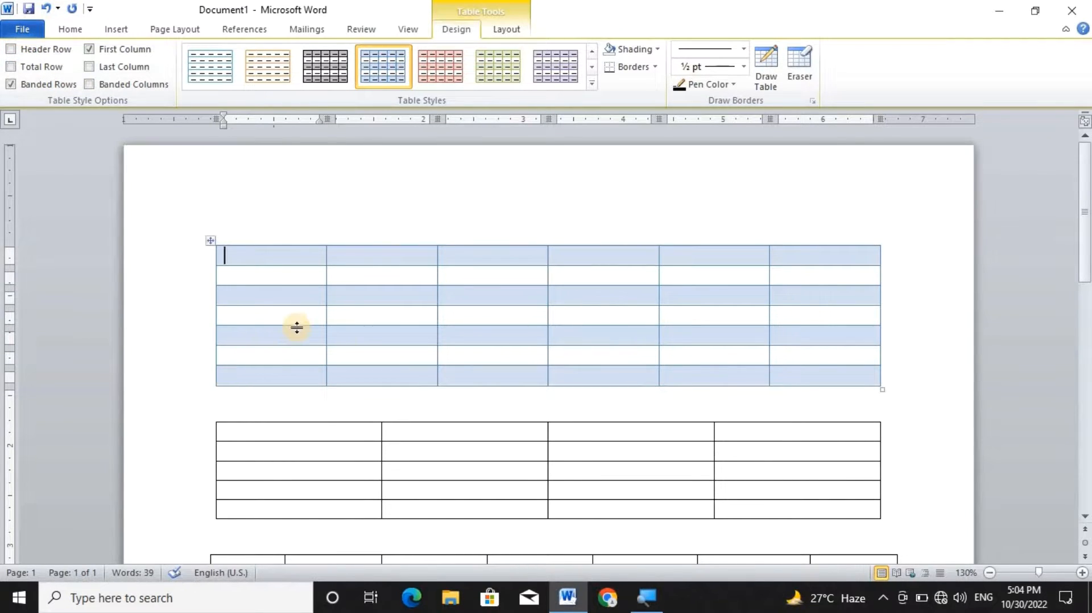
click(62, 49)
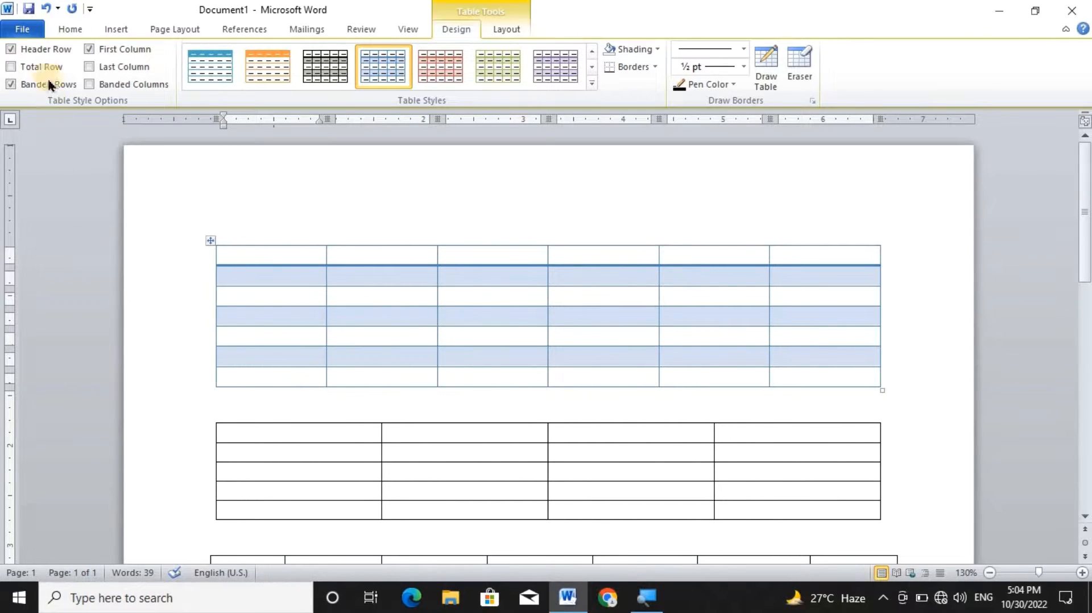
click(12, 67)
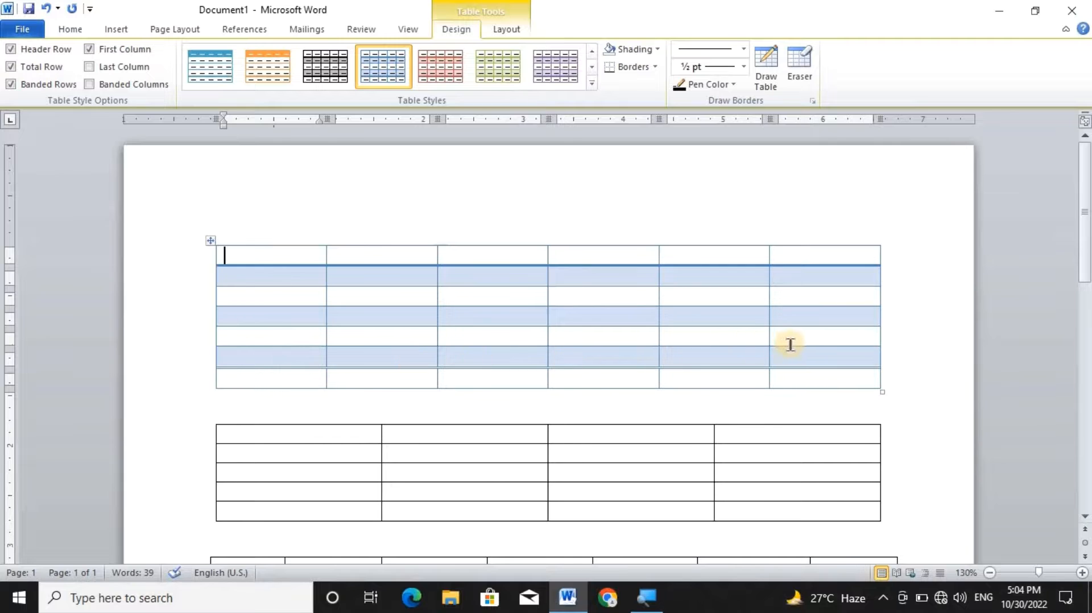
click(15, 66)
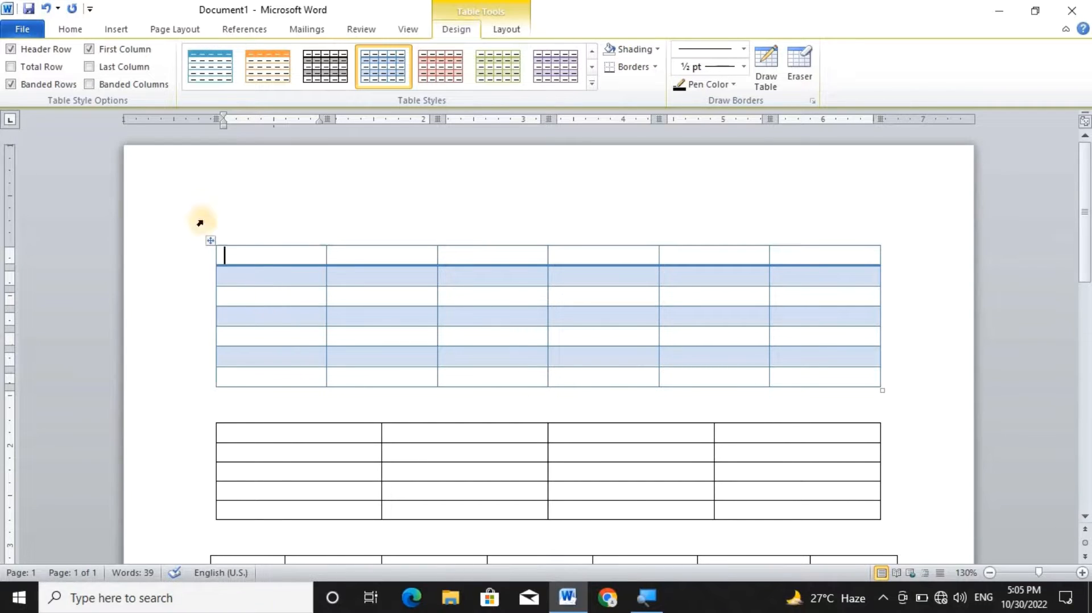
Try Banded Columns instead of Banded Rows on the first table, and restore the Banded Rows option.
click(17, 84)
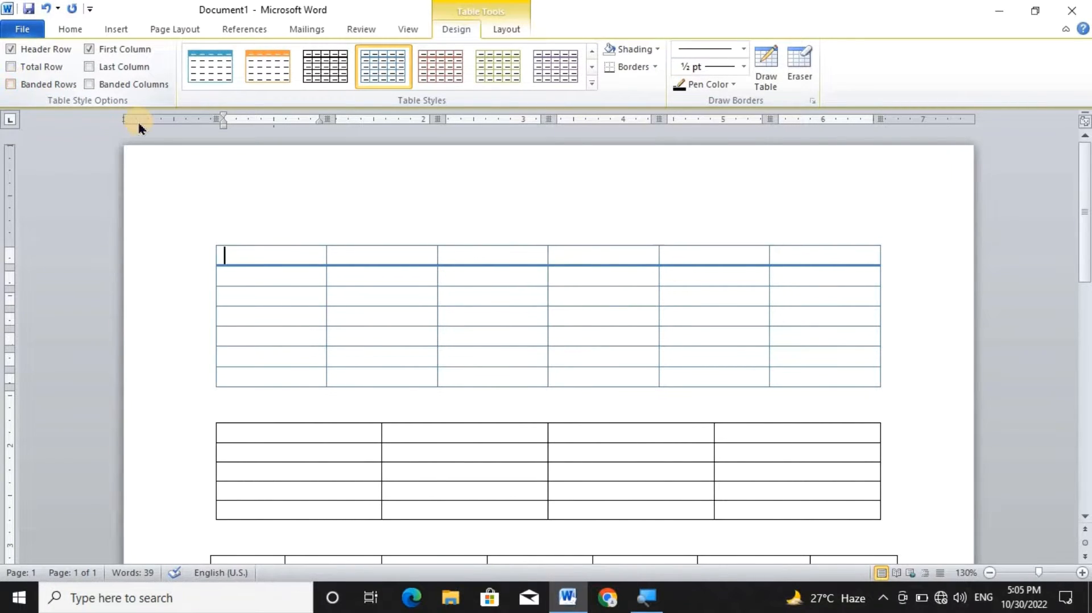
click(116, 85)
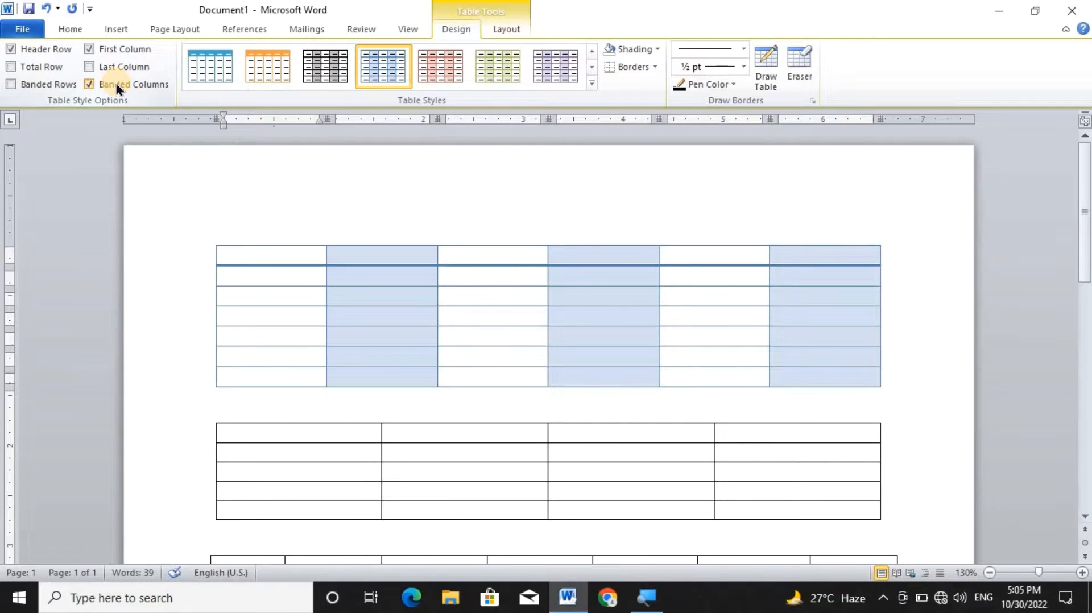
click(116, 85)
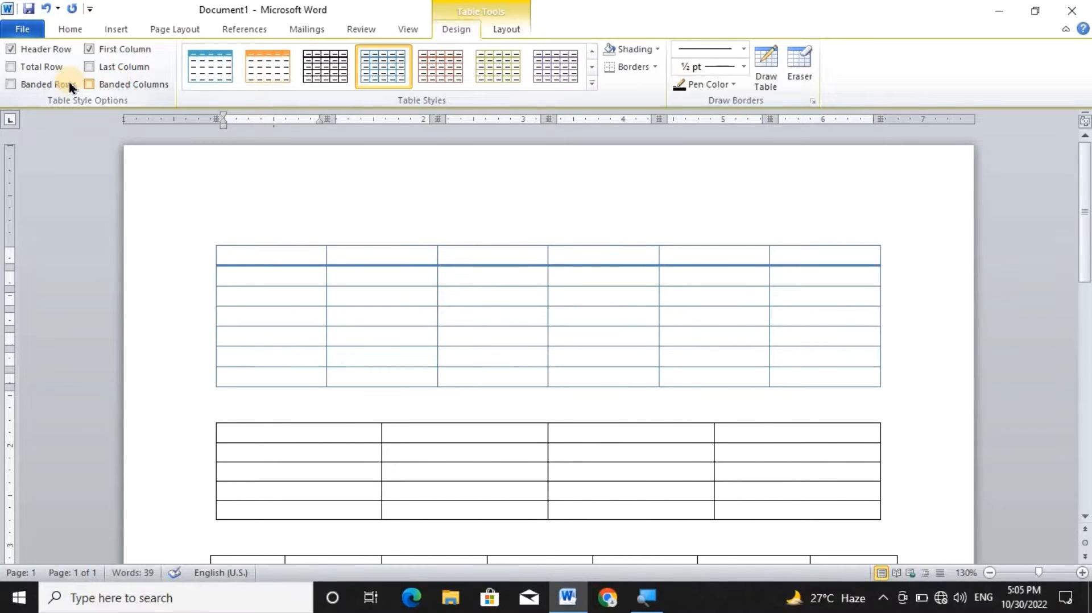
click(45, 84)
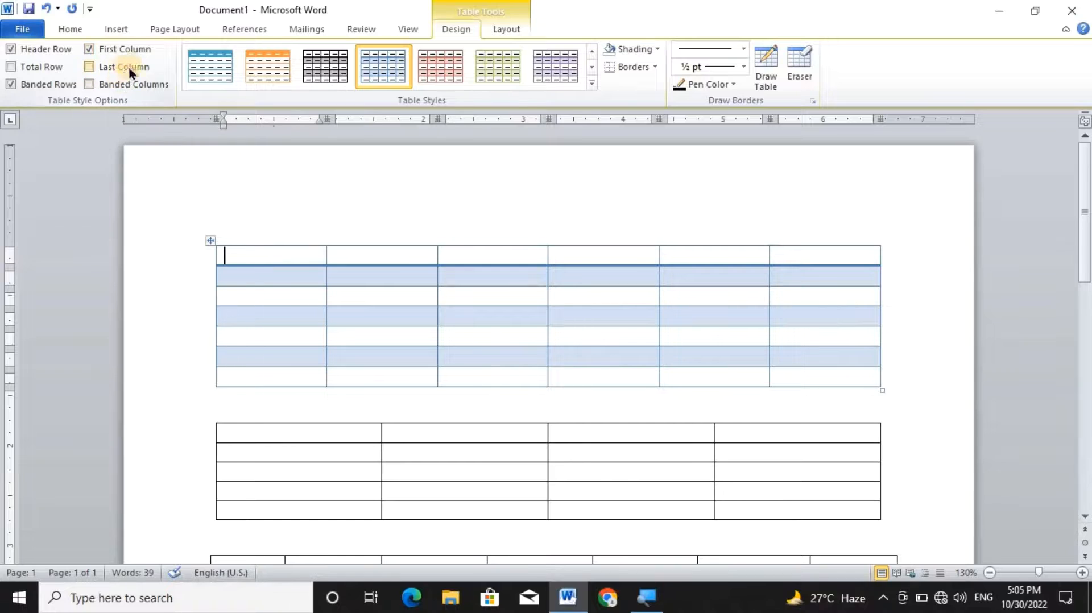
Fill the first table's first column with the heading Roll No and the numbers 1, 2 and 3 below it.
click(271, 277)
text(1)
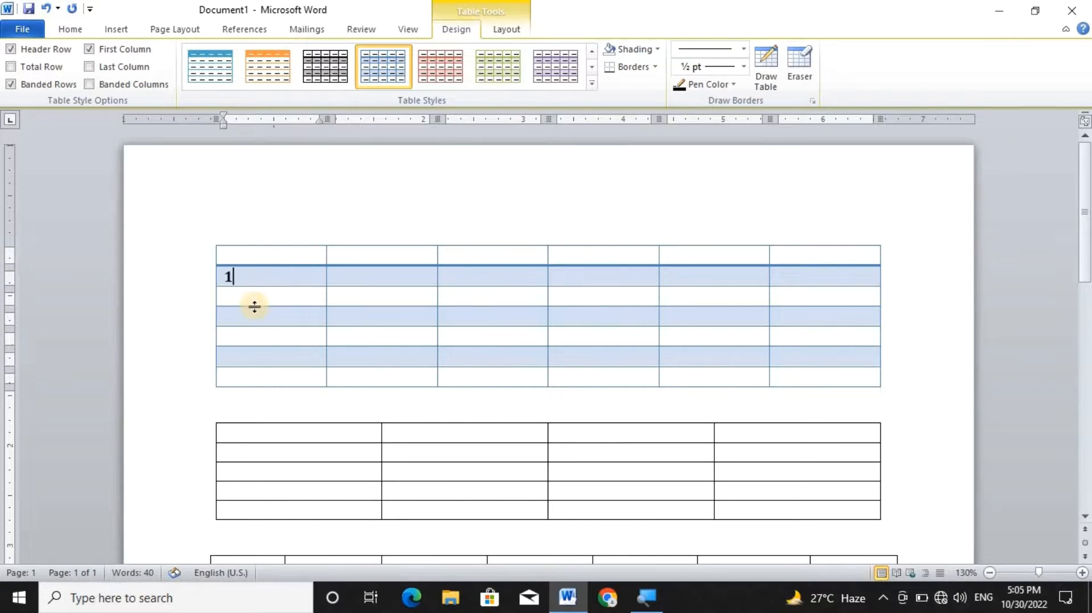
click(254, 301)
text(2)
click(261, 257)
text(roll )
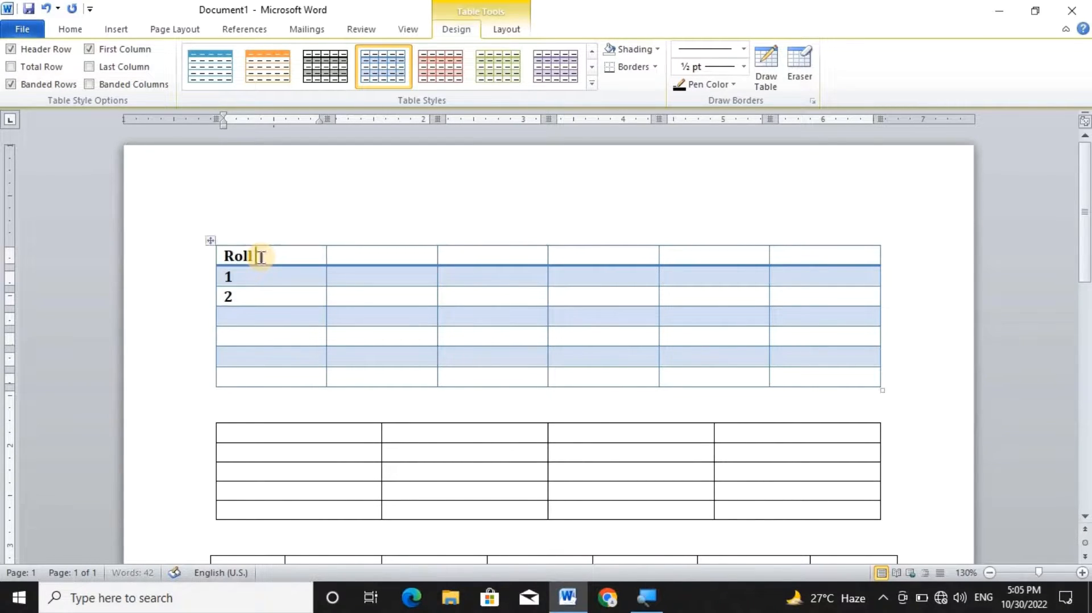
text(No)
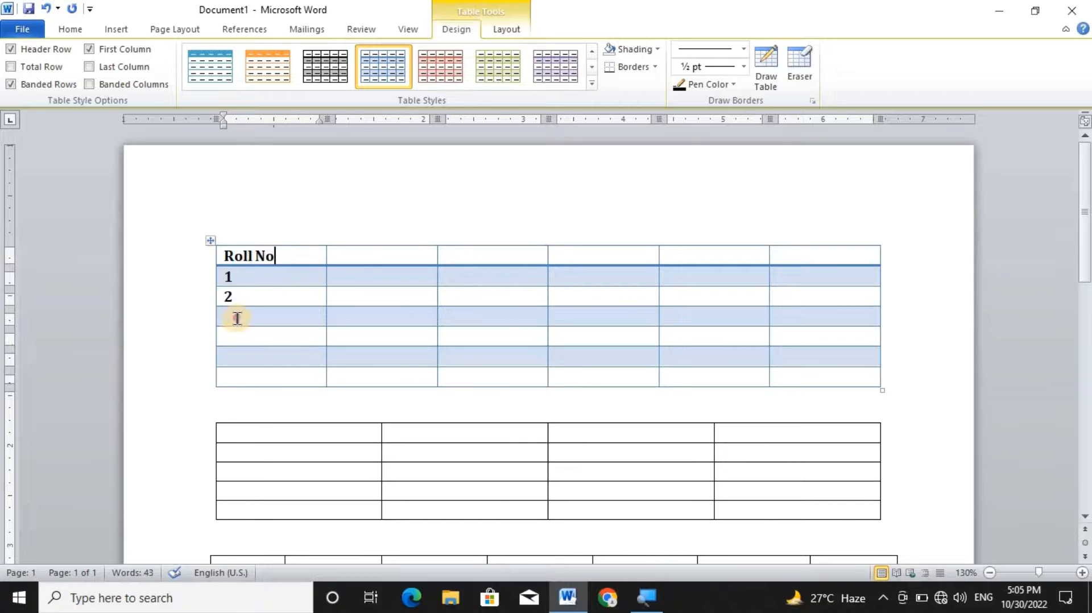
click(234, 316)
text(3)
Head the first table's second column Name and enter a student's first name beside each of the three roll numbers.
click(369, 257)
text(Name)
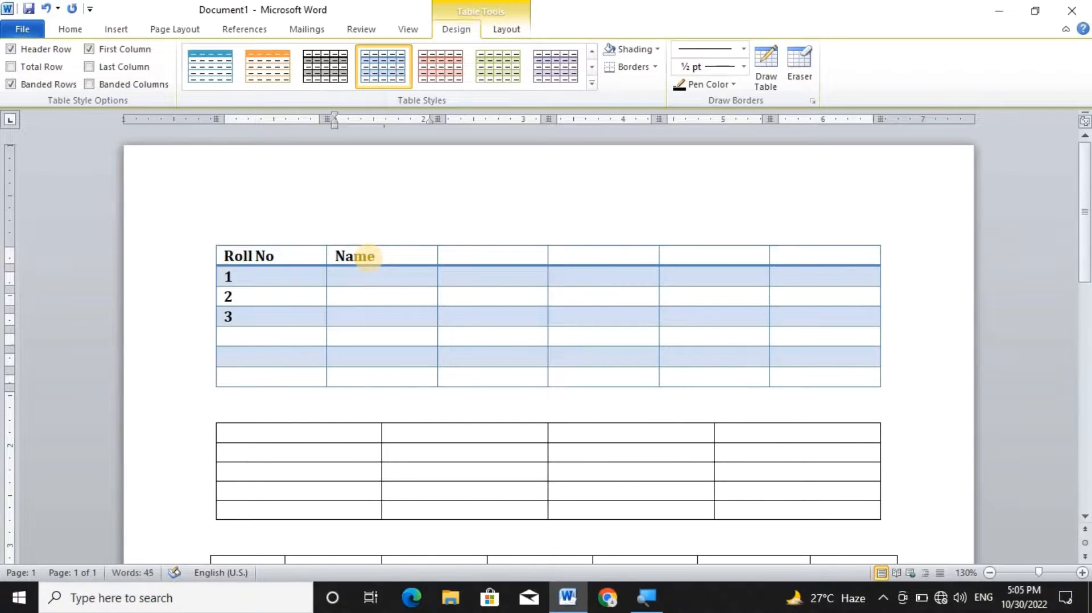
click(364, 281)
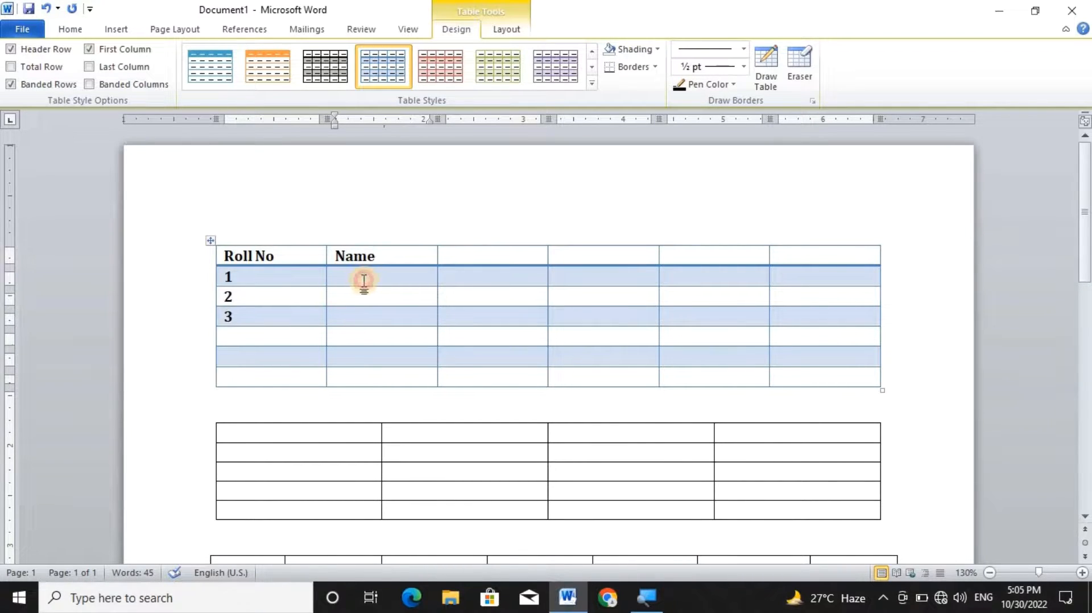
text(Ali)
key(Down)
text(Sana)
key(Down)
text(hm)
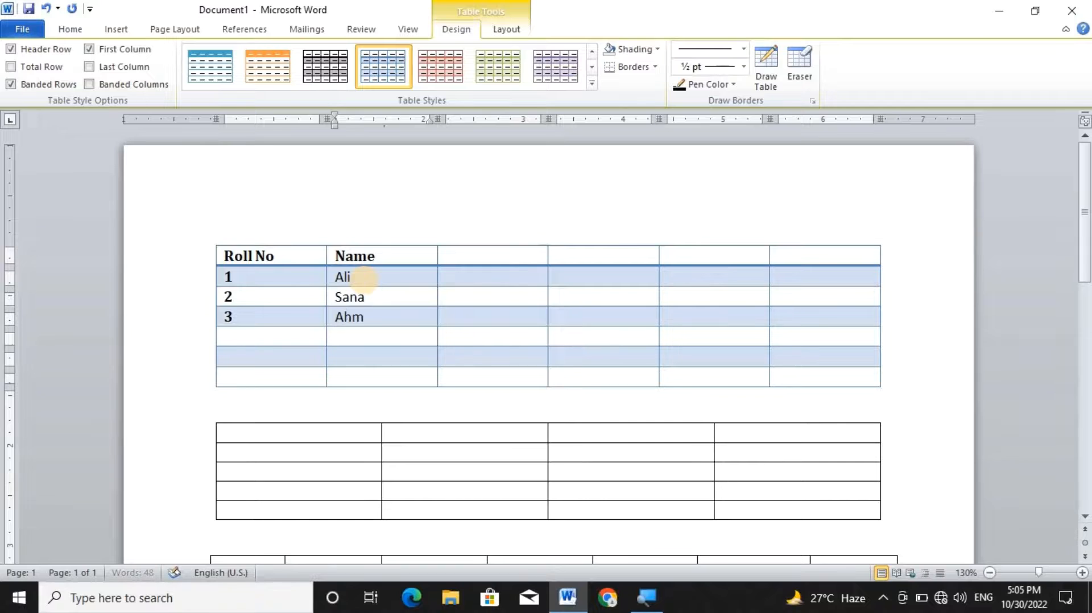
text(ad)
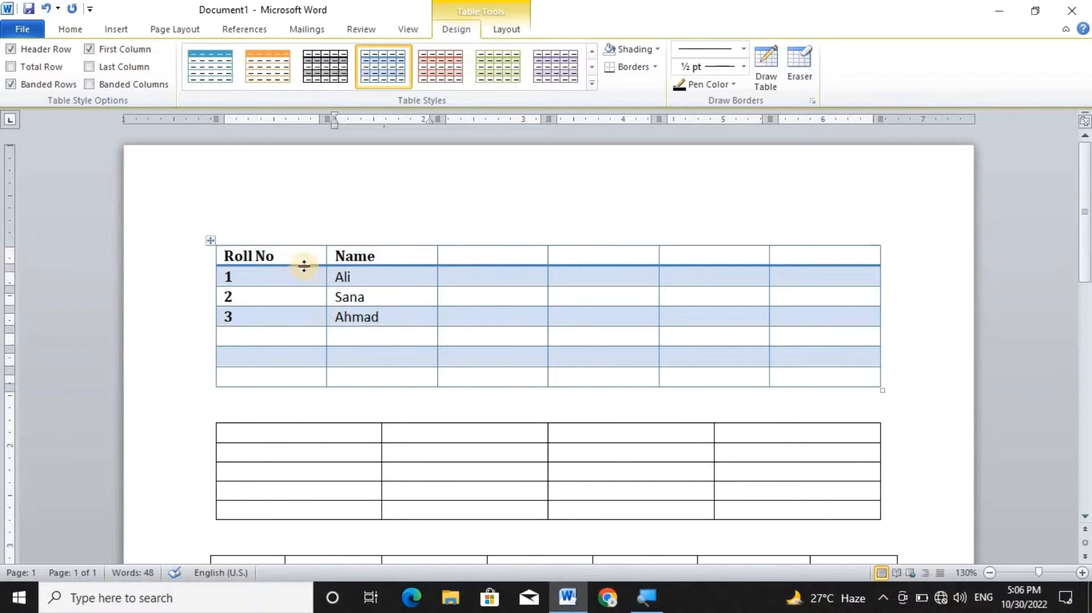
Switch the First Column style option off and back on for the first table.
click(227, 278)
click(235, 337)
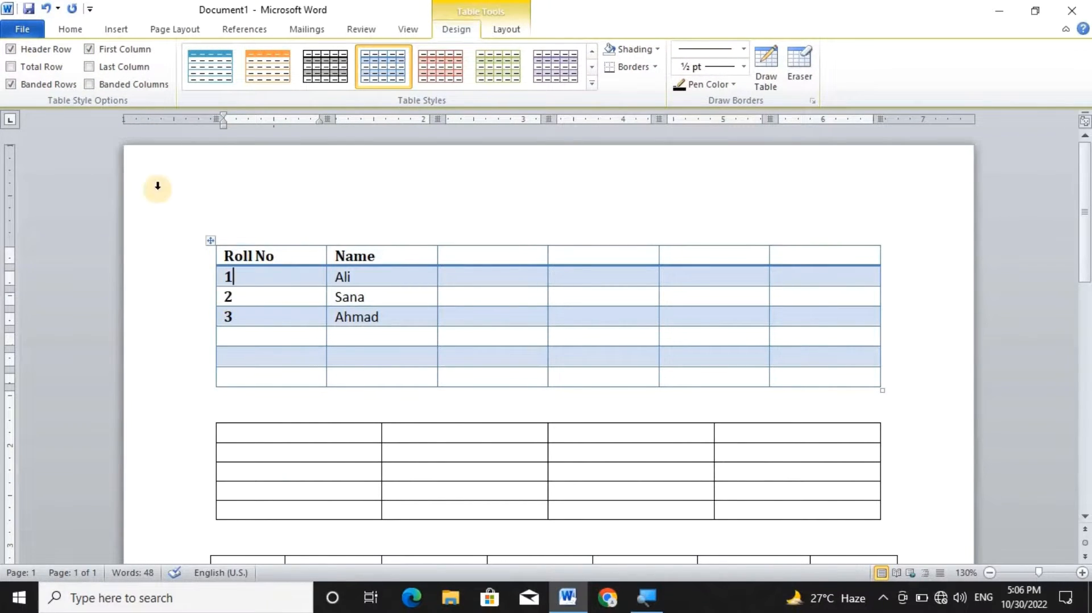
click(89, 49)
click(89, 49)
Enter 22 in the last column beside roll number 1, and switch the Last Column style option on and back off.
click(833, 283)
text(22)
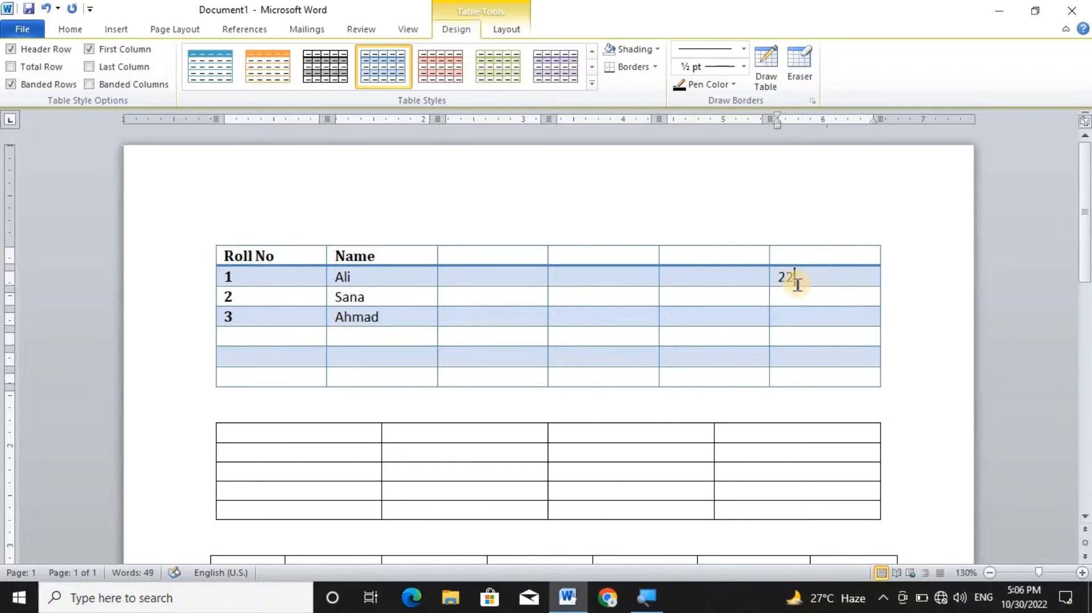
click(136, 66)
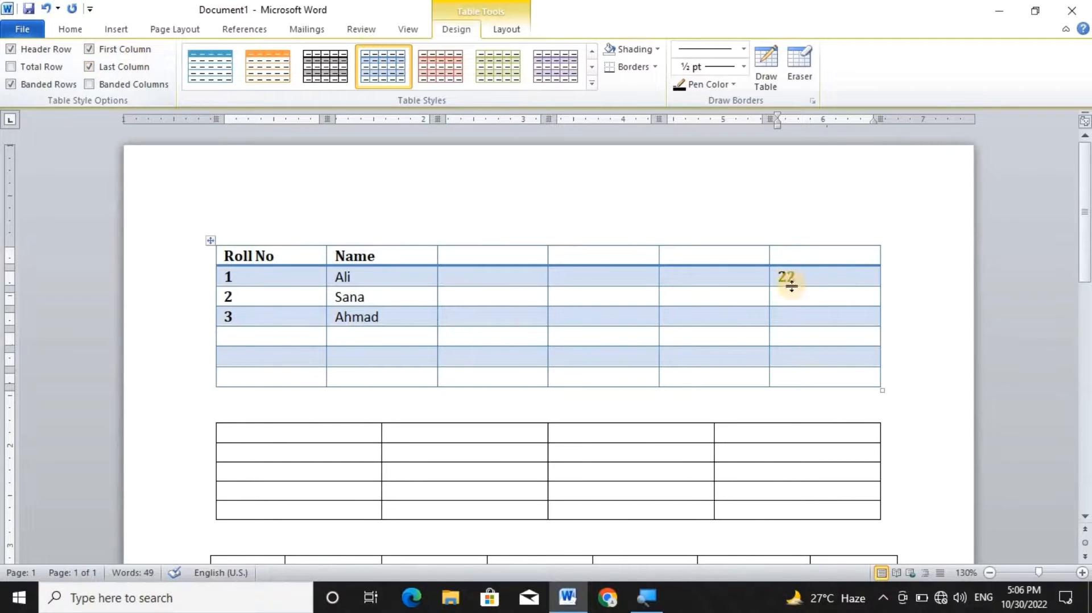
click(111, 66)
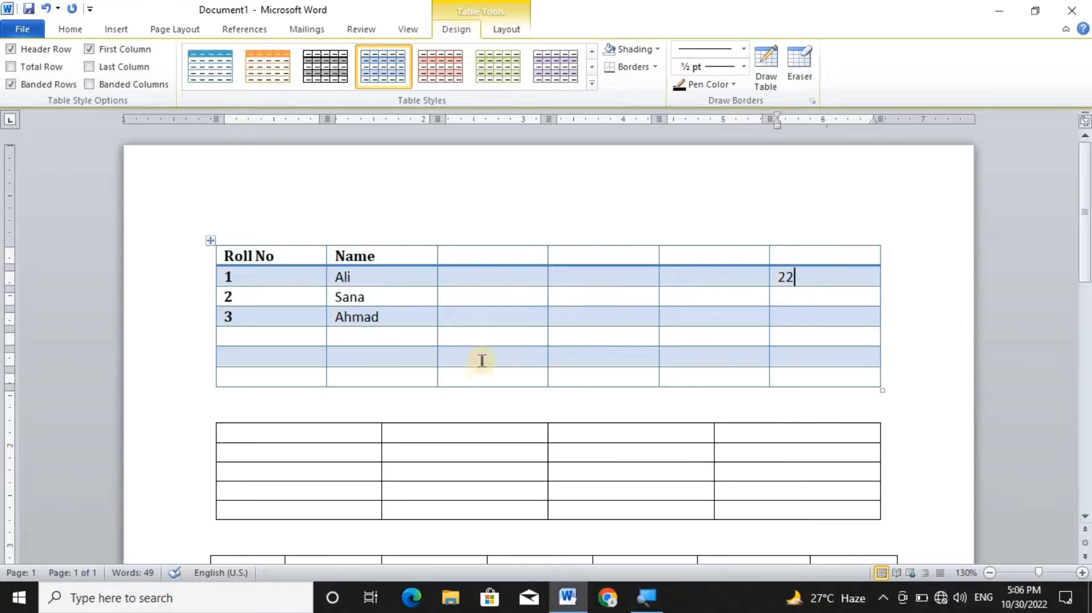
Erase the bottom border of the last cell in the first table's bottom row with the Eraser.
click(655, 67)
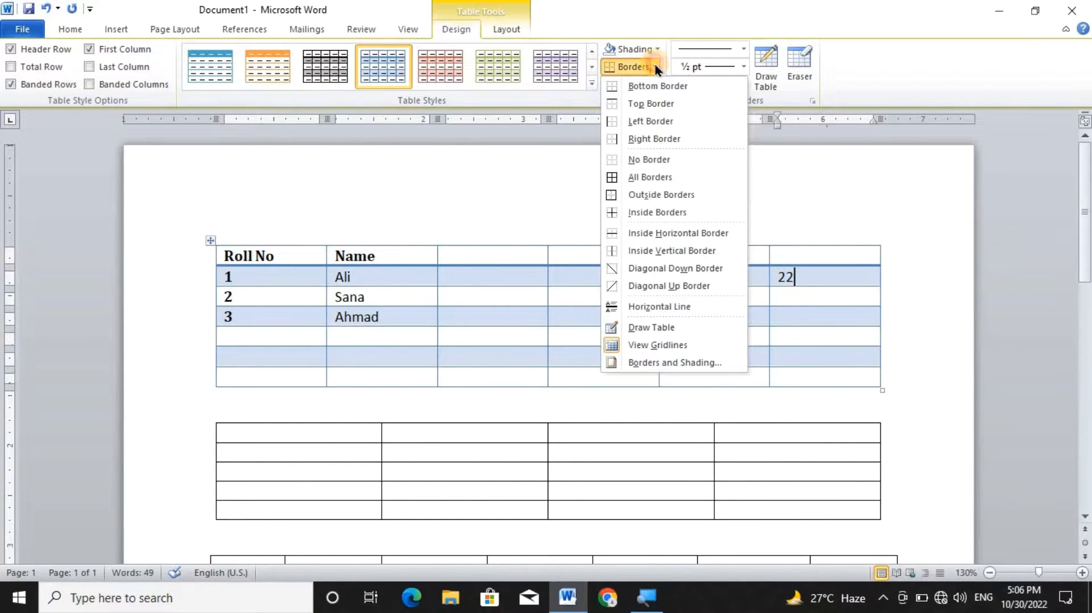
click(658, 69)
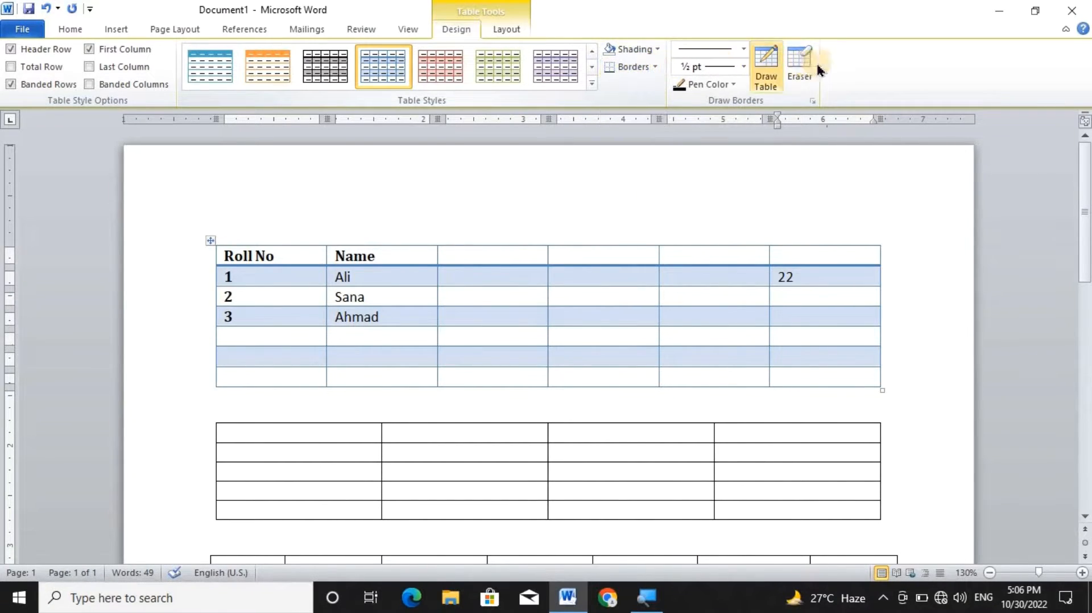
click(799, 72)
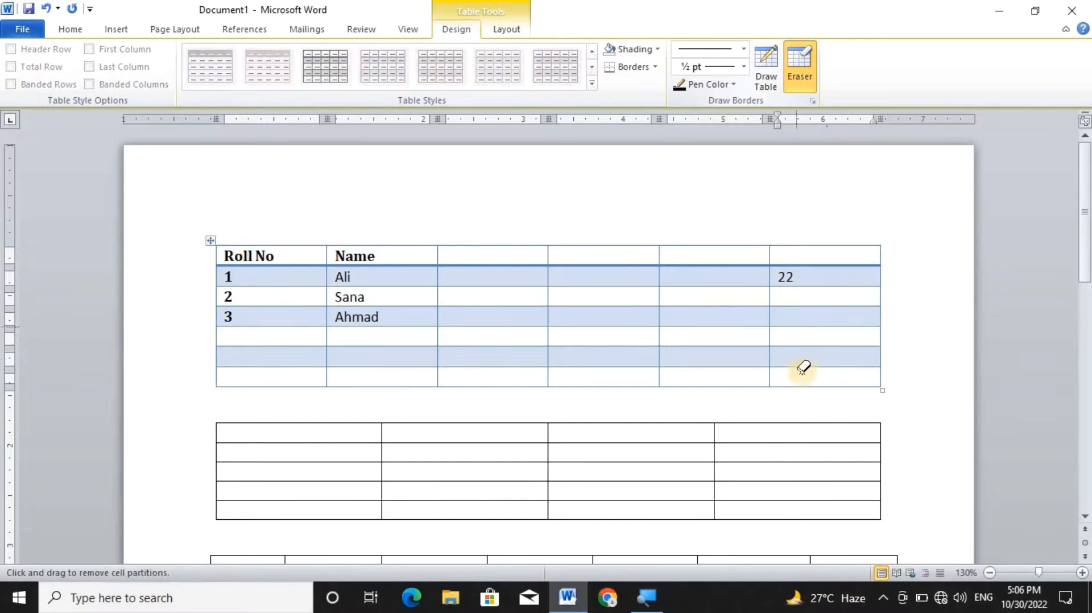
drag(808, 385, 786, 381)
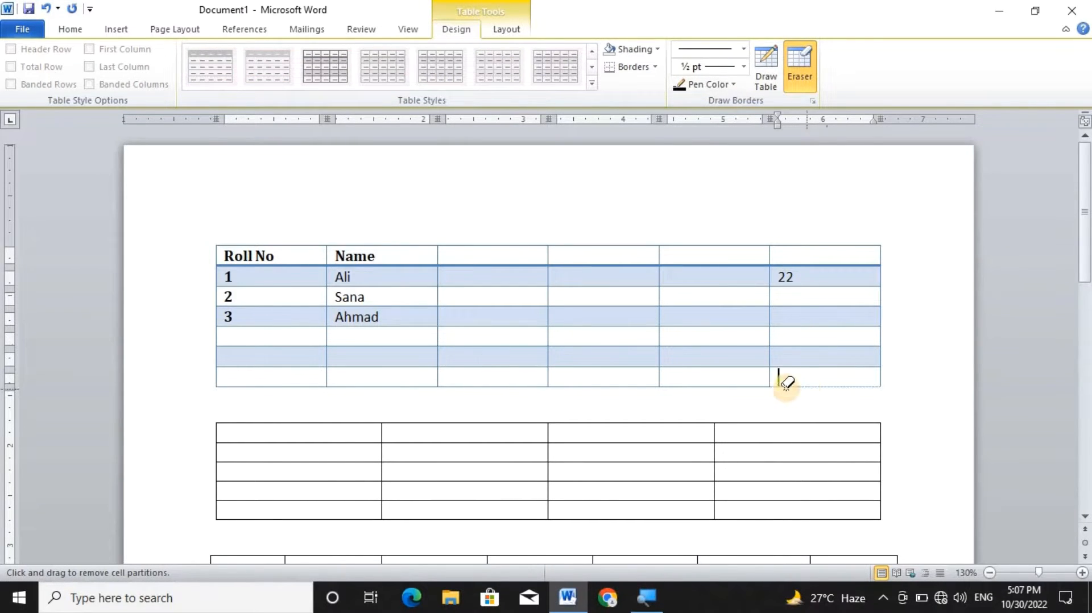
click(811, 77)
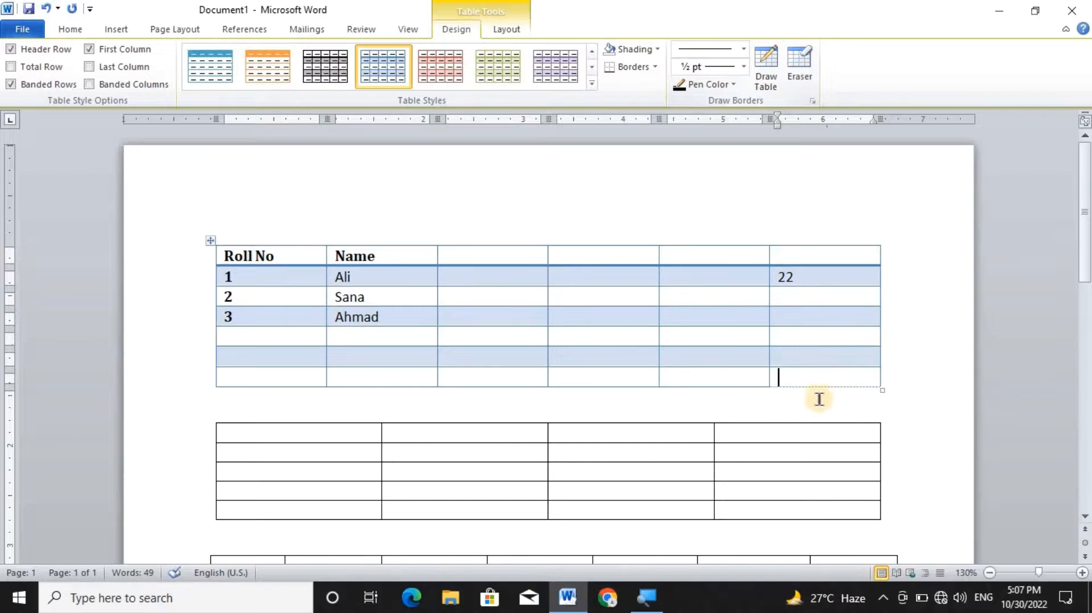
Apply a Bottom Border to the last cell of the first table.
click(654, 67)
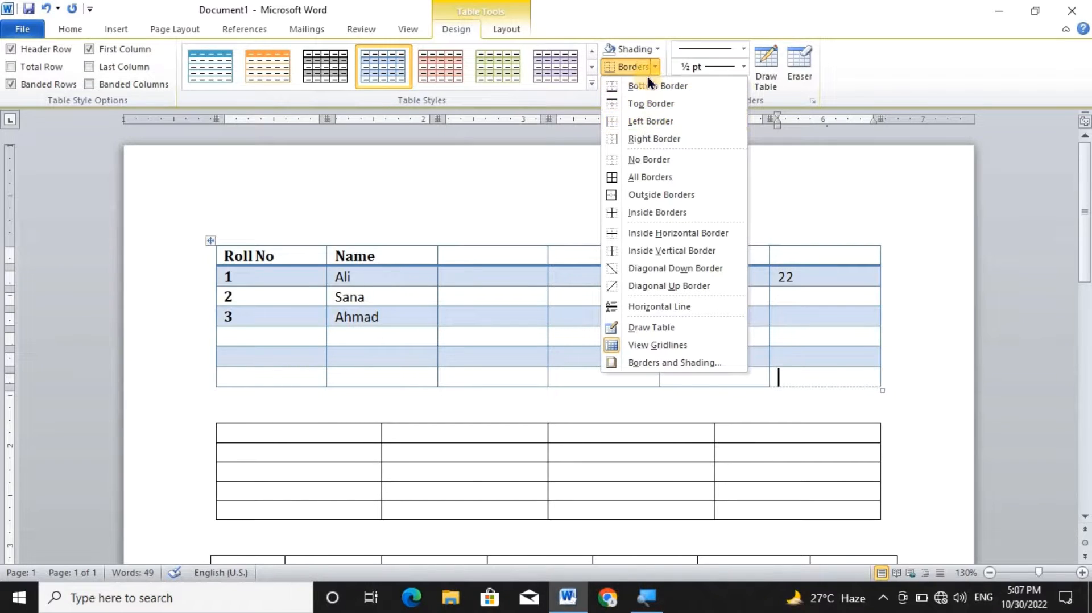
click(645, 85)
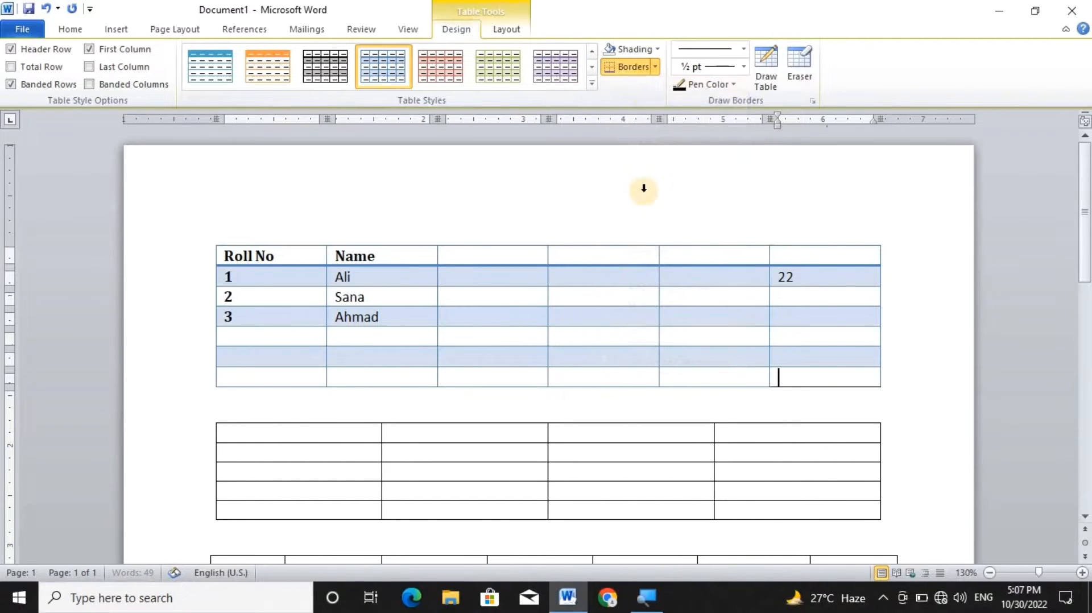
click(630, 336)
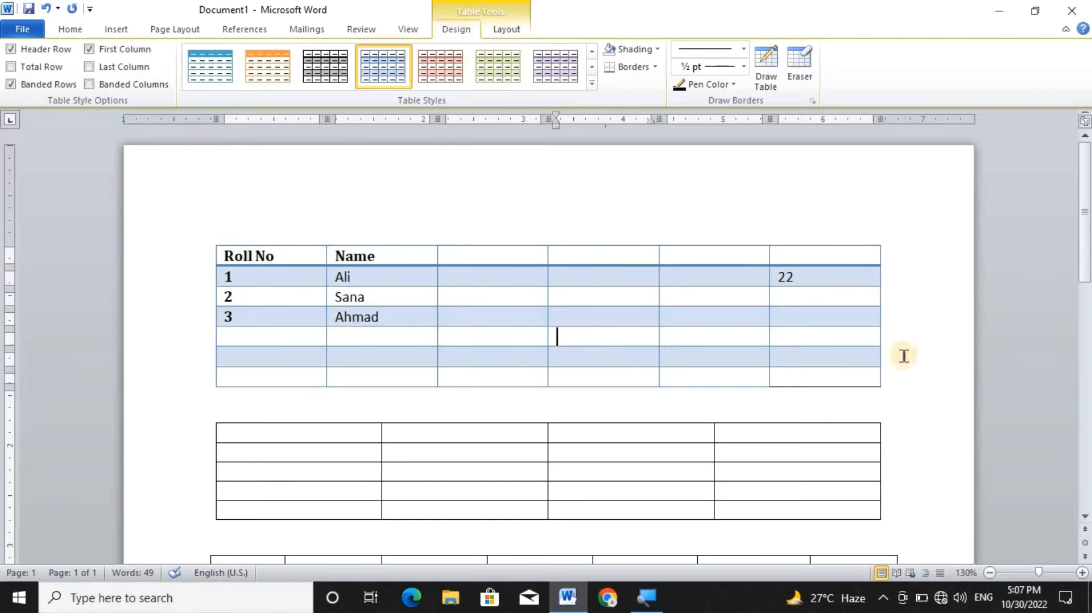
Remove the last cell's bottom border again with the Eraser, and leave the erasing mode.
click(817, 379)
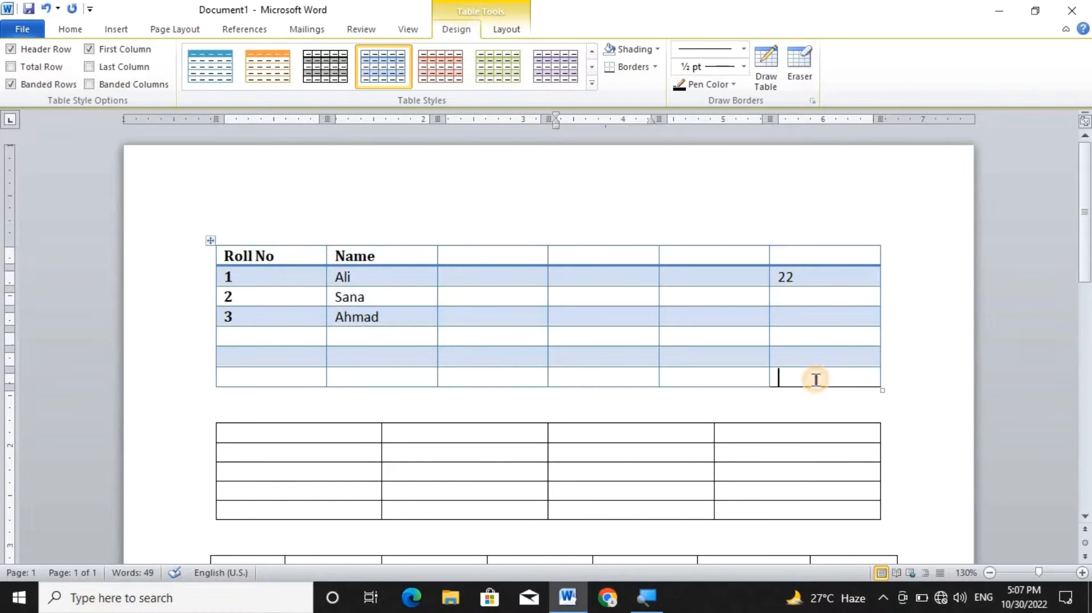
click(801, 69)
drag(853, 387, 852, 388)
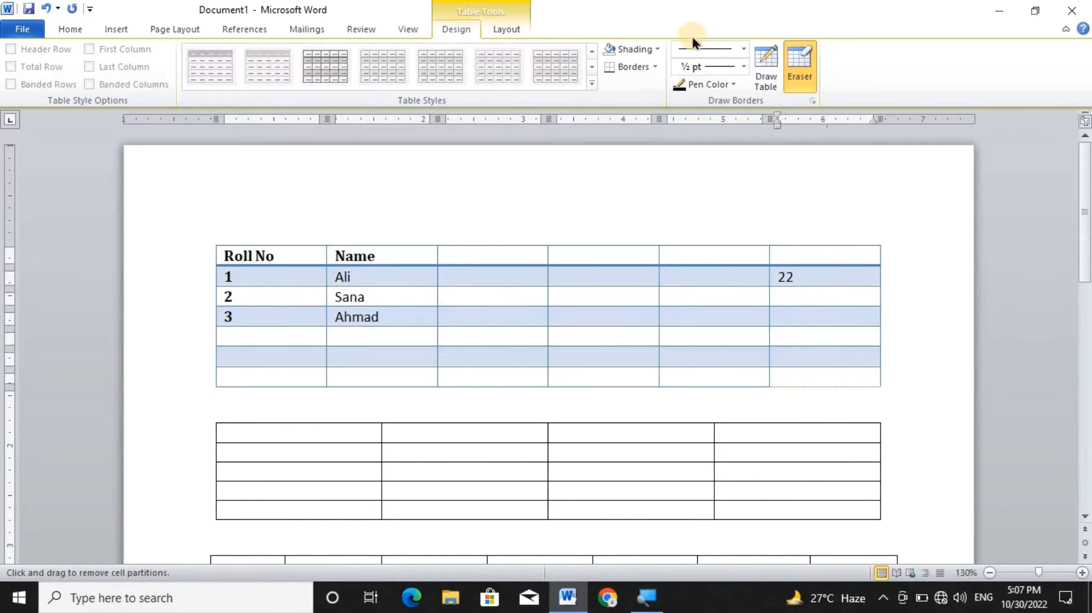
click(799, 67)
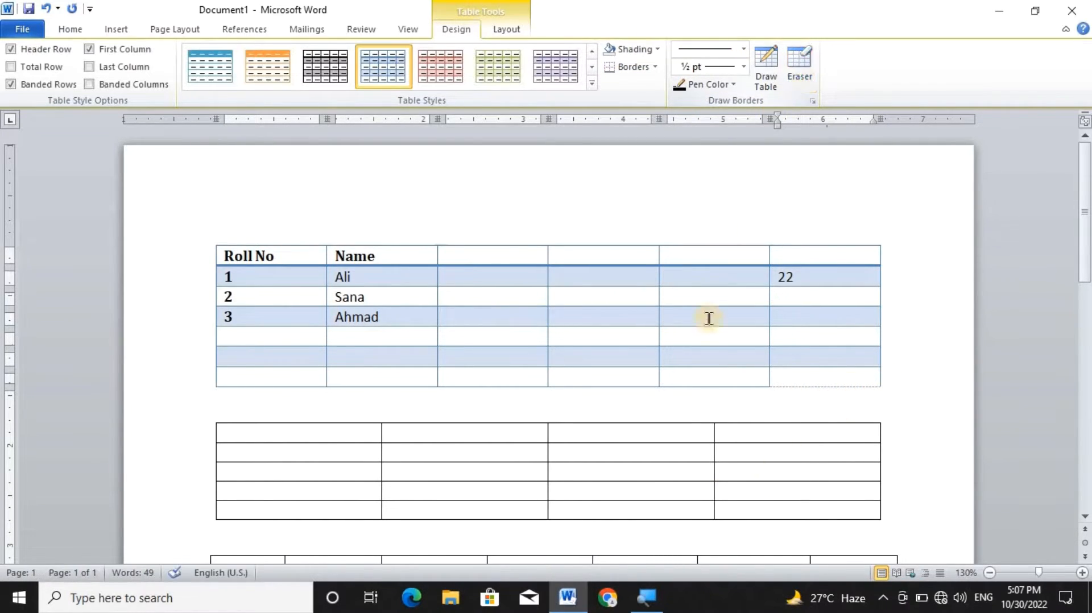
Set the border pen to a single solid line, ½ pt weight and a blue theme colour.
click(743, 51)
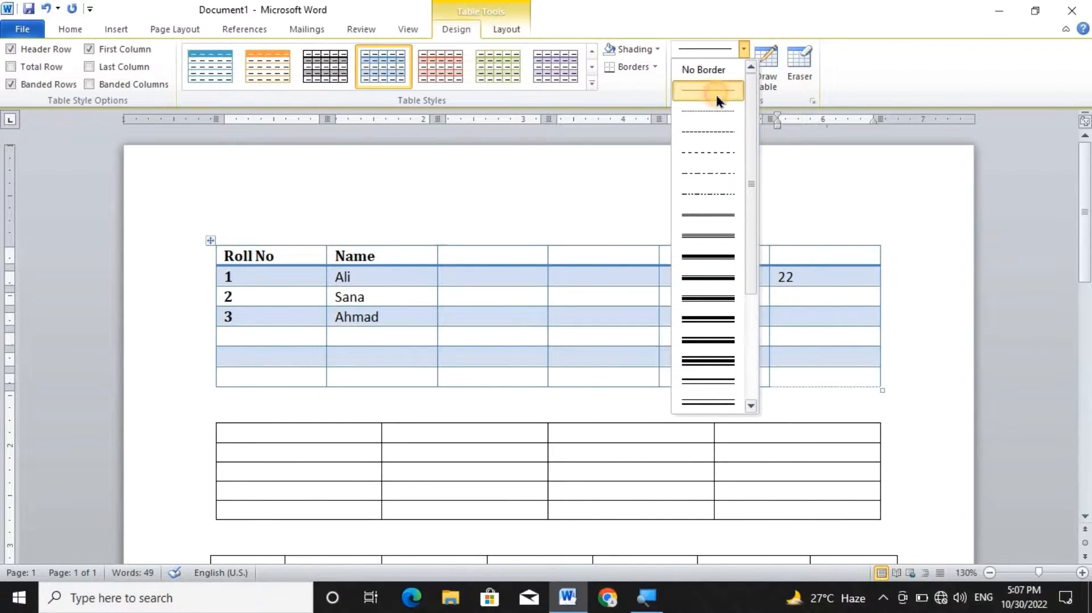
click(716, 93)
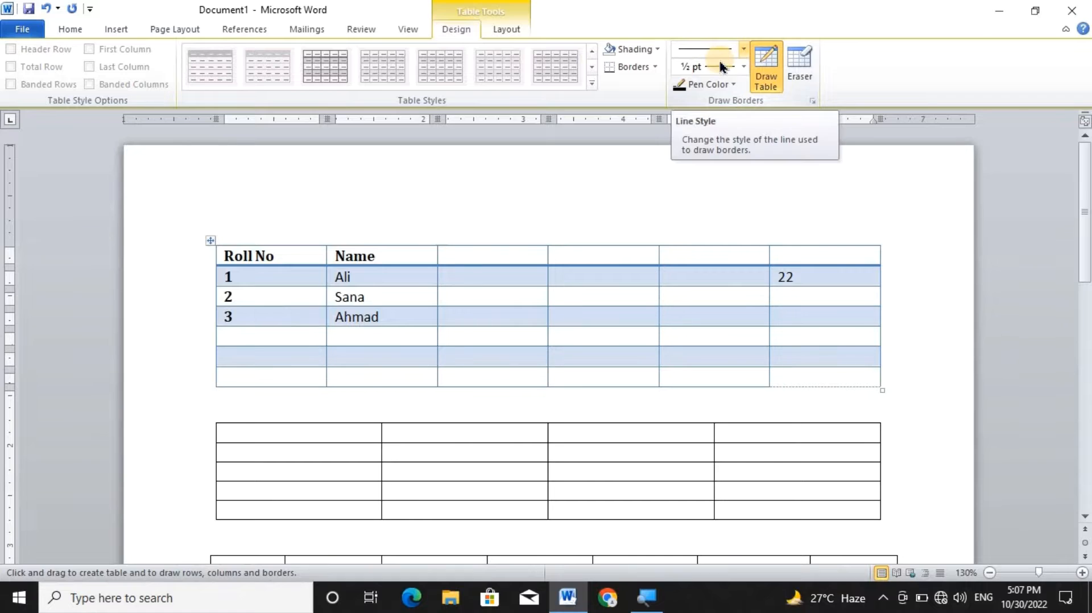
click(743, 66)
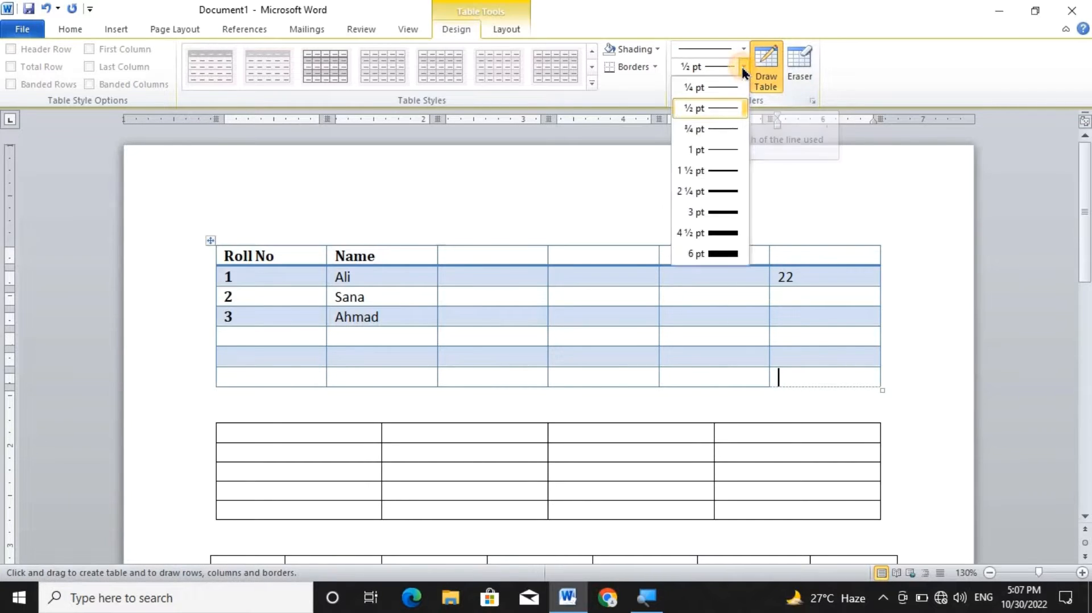
click(720, 119)
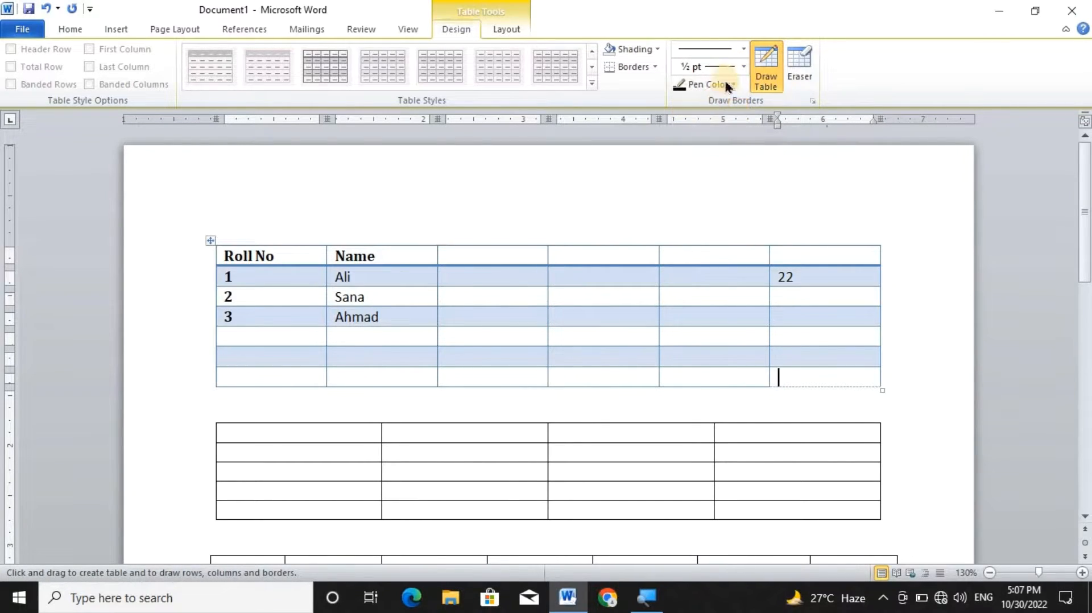
click(733, 85)
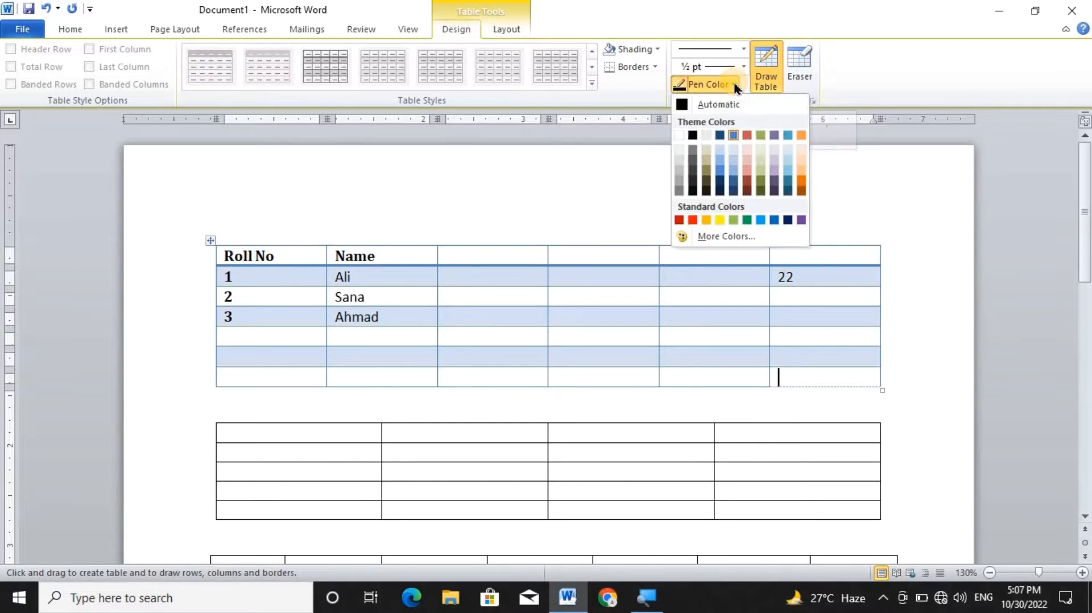
click(734, 172)
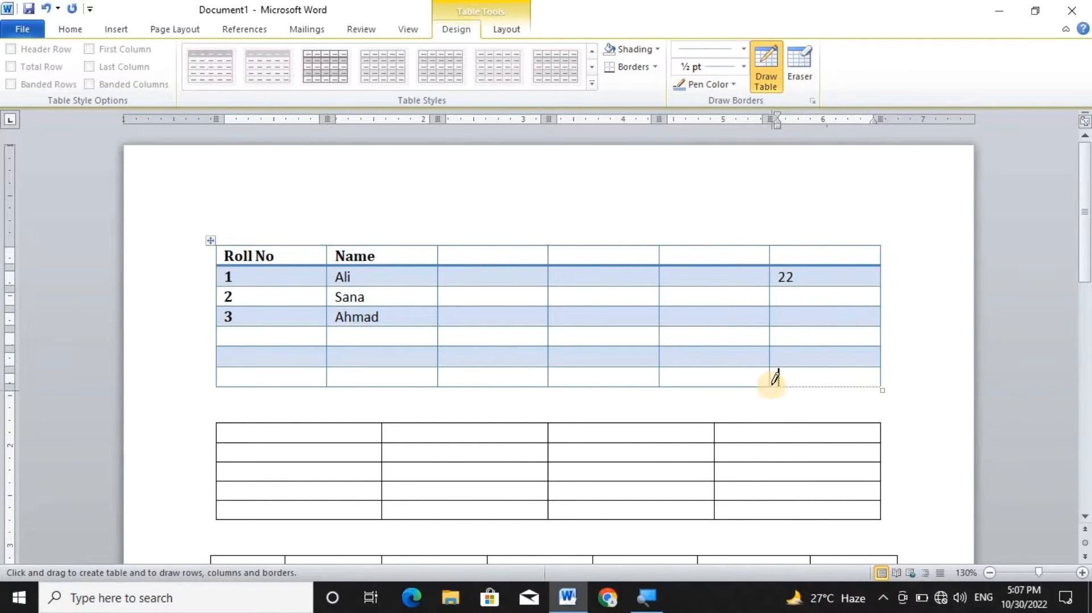
Try to draw the last cell's missing bottom border with Draw Table, undo it and leave the drawing mode.
drag(774, 387, 883, 387)
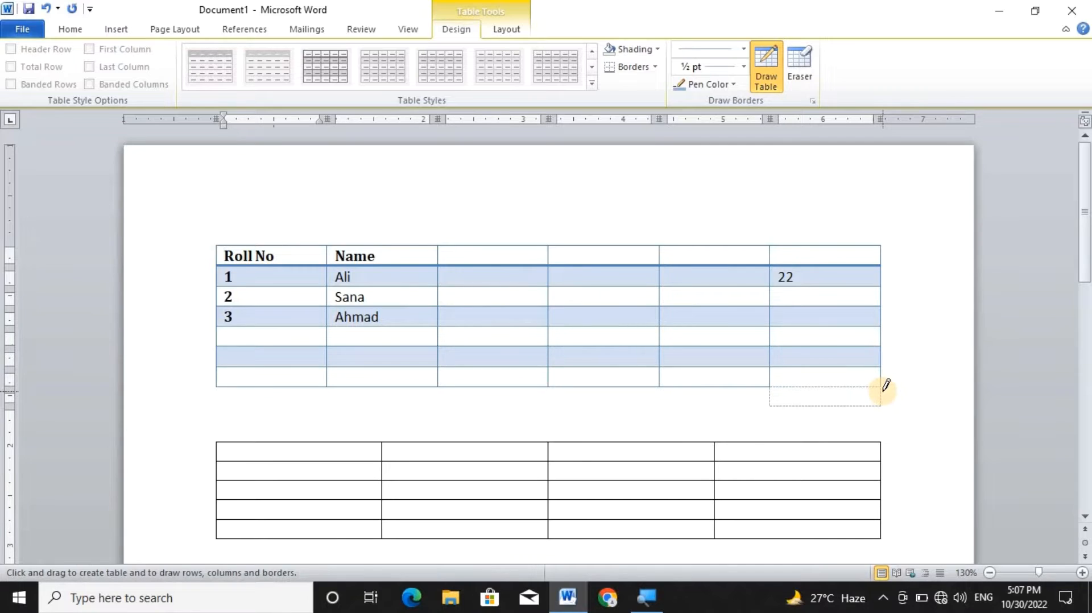
key(ctrl+z)
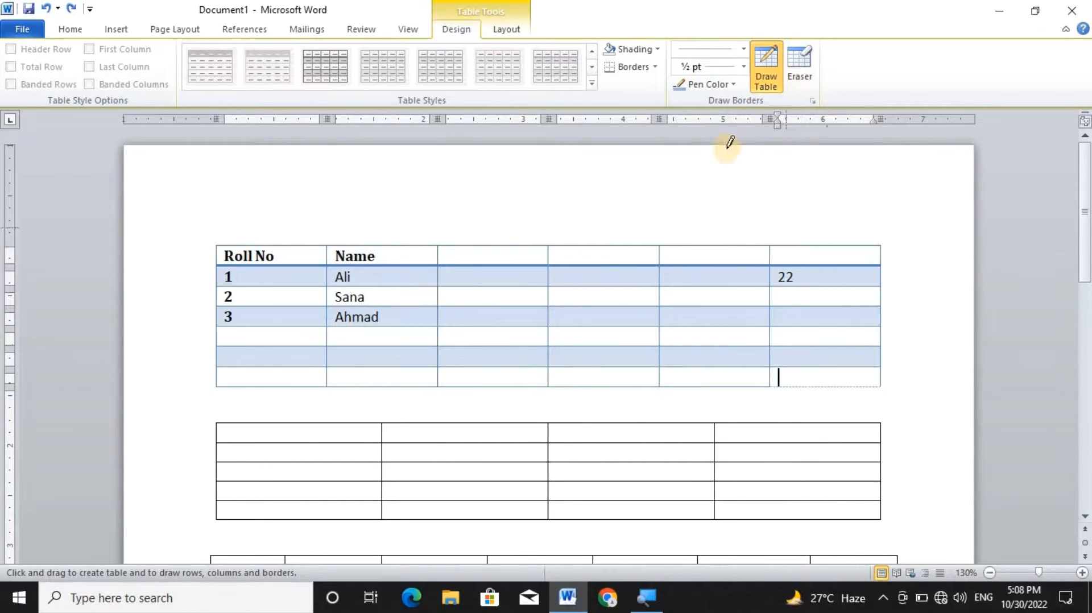
click(767, 59)
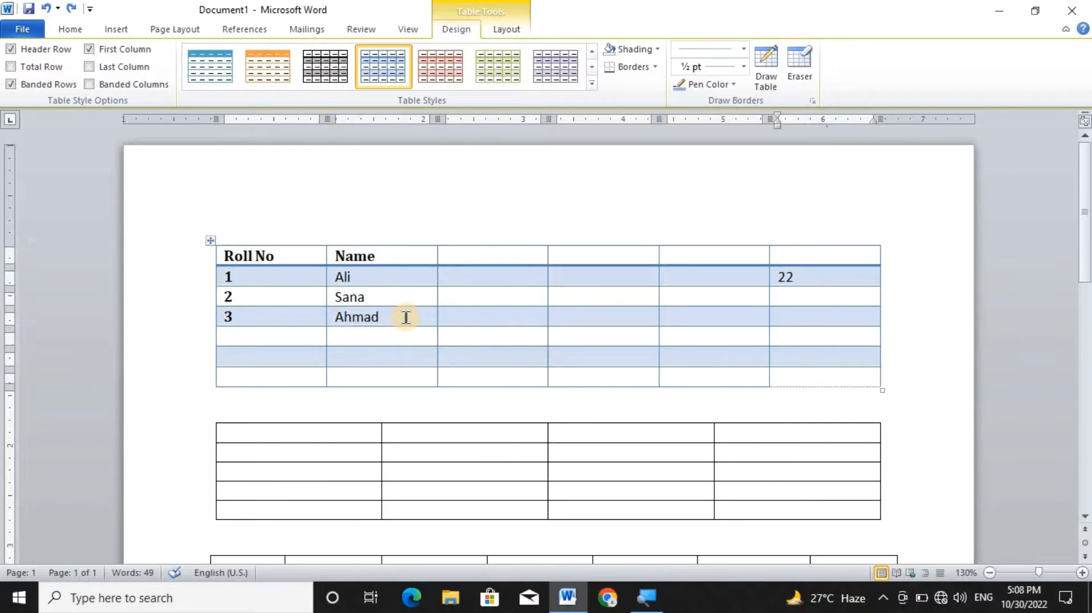
Insert a blank row below the roll number 2 row in the first table.
click(503, 30)
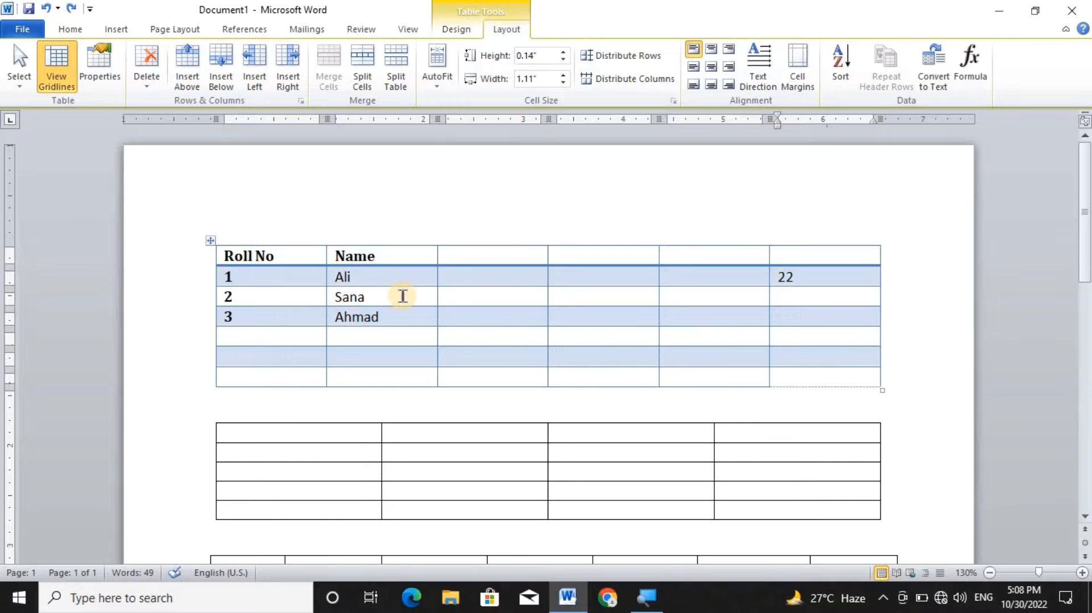
click(391, 297)
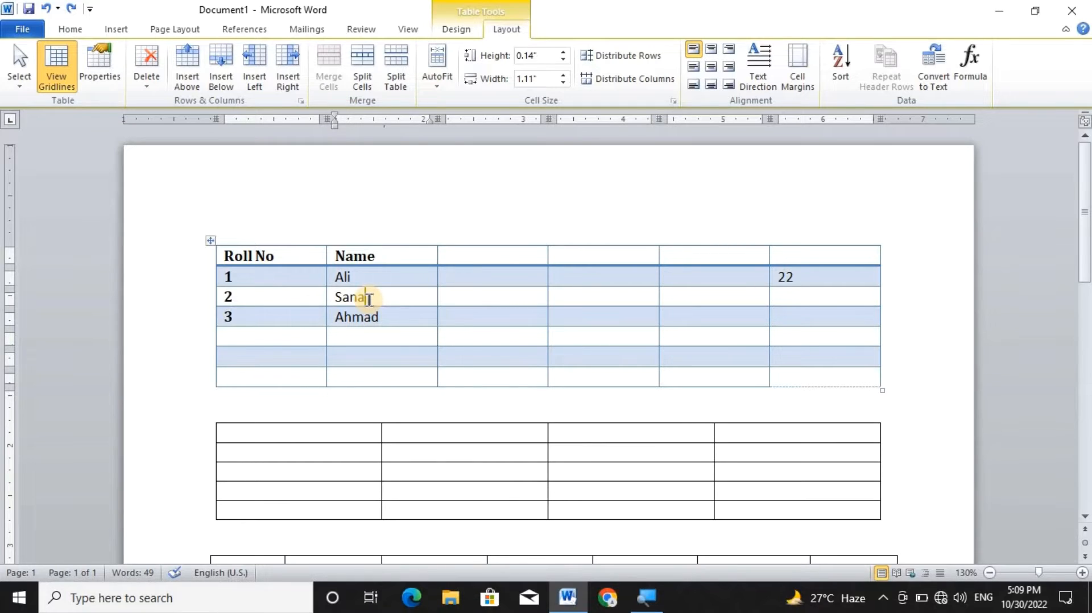
click(220, 81)
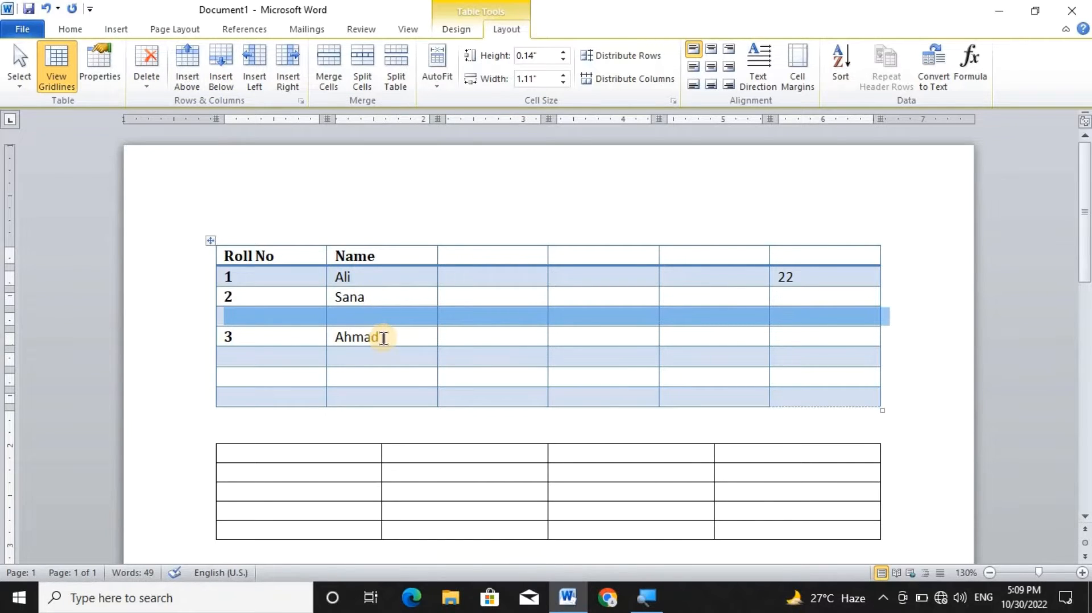
Insert a blank row above the roll number 2 row in the first table.
click(377, 298)
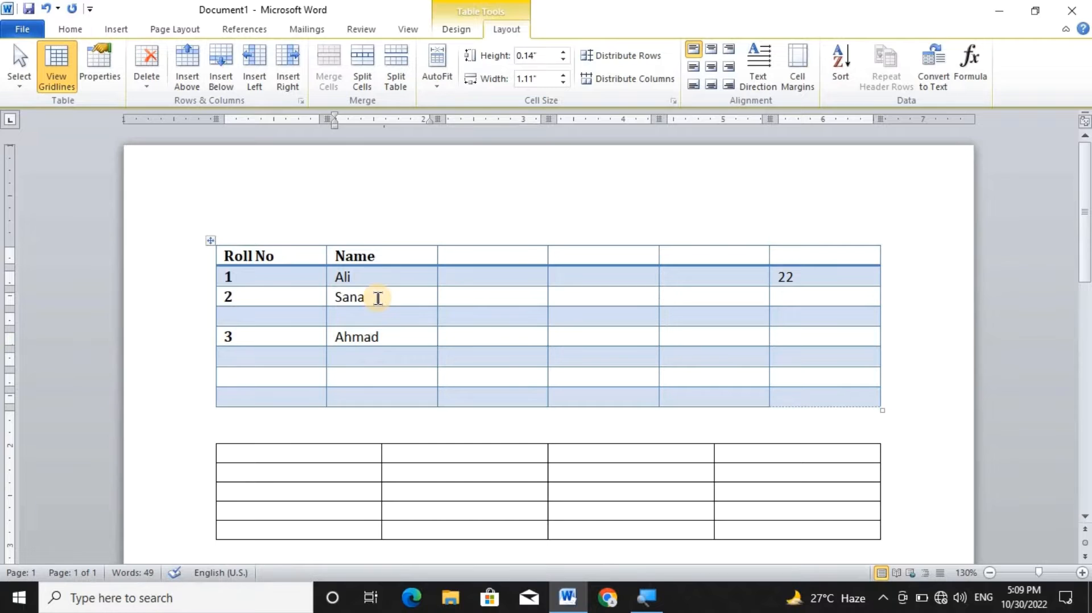
click(192, 91)
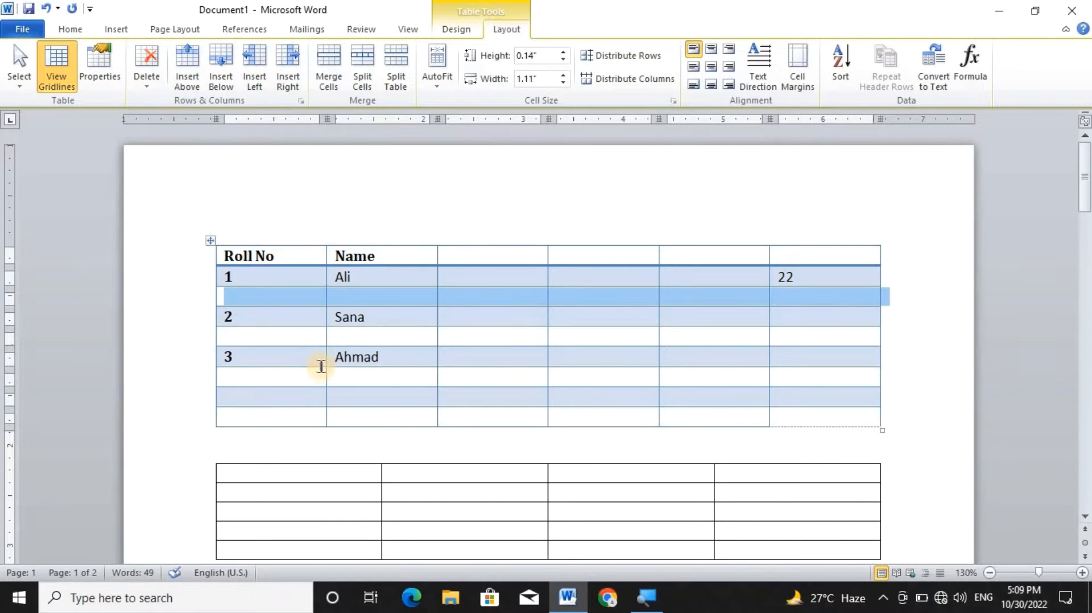
click(322, 363)
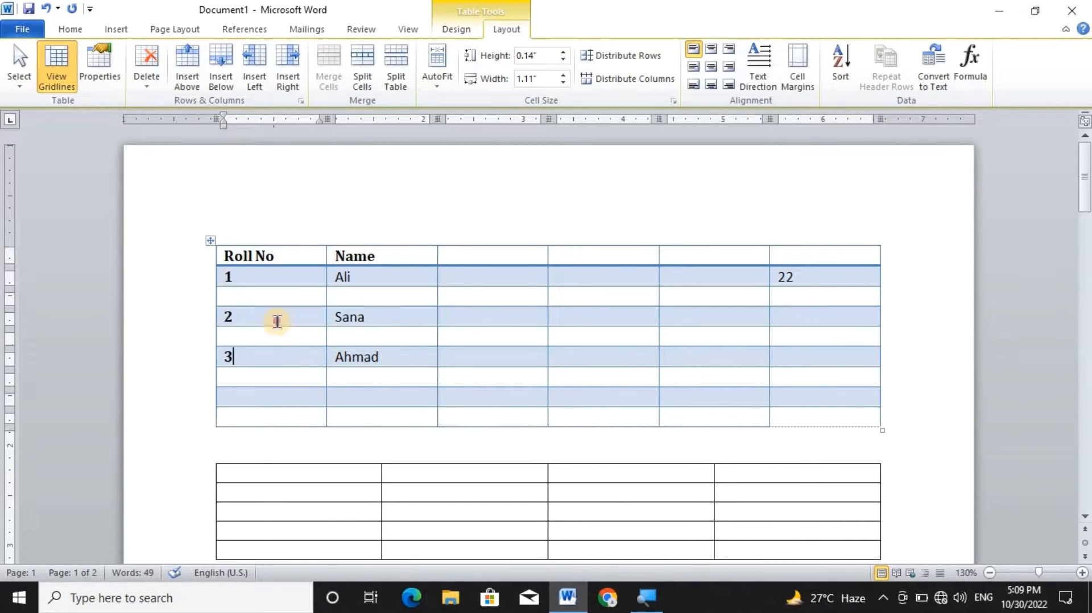
Insert two blank rows at once below the roll number 2 row, based on a two-row selection.
drag(278, 322, 277, 341)
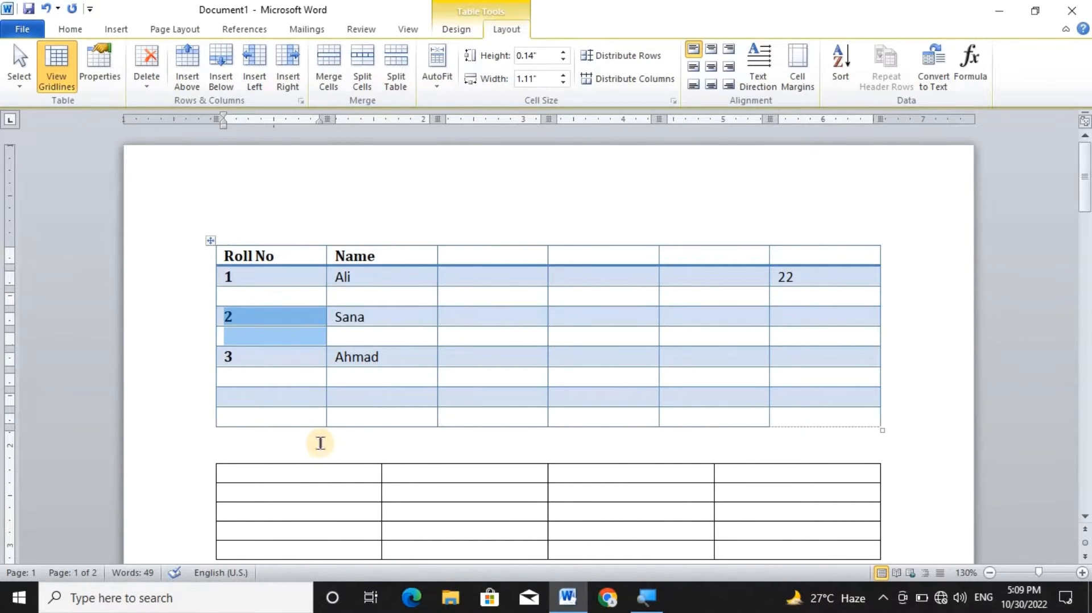
click(248, 293)
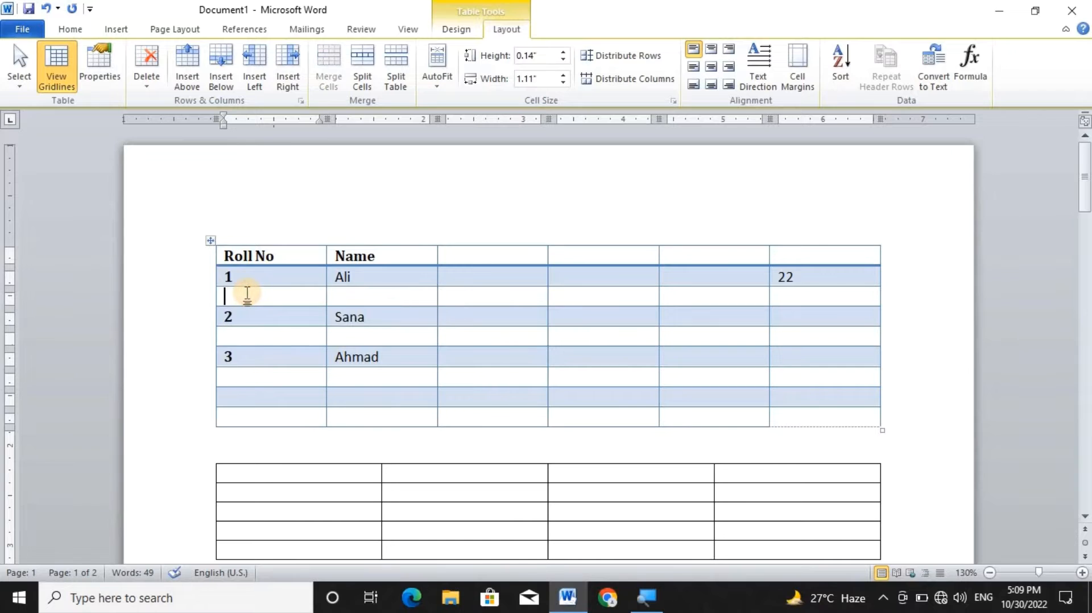
drag(248, 293, 253, 319)
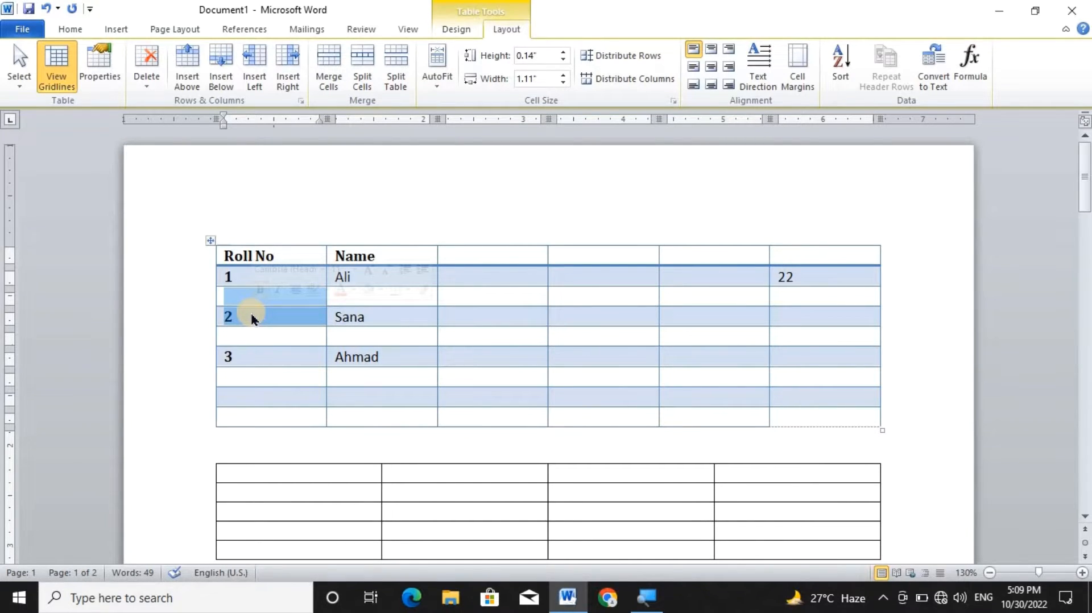
click(214, 58)
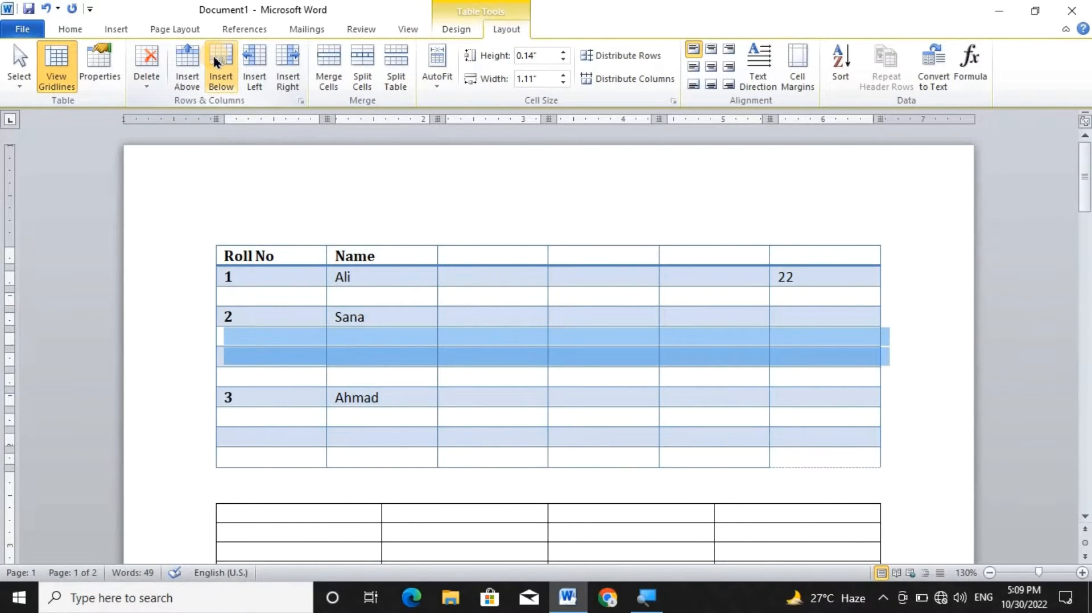
click(369, 293)
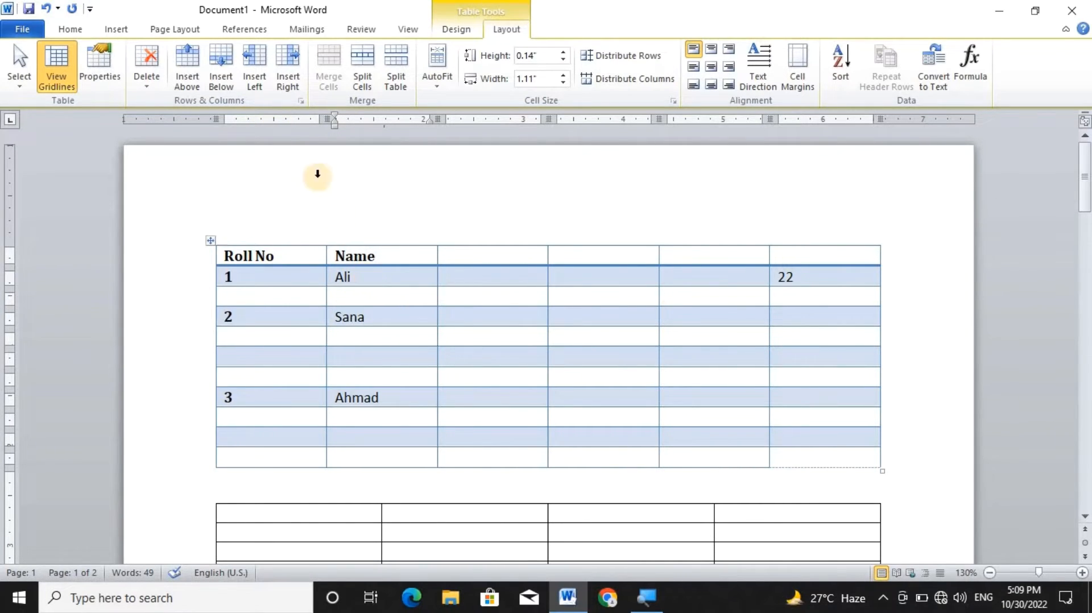
Insert a blank column on each side of the Name column in the first table.
click(250, 83)
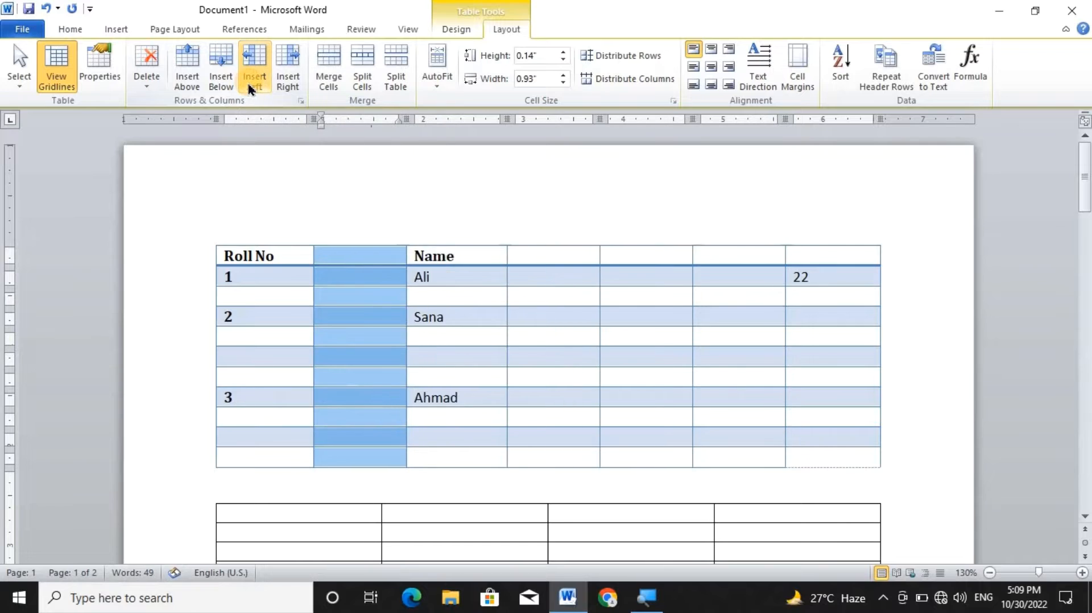
click(465, 318)
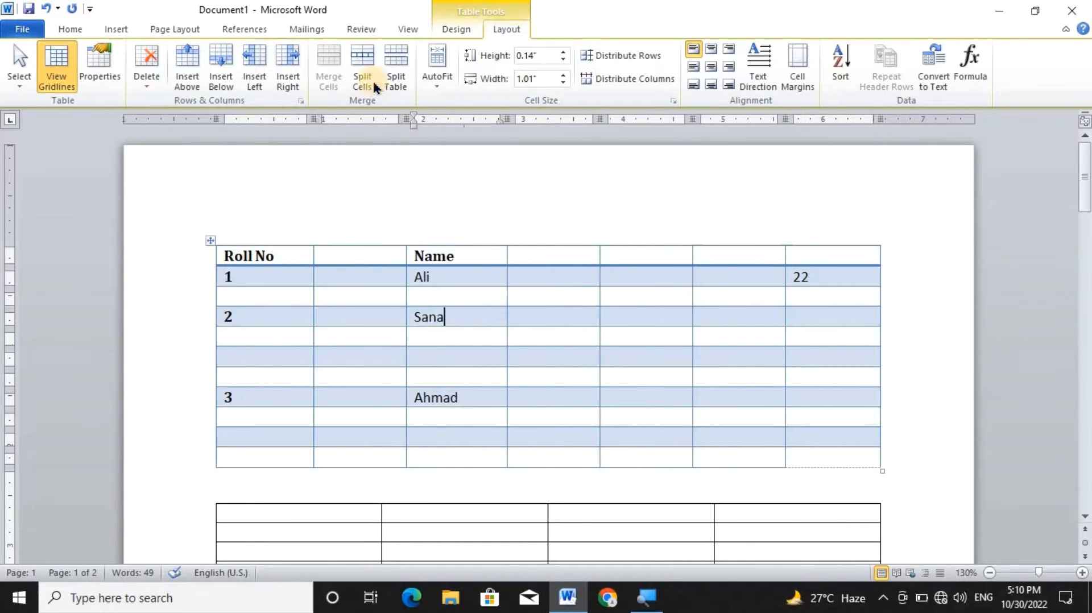
click(294, 82)
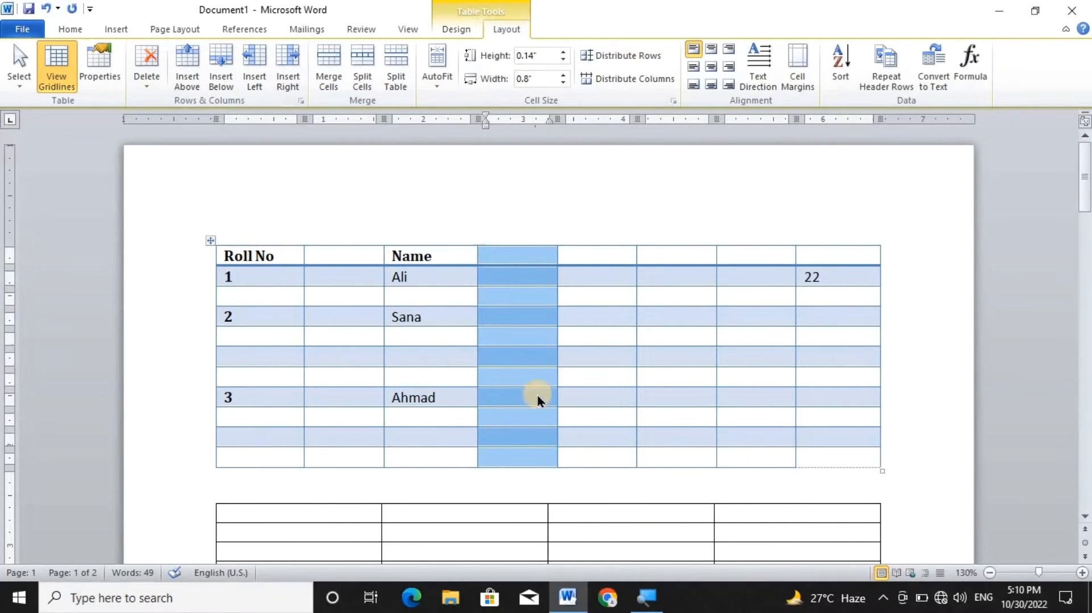
Delete the blank column following Name and the blank column between Roll No and Name.
click(498, 306)
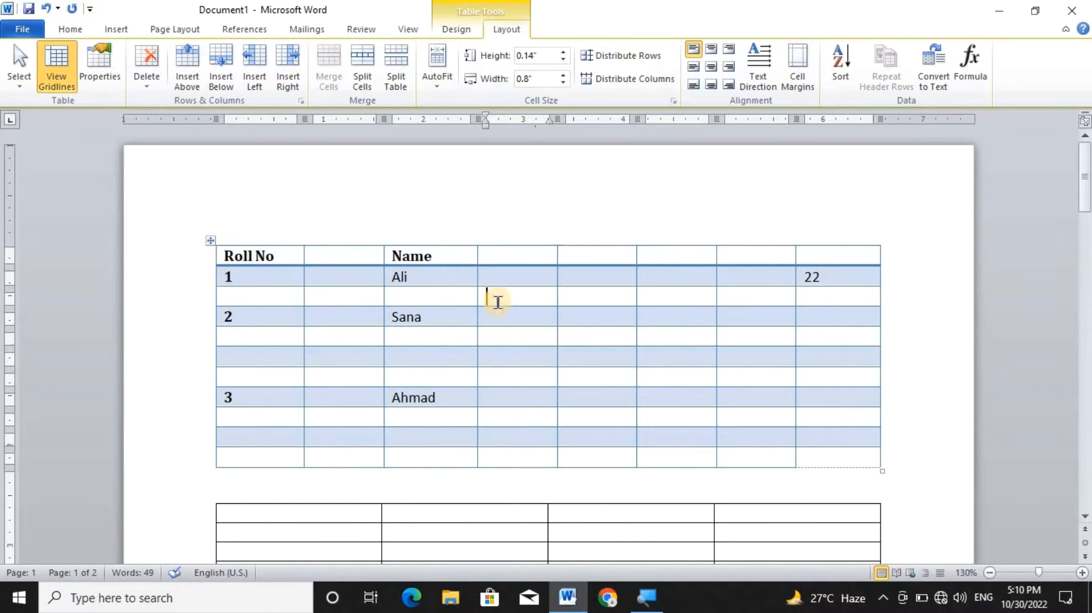
click(145, 82)
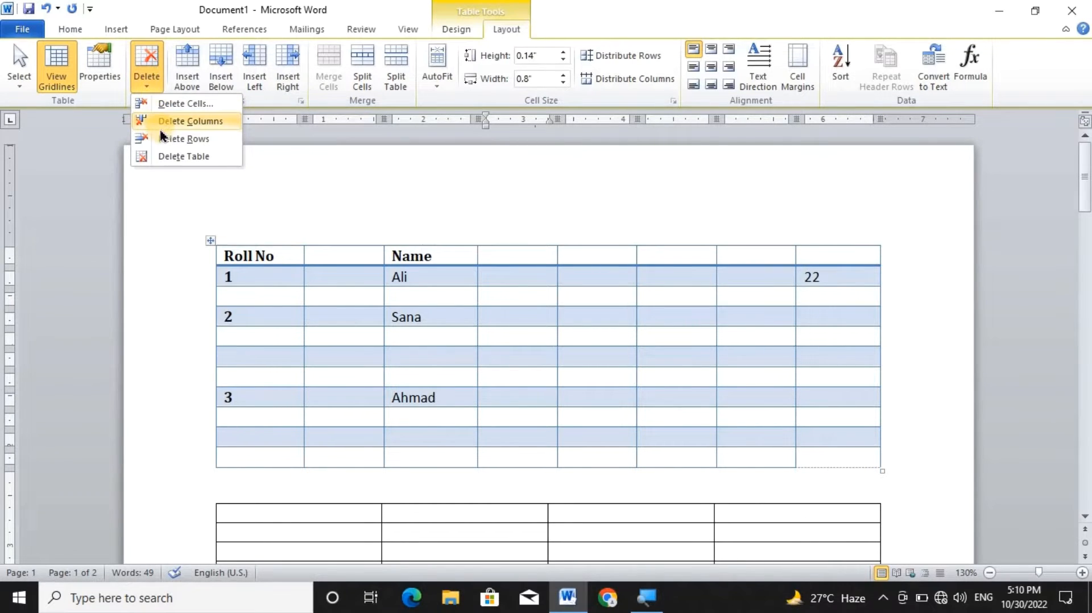
click(165, 122)
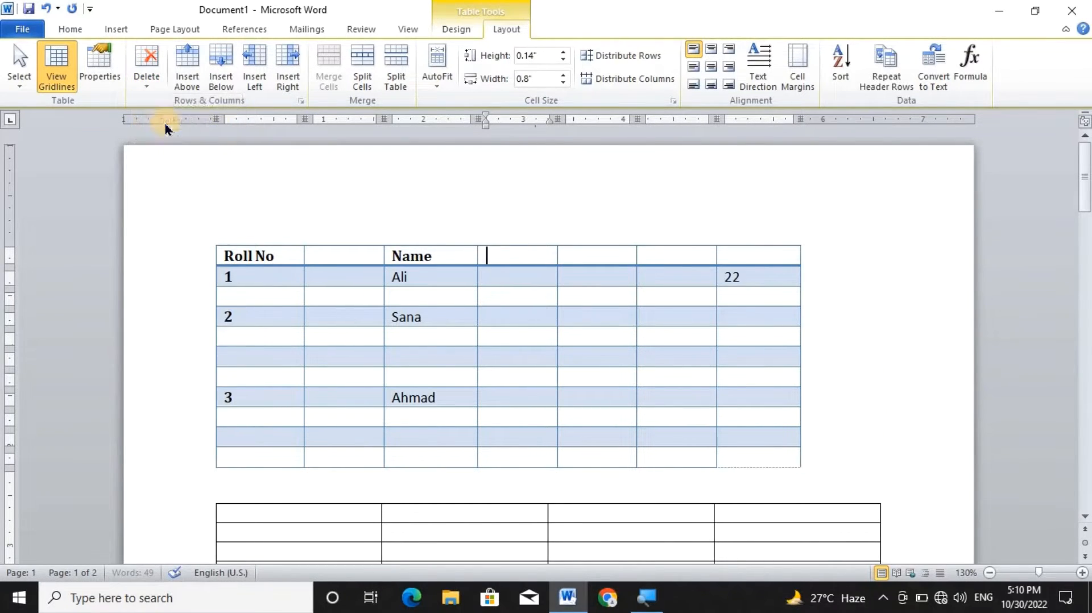
click(354, 270)
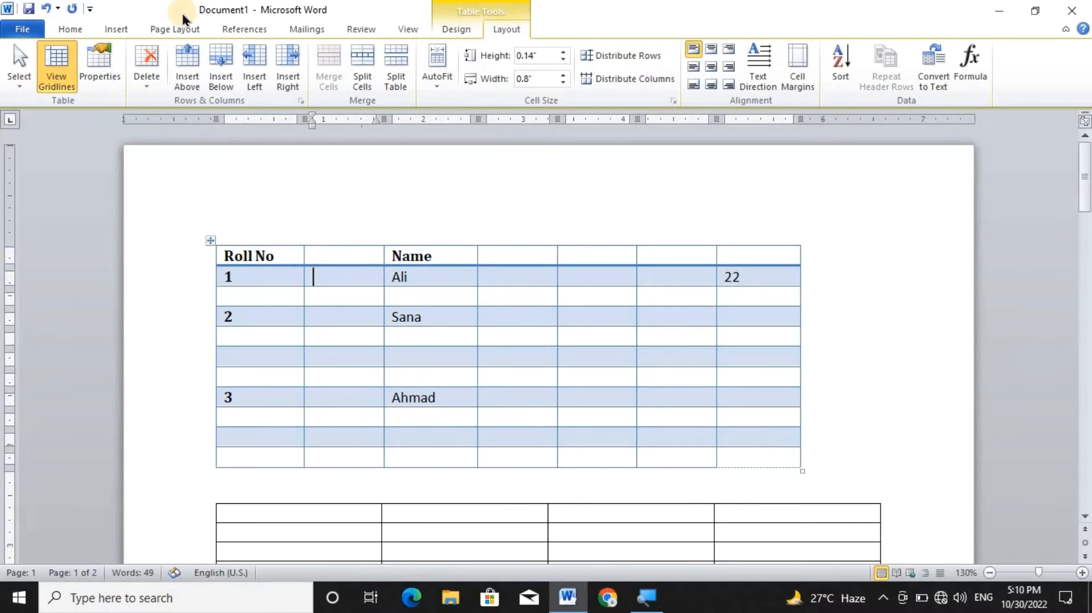
click(146, 81)
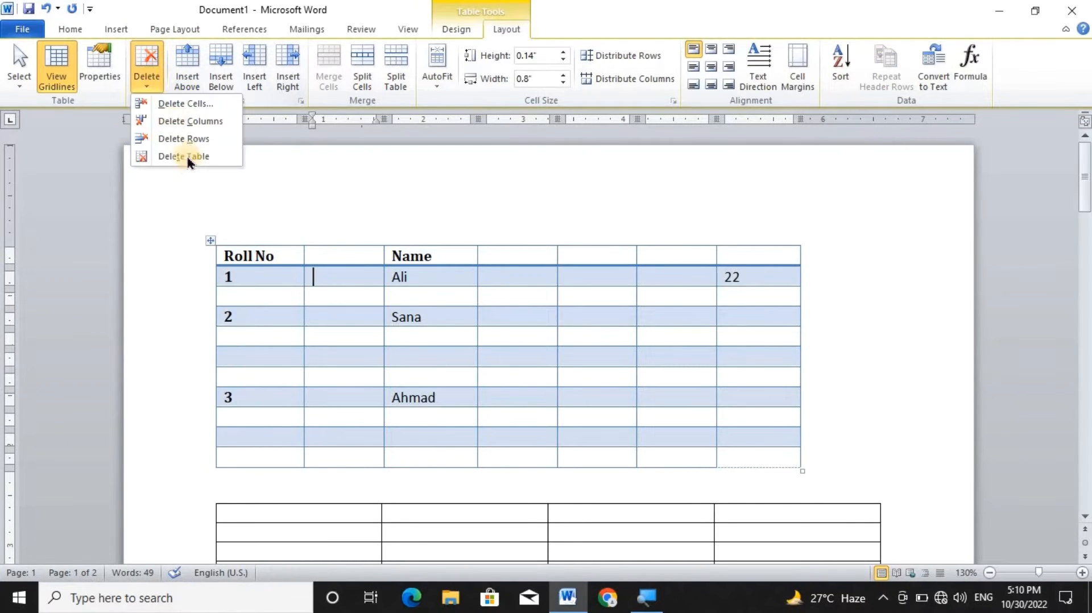
click(193, 122)
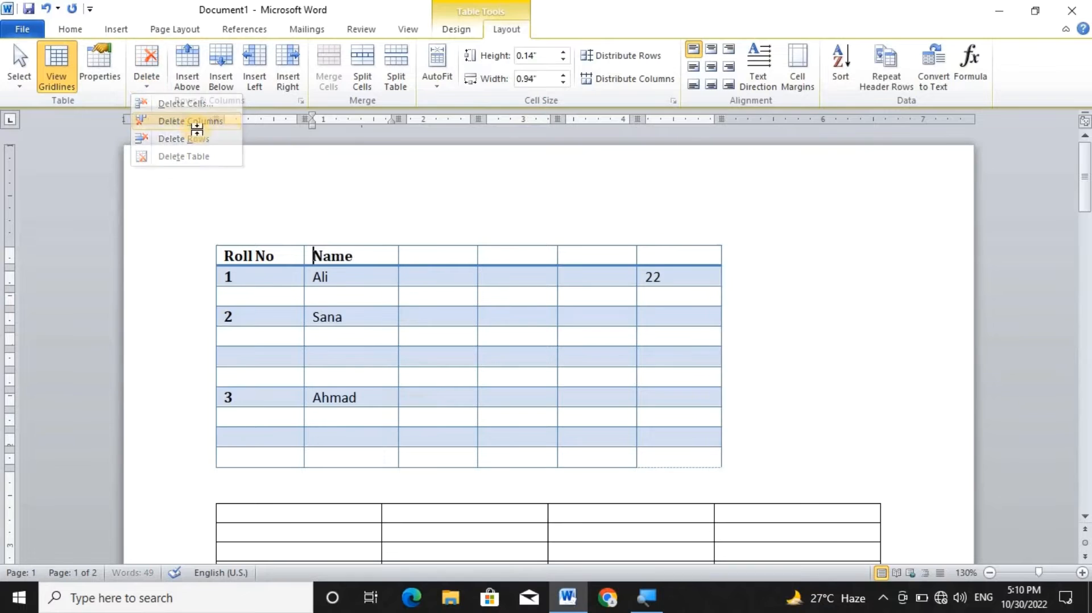
Delete the middle one of the three blank rows between the roll number 2 and 3 rows.
click(278, 358)
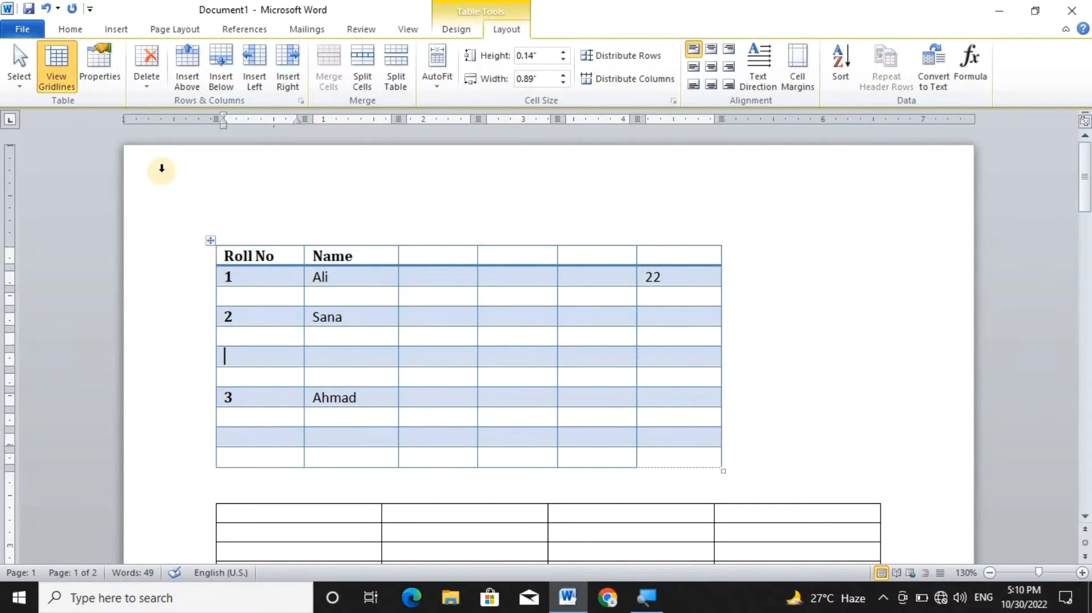
click(147, 77)
click(165, 140)
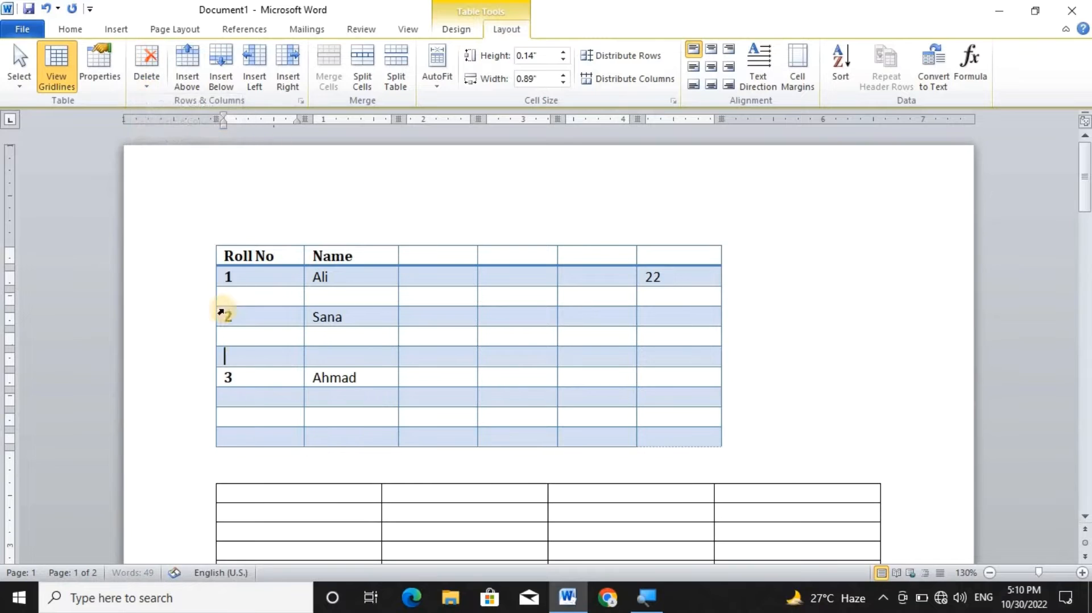
Remove the entire first table with the Delete Table command and undo the removal.
click(144, 86)
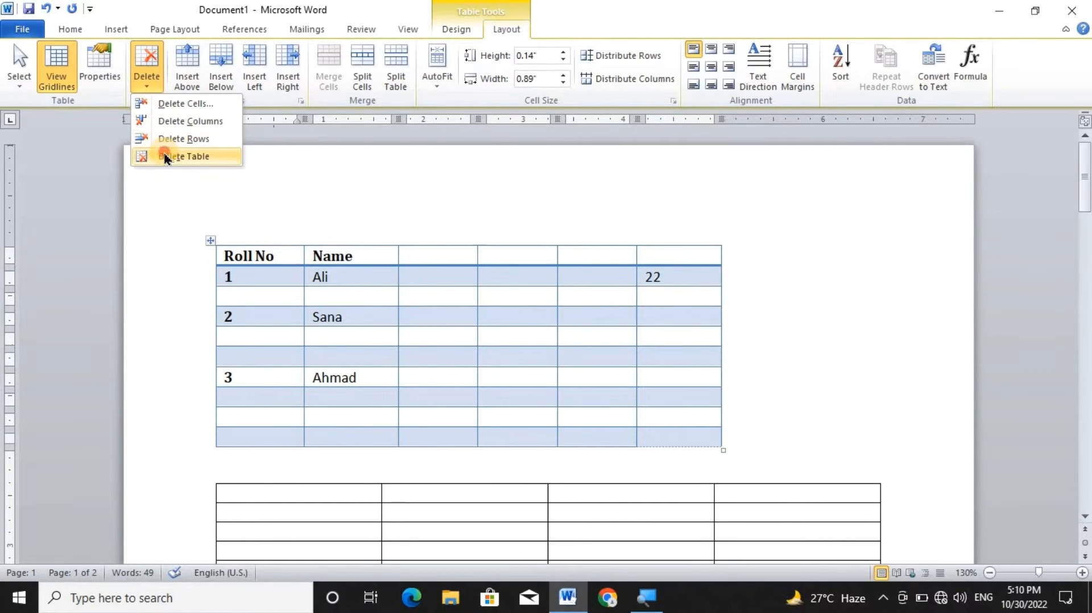
click(165, 157)
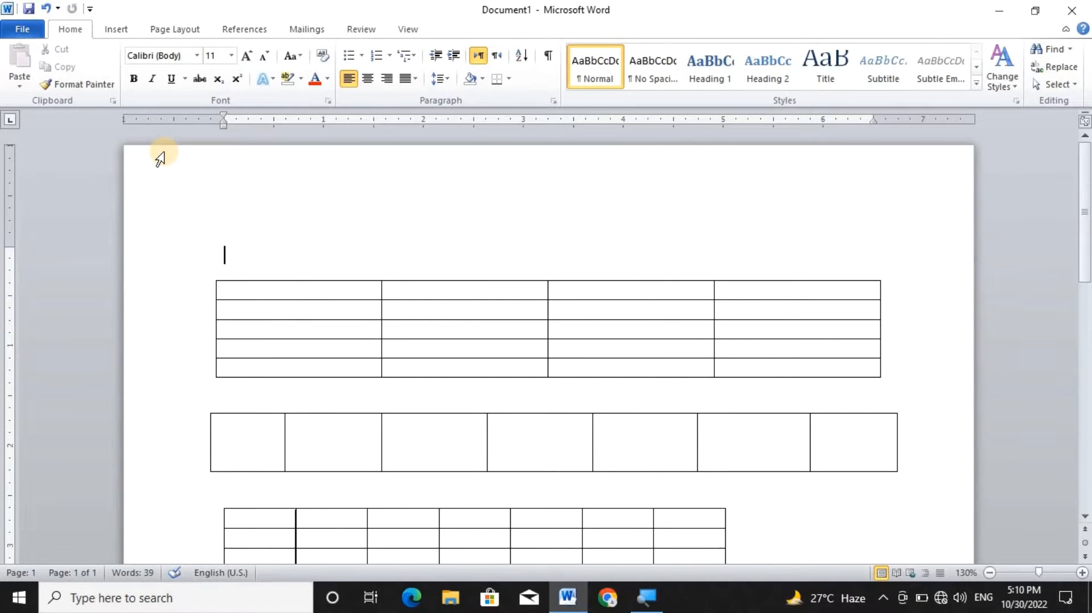
key(ctrl+z)
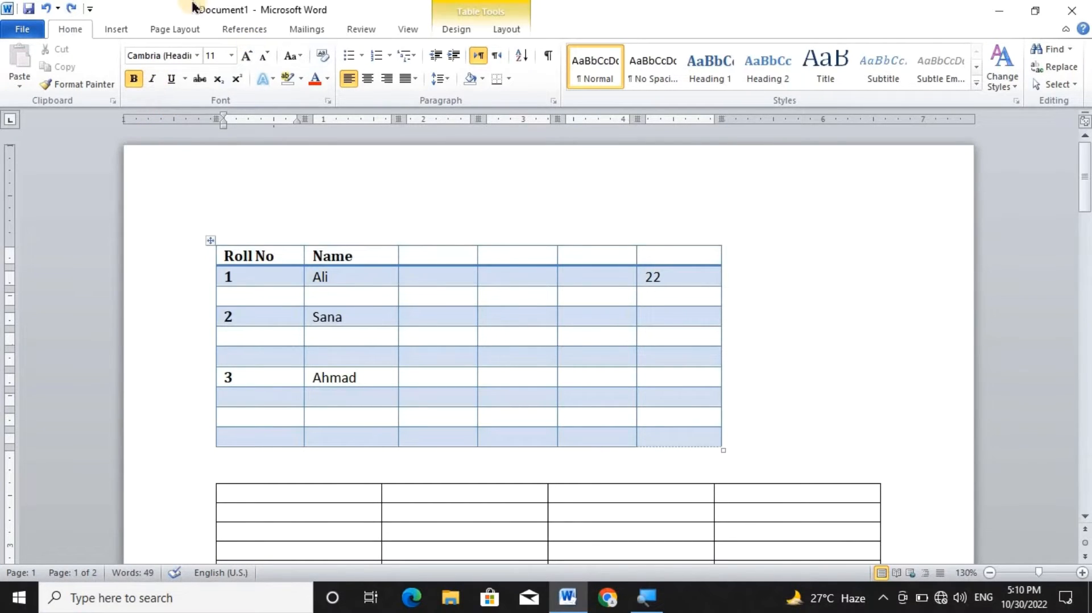
Select the whole first table, erase it directly from the page, undo the erasure and clear the selection.
click(116, 27)
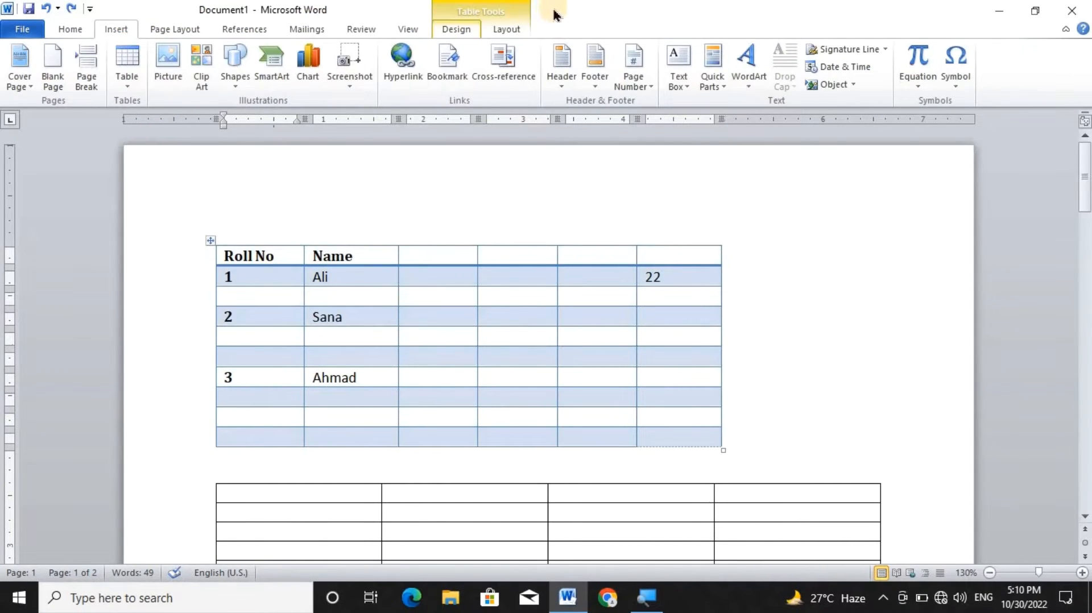
click(506, 29)
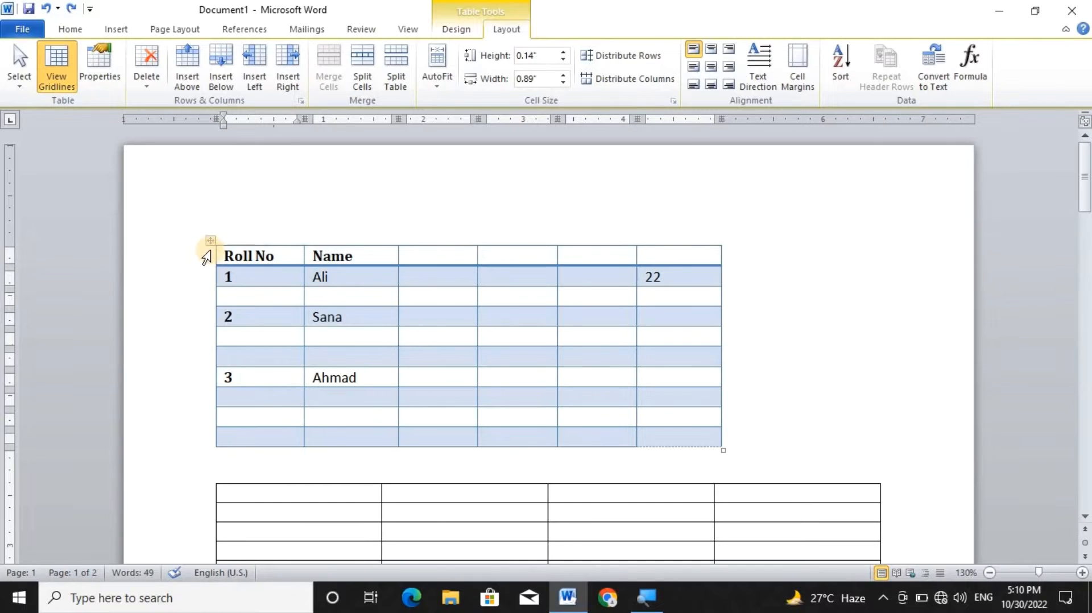
click(210, 243)
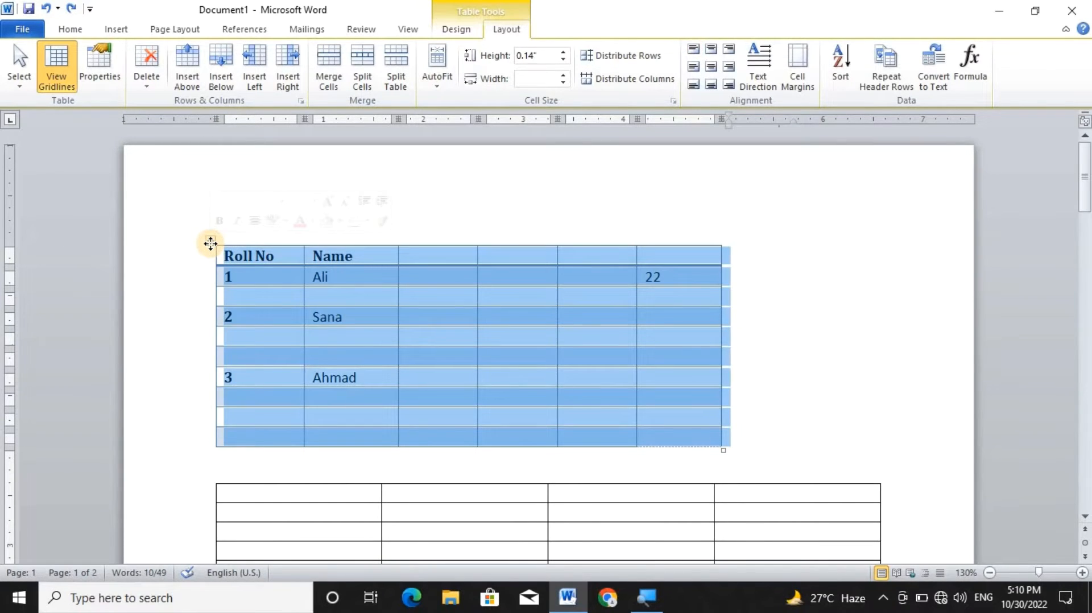
key(BackSpace)
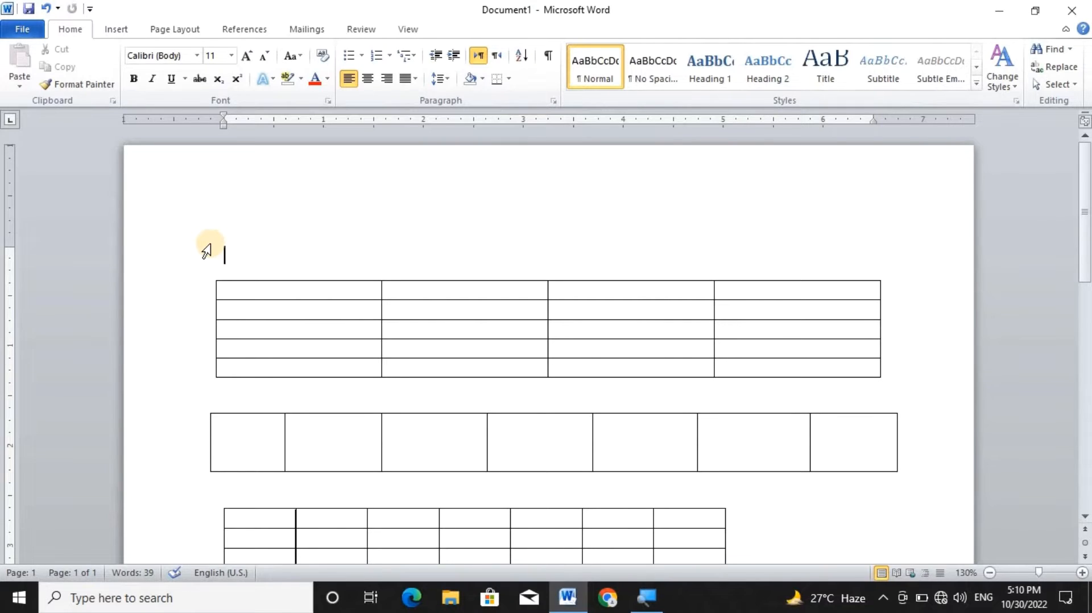
key(ctrl+z)
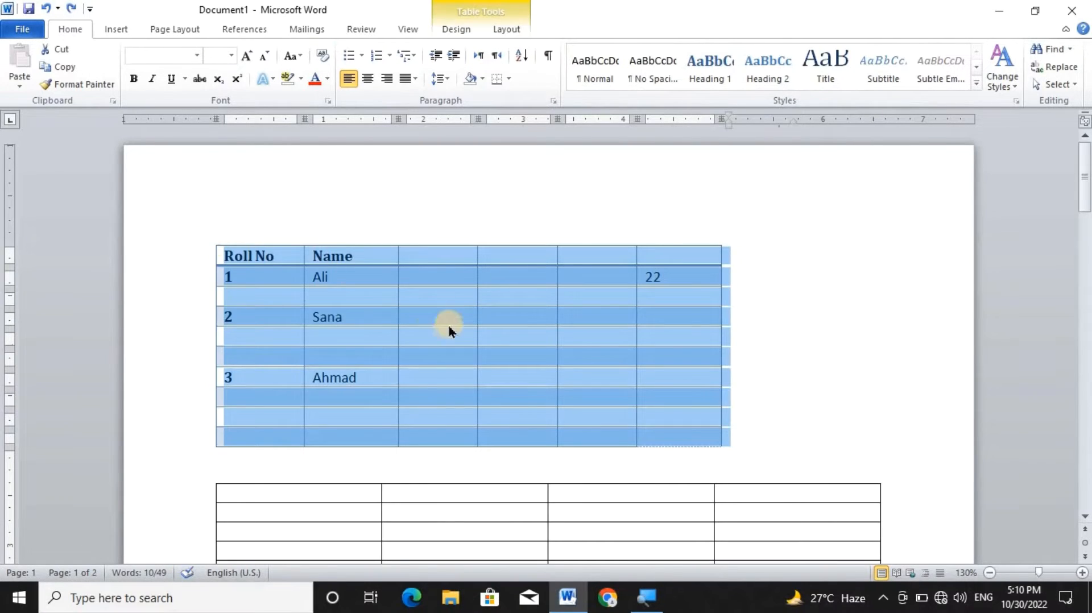
click(459, 336)
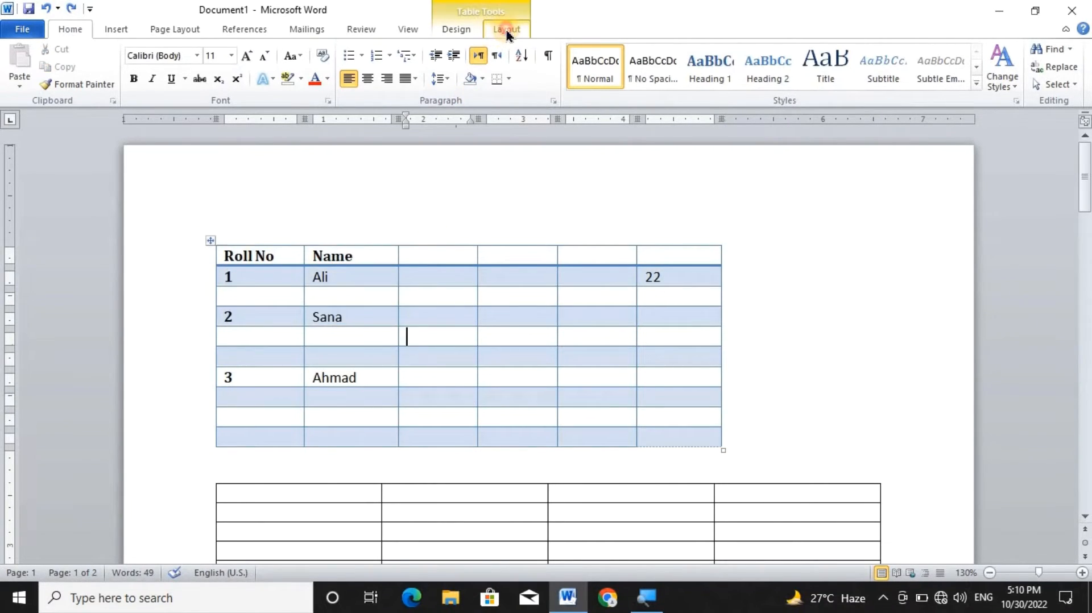
Split the last header cell of the first table into 2 columns and 2 rows.
click(506, 29)
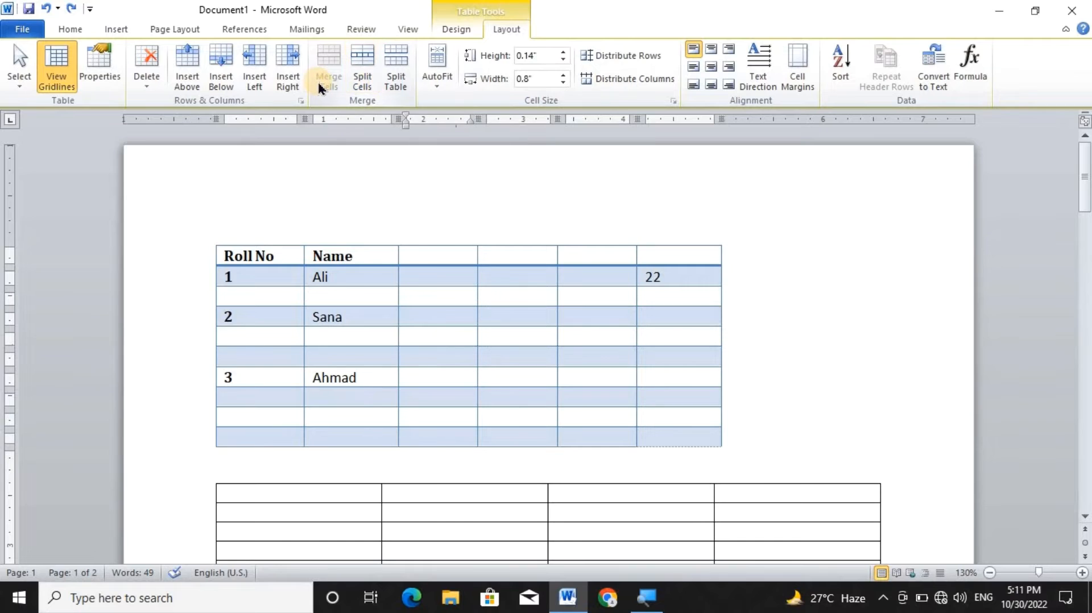
click(669, 258)
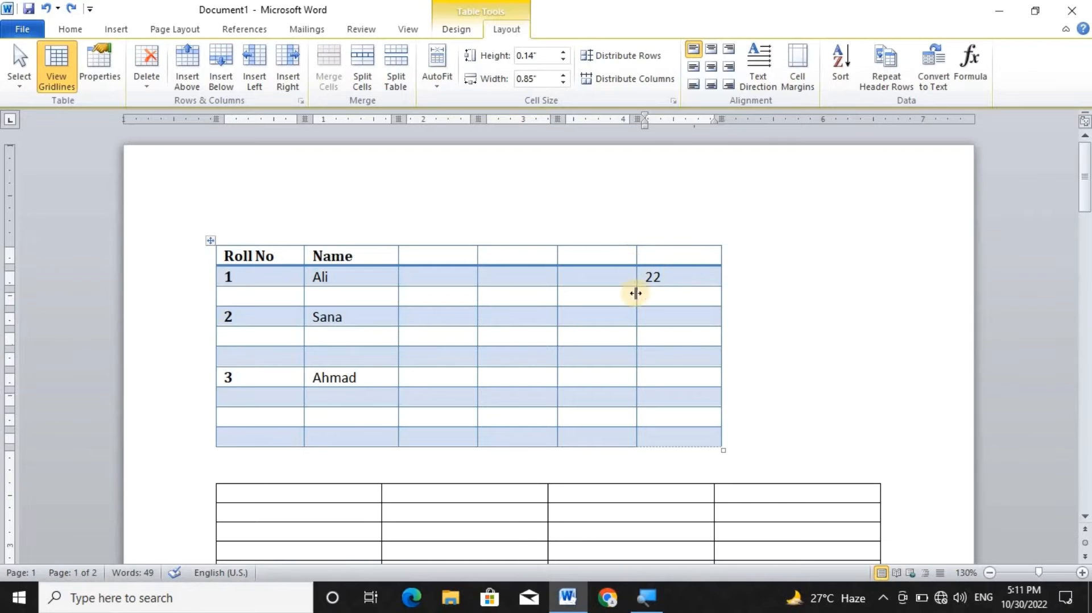
click(359, 85)
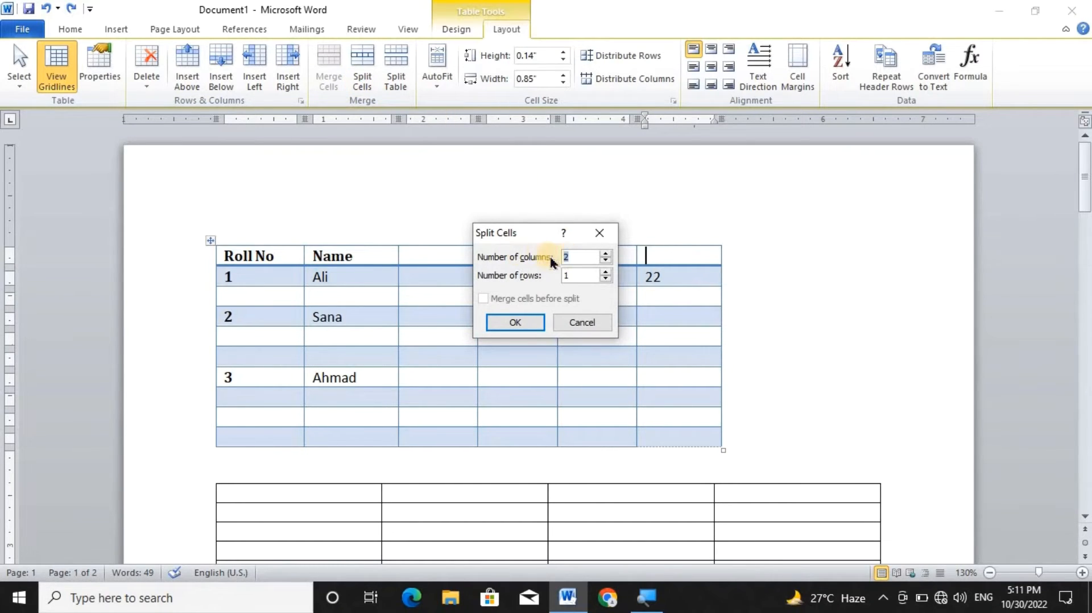
click(607, 272)
click(499, 324)
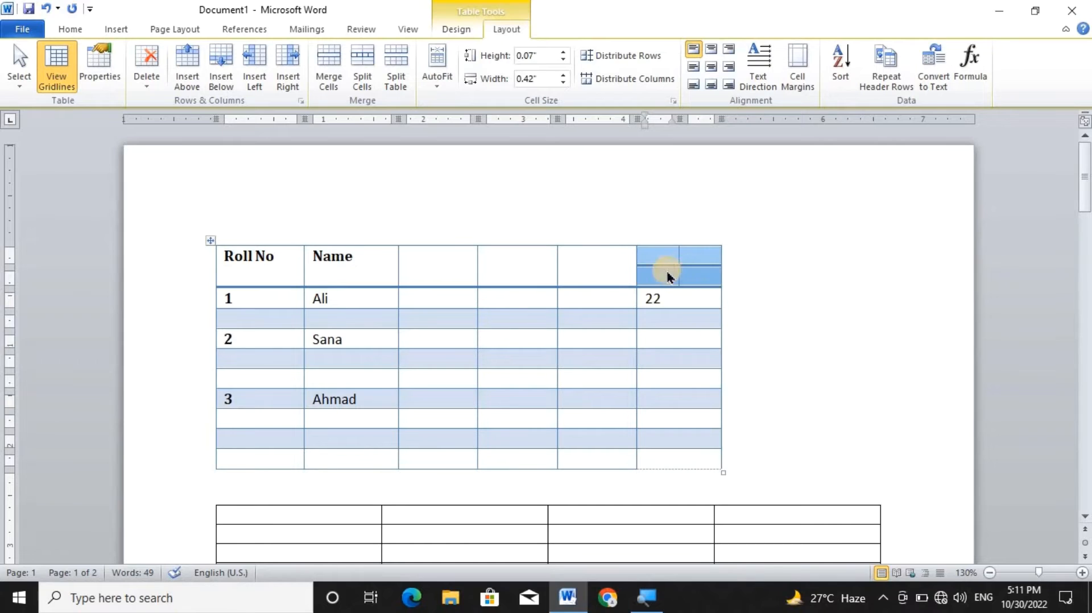
Merge the two upper sub-cells of the split header cell into one cell.
click(690, 260)
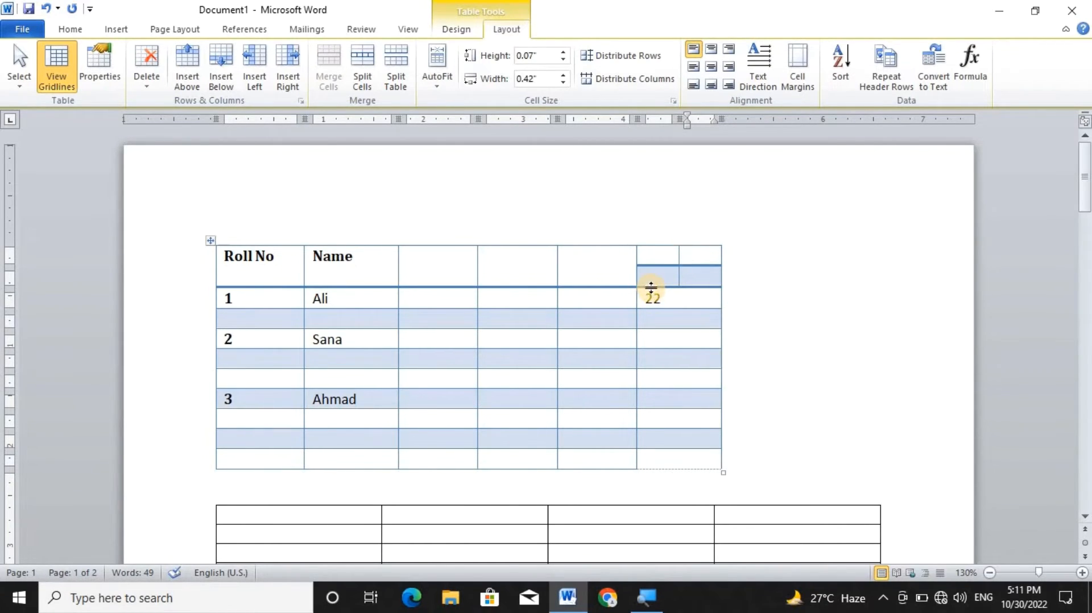
drag(655, 257, 705, 246)
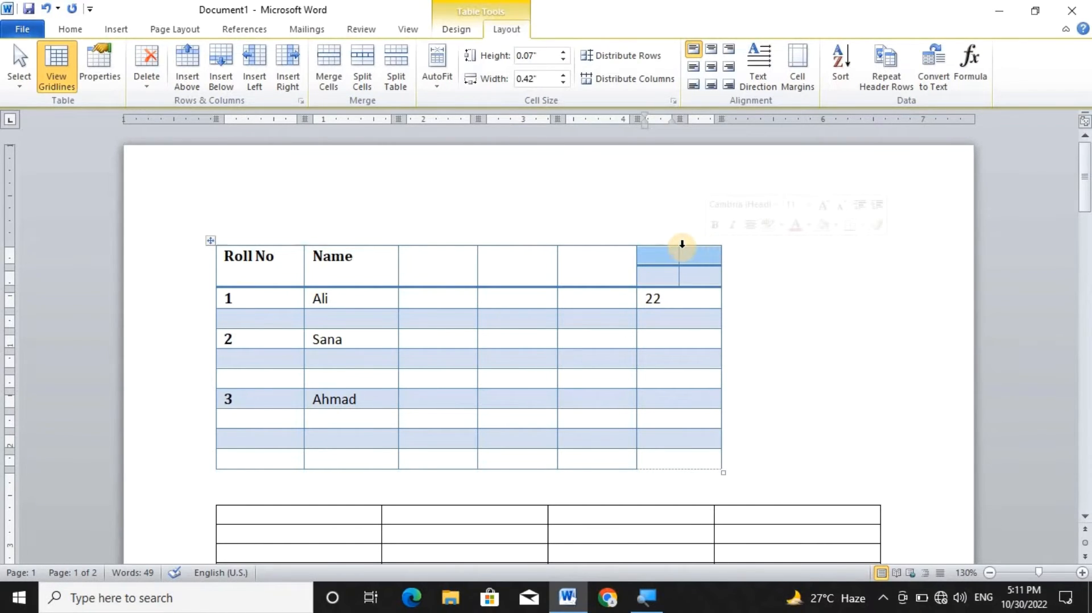
click(330, 70)
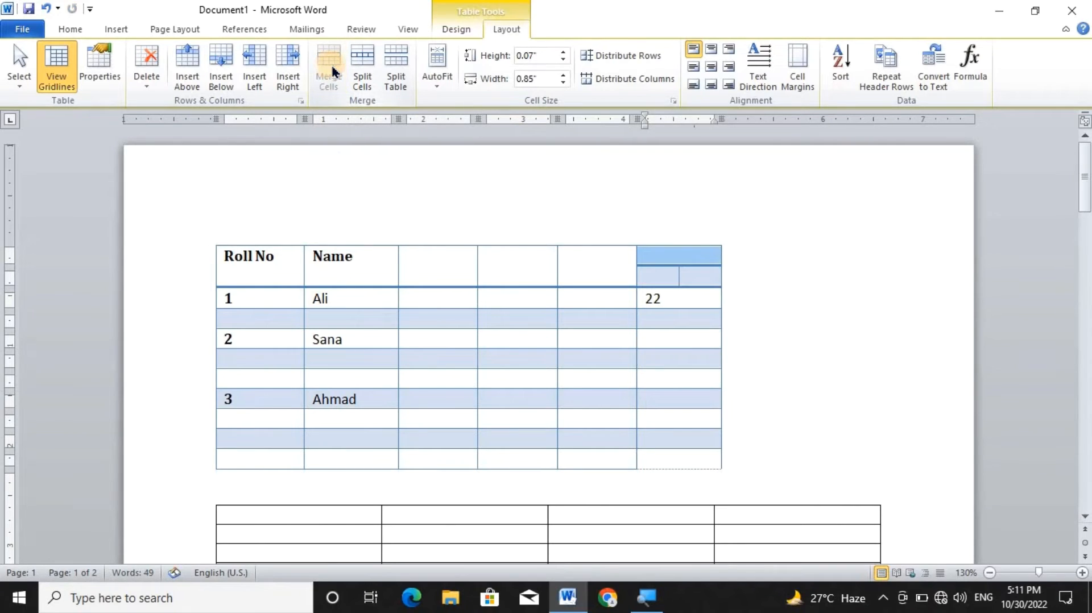
Split the first table at the blank row directly below roll number 3 and undo the split.
click(667, 316)
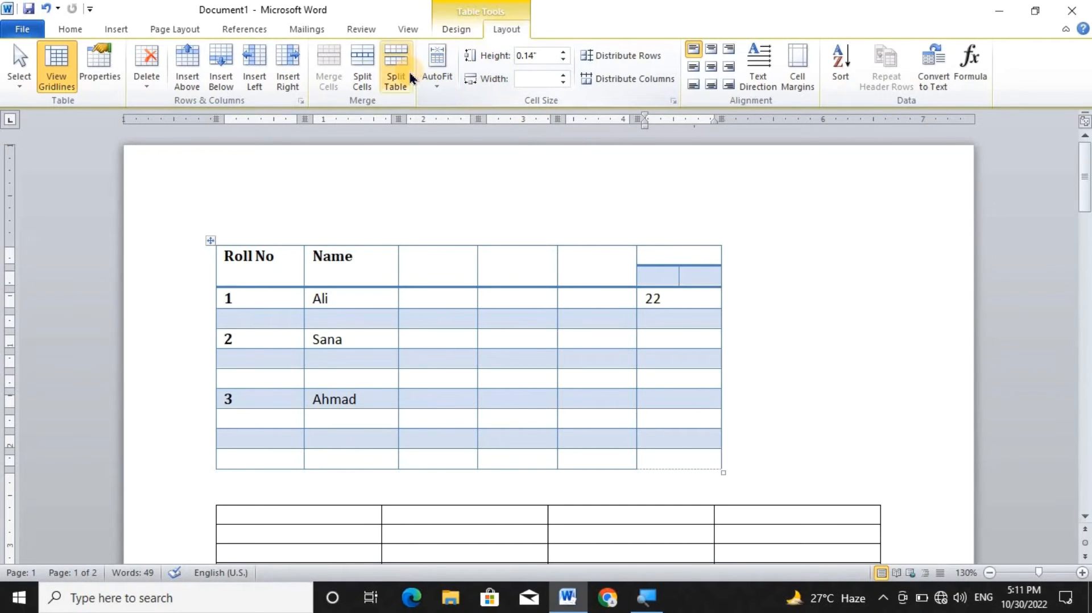
click(293, 424)
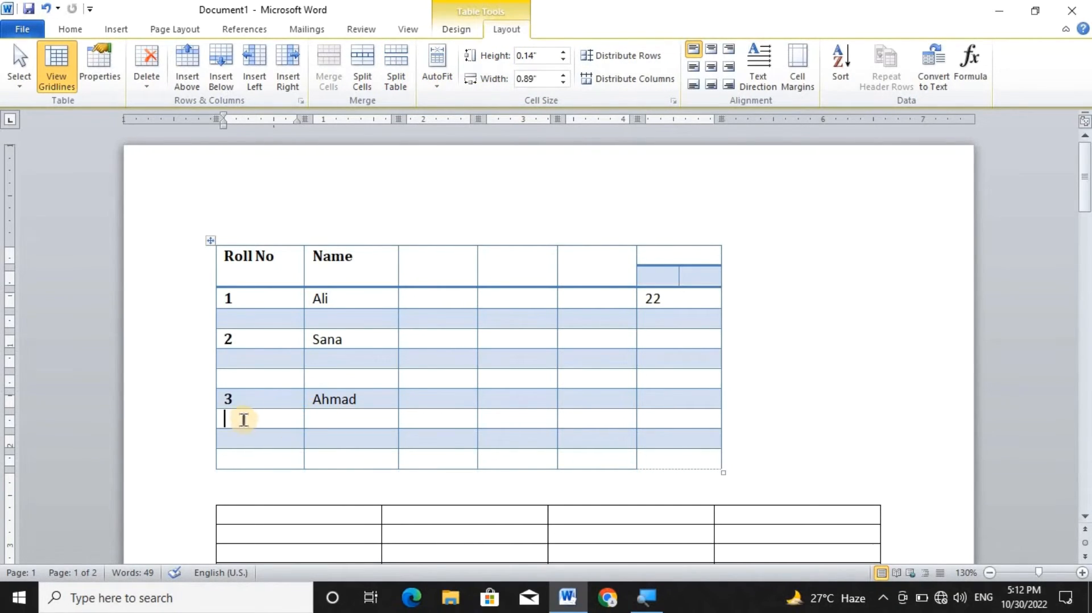
click(397, 75)
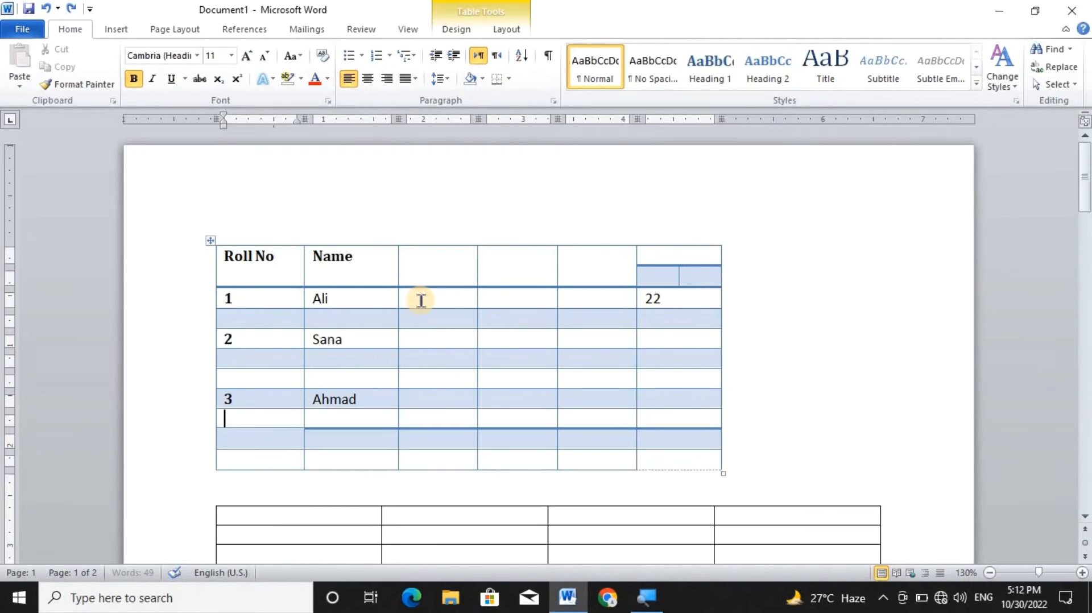
key(ctrl+z)
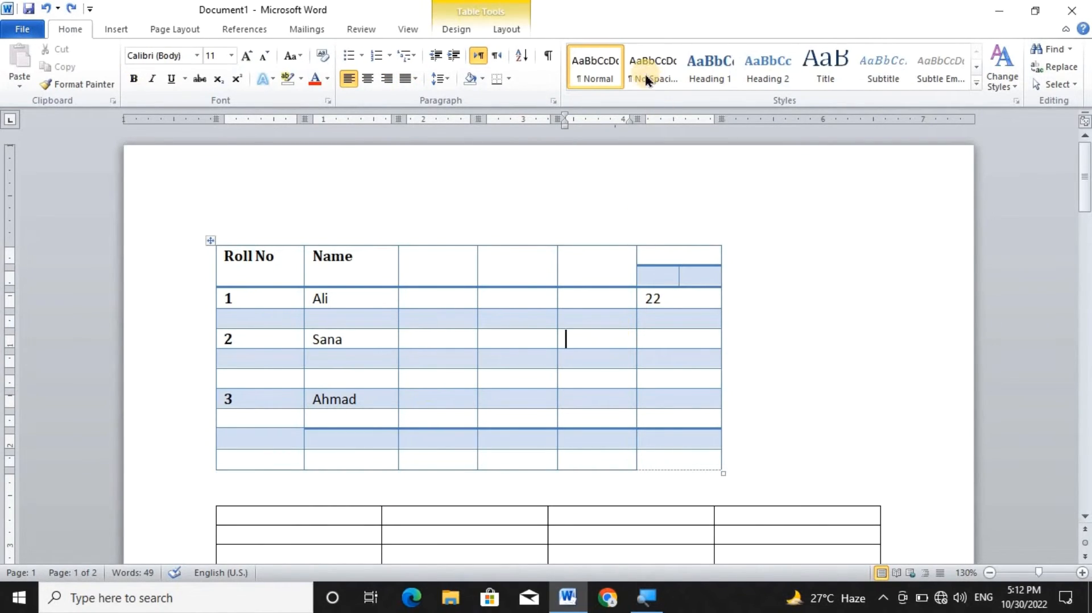
Raise the height of the first table's roll number 2 row to 0.6" and reduce it to 0.2".
click(503, 29)
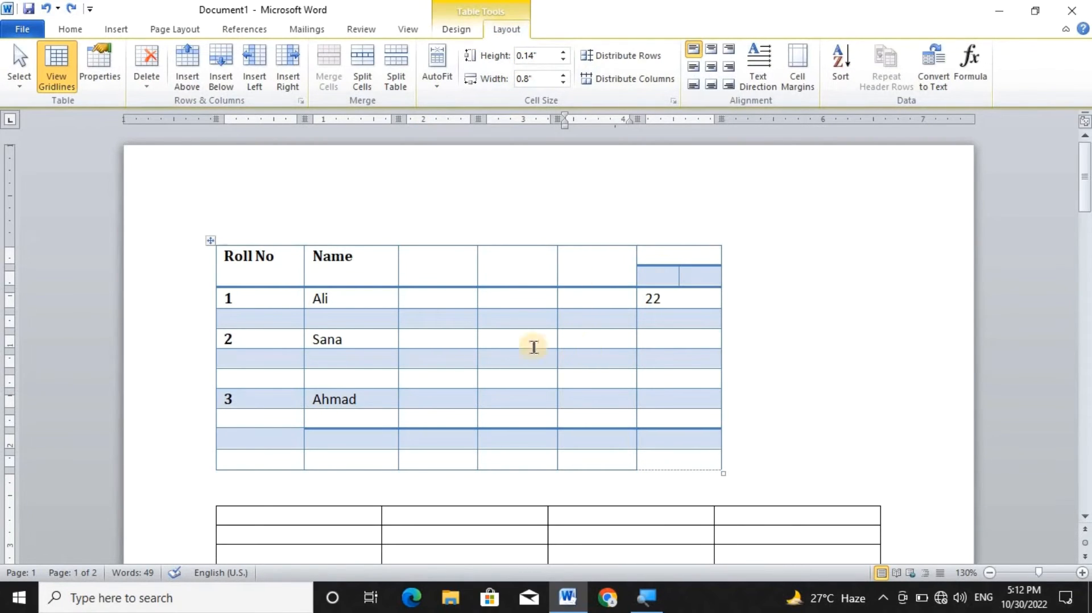
click(327, 340)
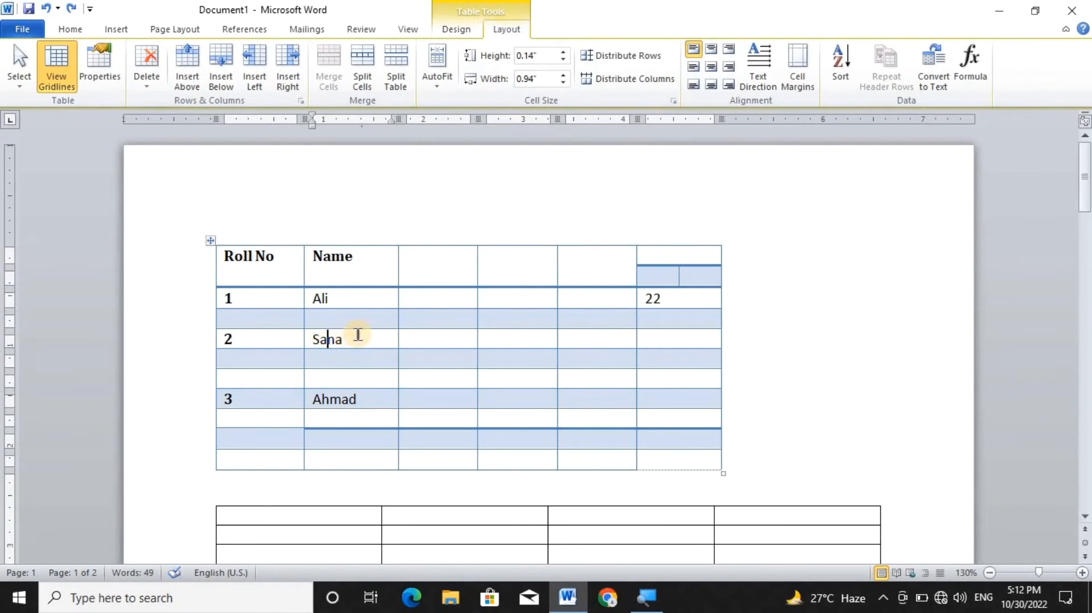
click(358, 334)
click(530, 55)
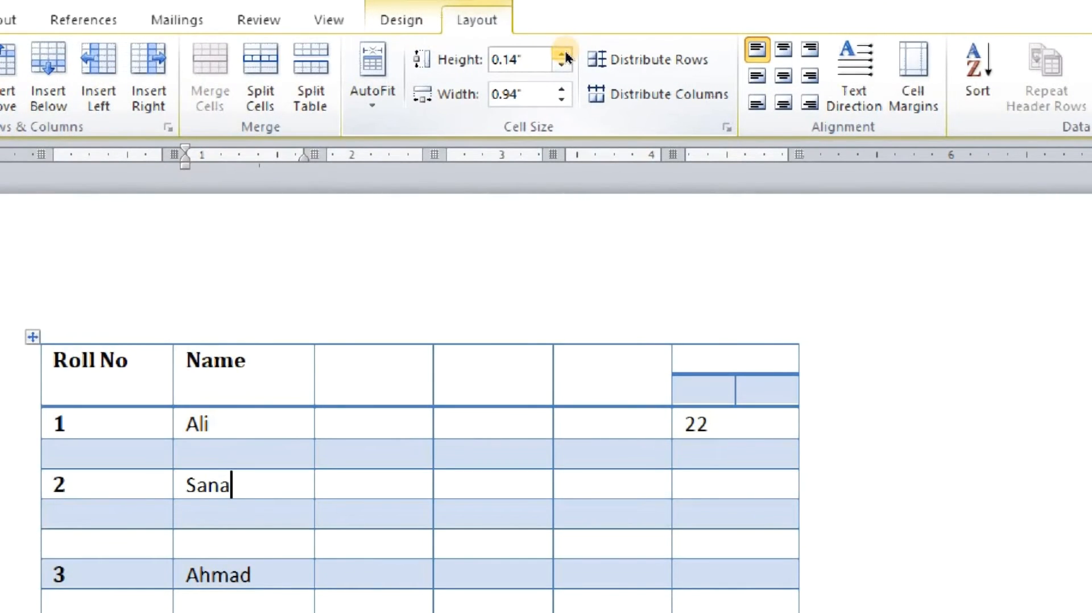
click(565, 56)
click(564, 56)
click(565, 55)
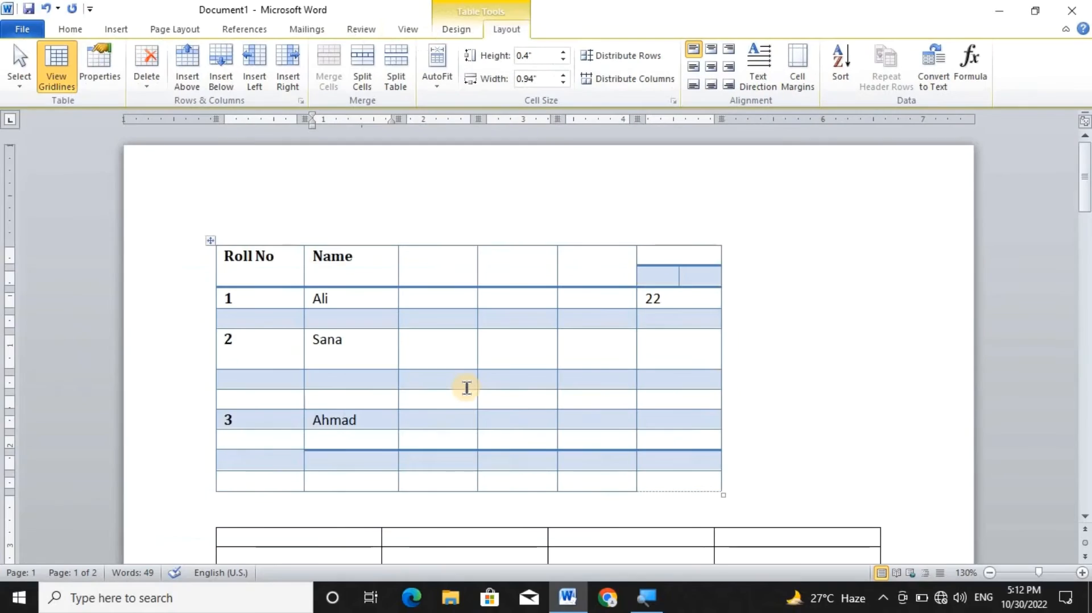
click(565, 53)
click(565, 52)
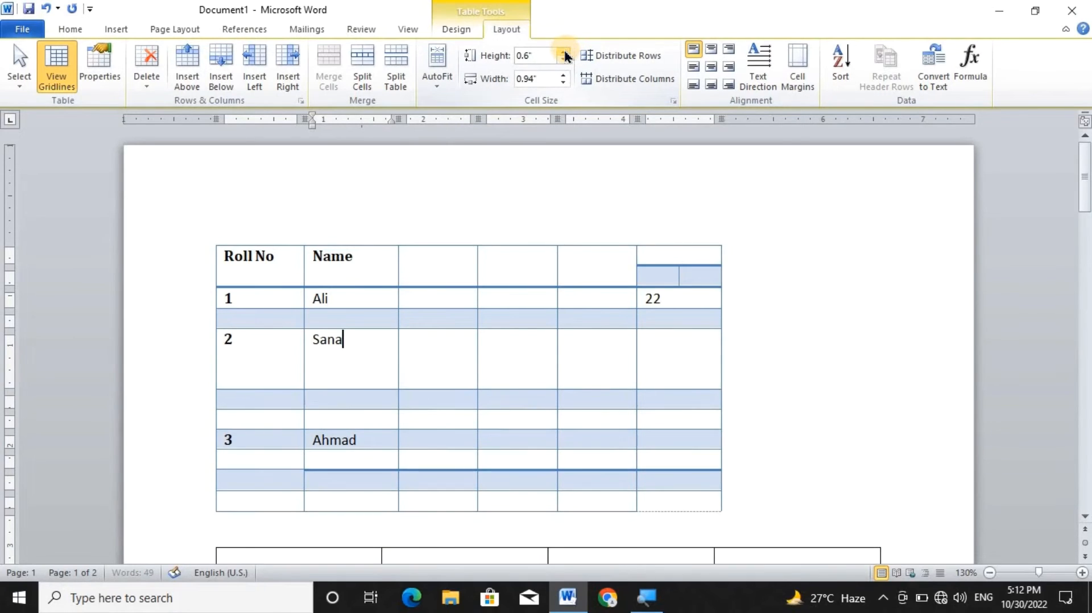
click(564, 60)
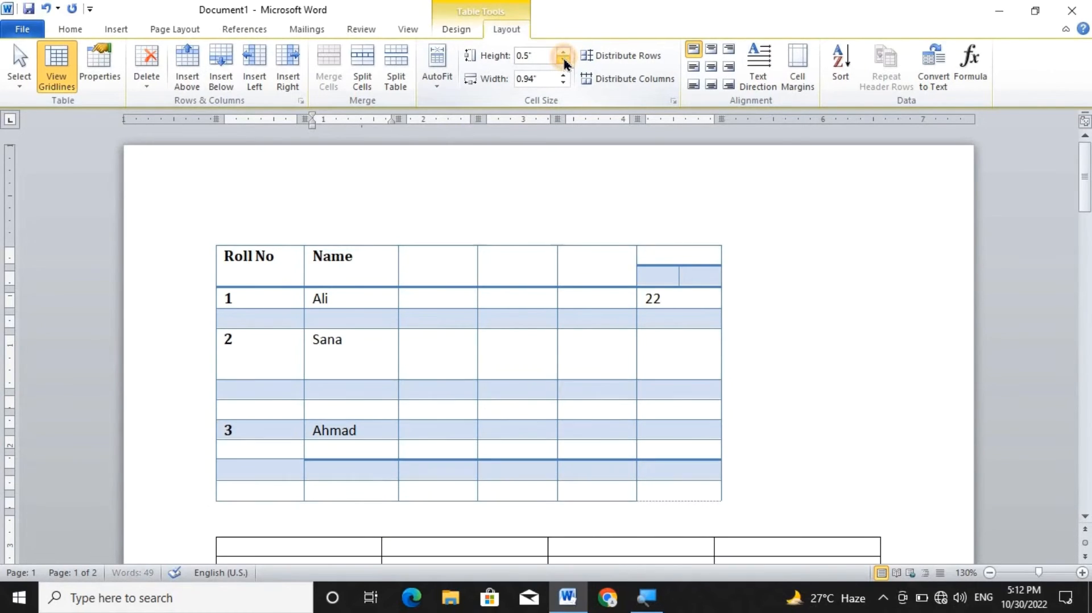
click(564, 59)
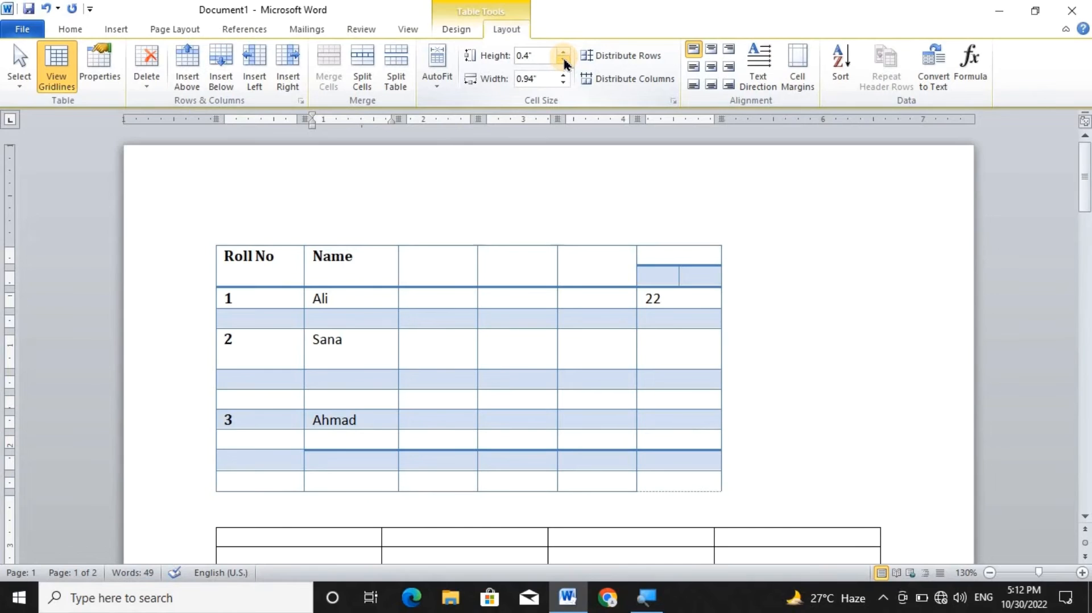
click(563, 59)
click(563, 60)
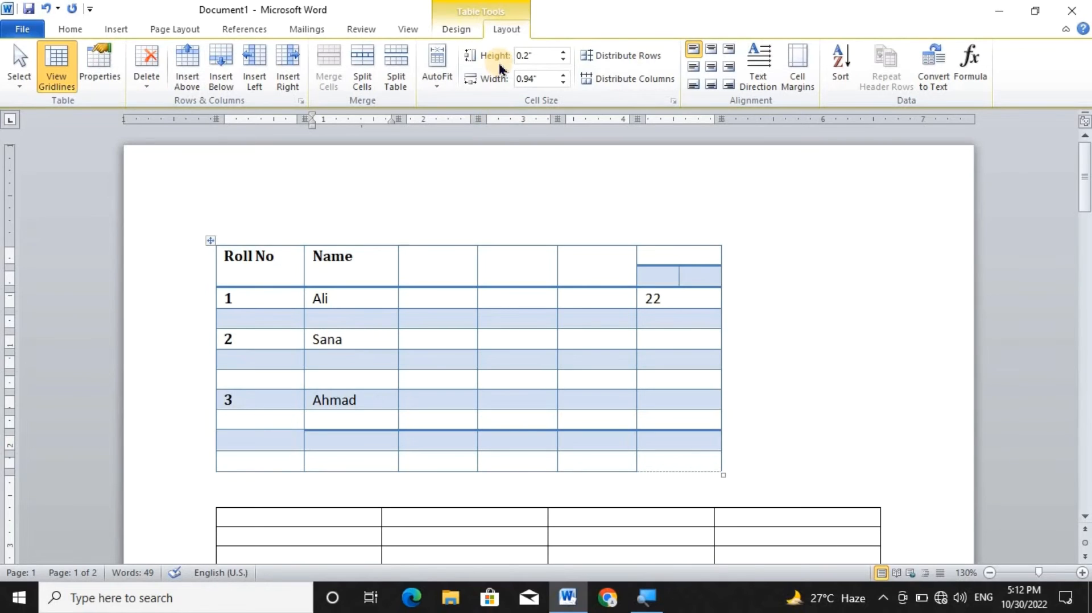
Try wider settings for the first table's Name column and set its width to 1".
click(566, 79)
click(566, 79)
click(566, 78)
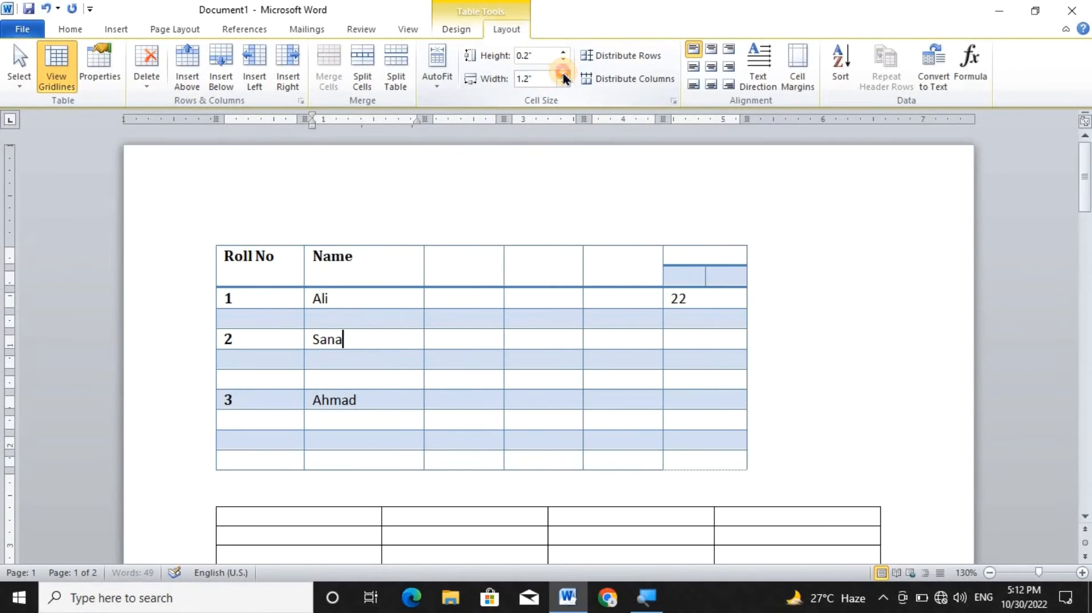
click(566, 78)
click(564, 84)
click(560, 82)
click(559, 82)
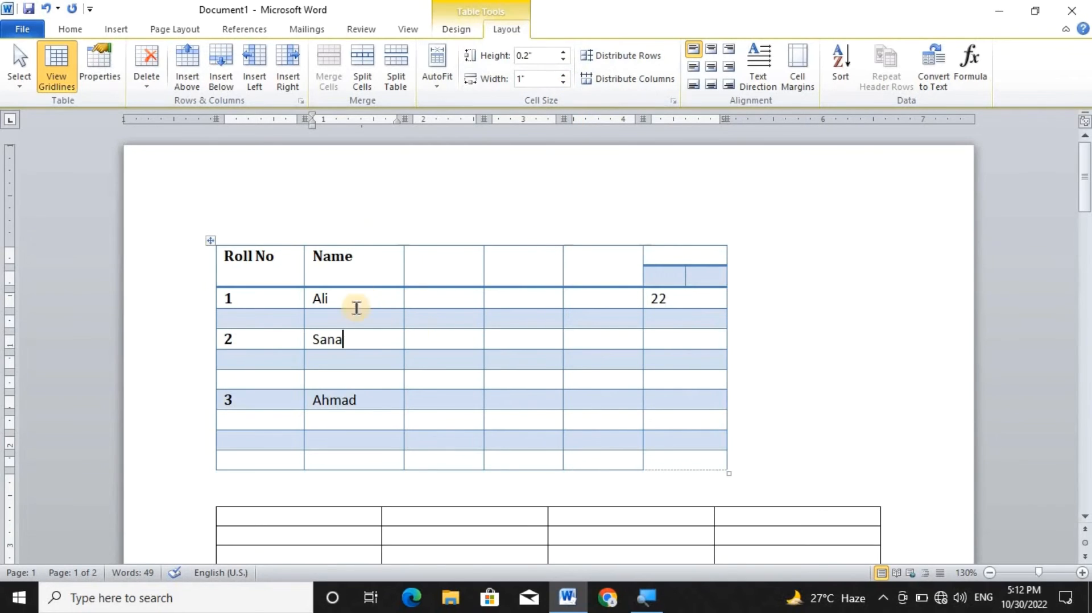
Try the top center, top right, center left, center and center right alignments on the Name header cell.
click(348, 253)
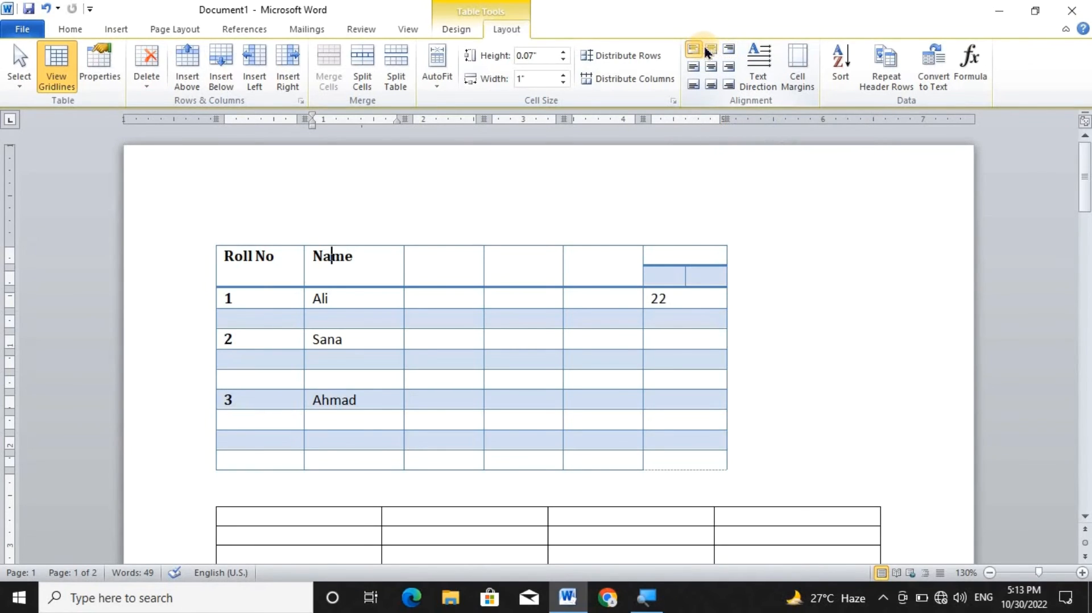
click(711, 49)
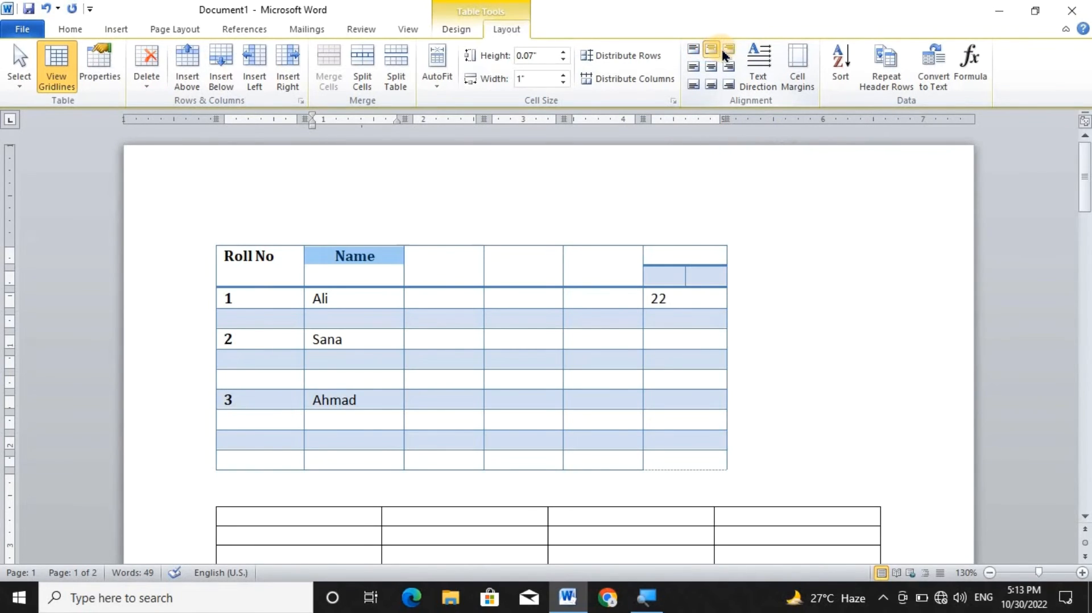
click(725, 51)
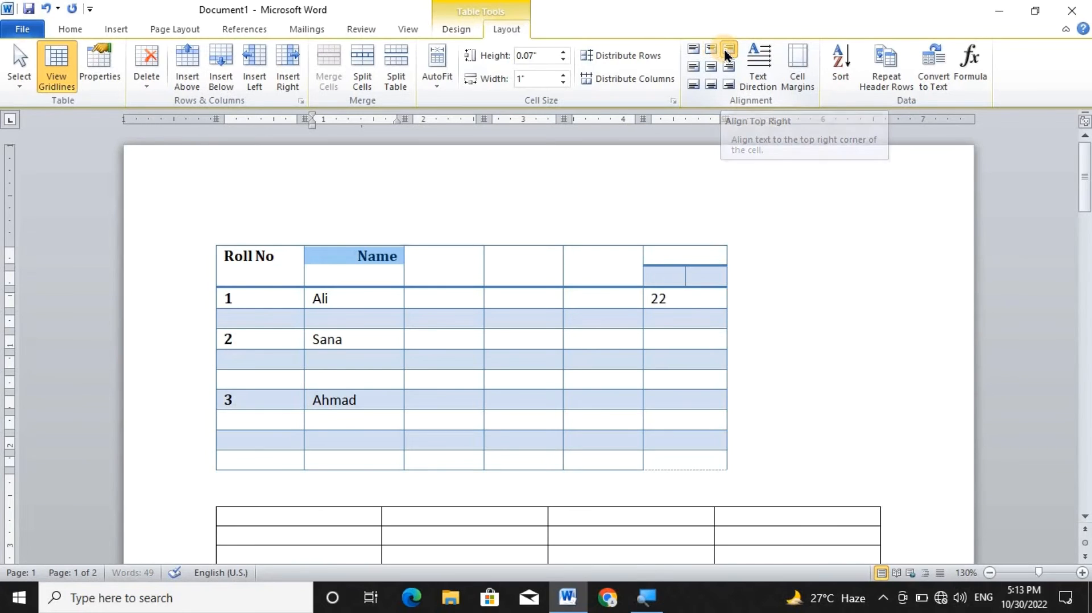
click(692, 67)
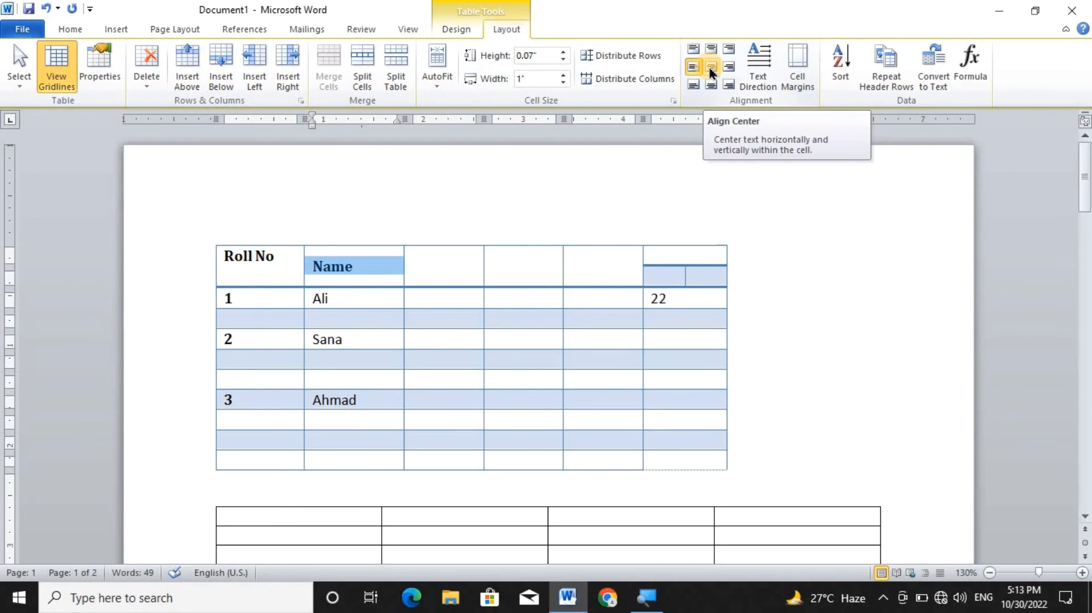
click(711, 67)
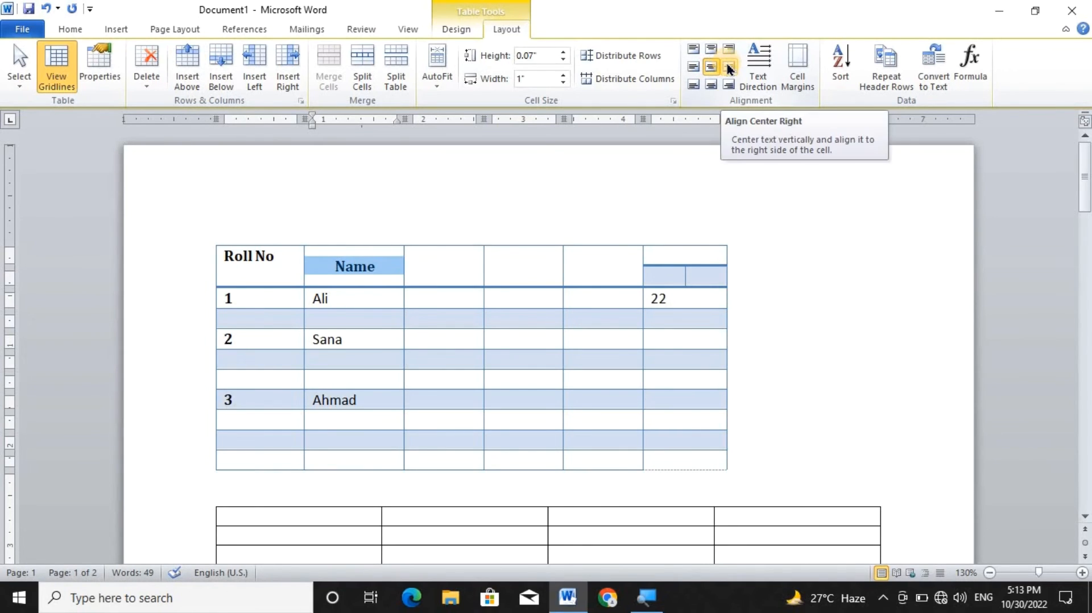
click(727, 67)
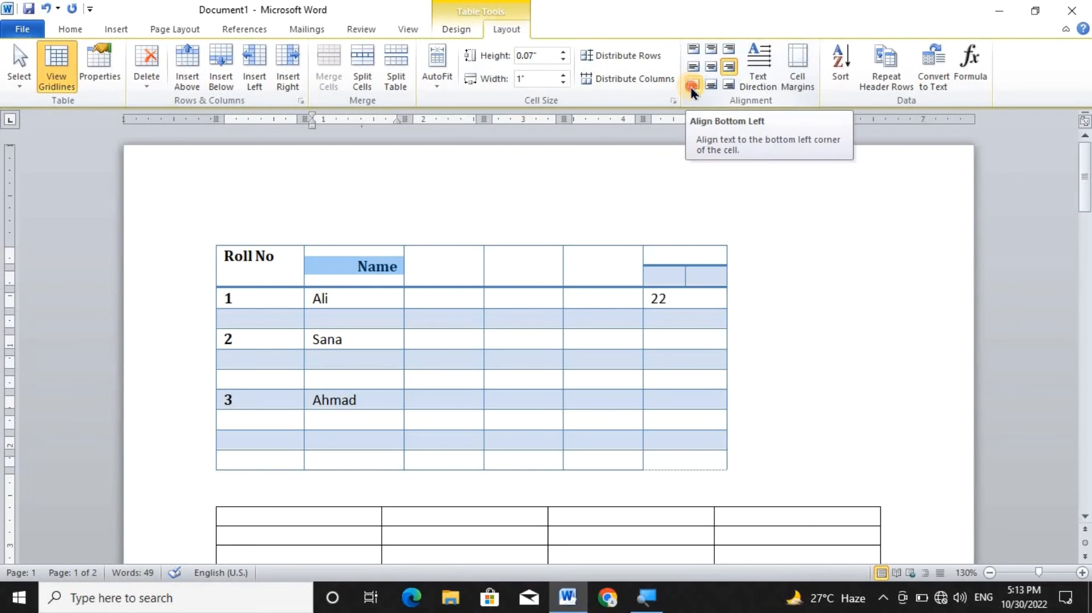
Try the three bottom alignments and the center alignment on the Name header cell, and finish with top center alignment.
click(692, 90)
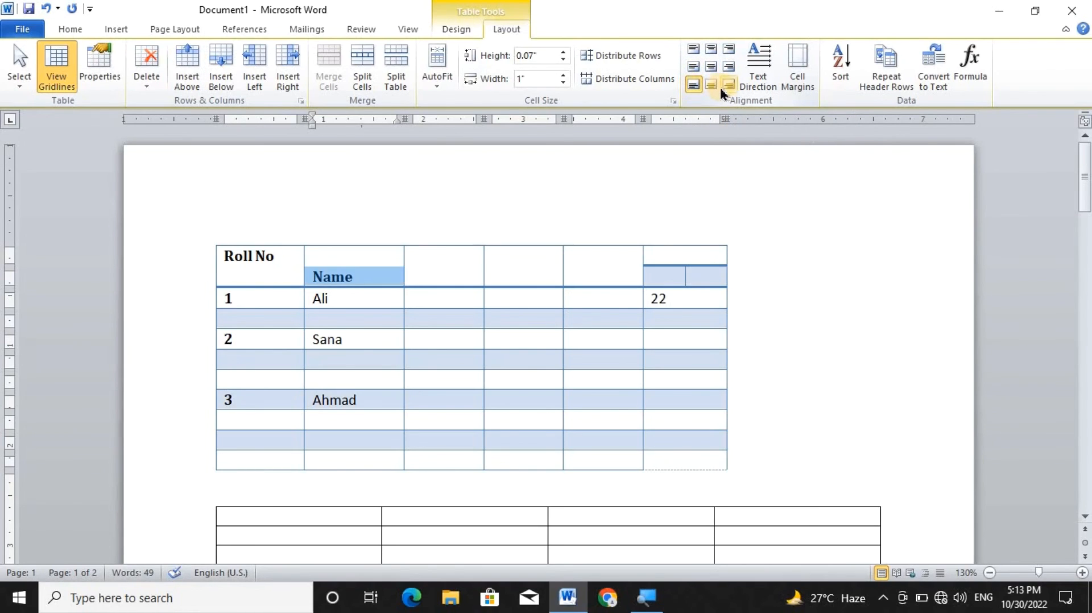
click(713, 84)
click(729, 83)
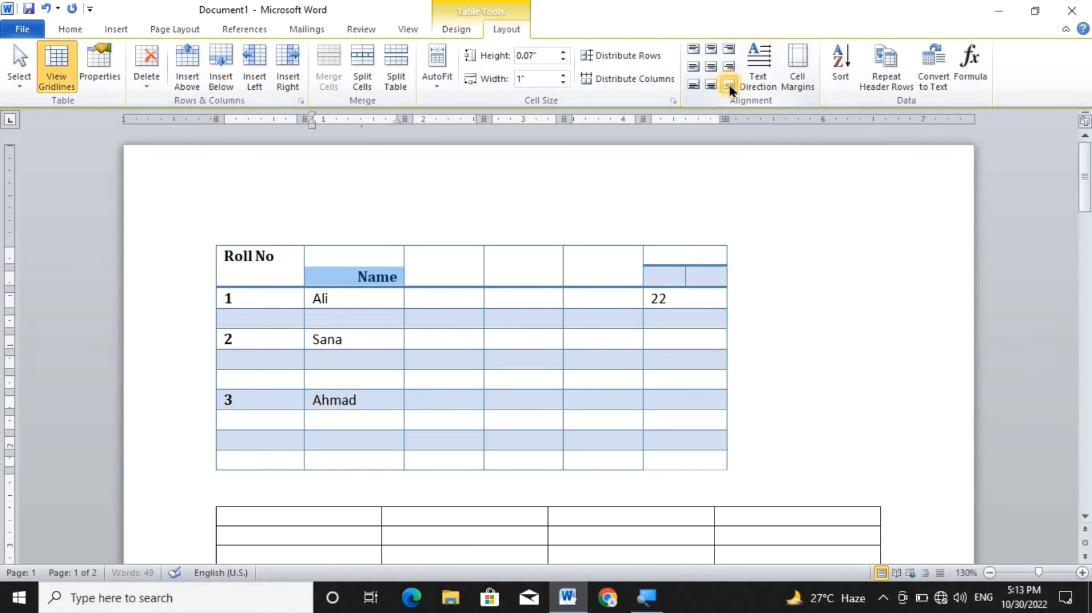
click(710, 68)
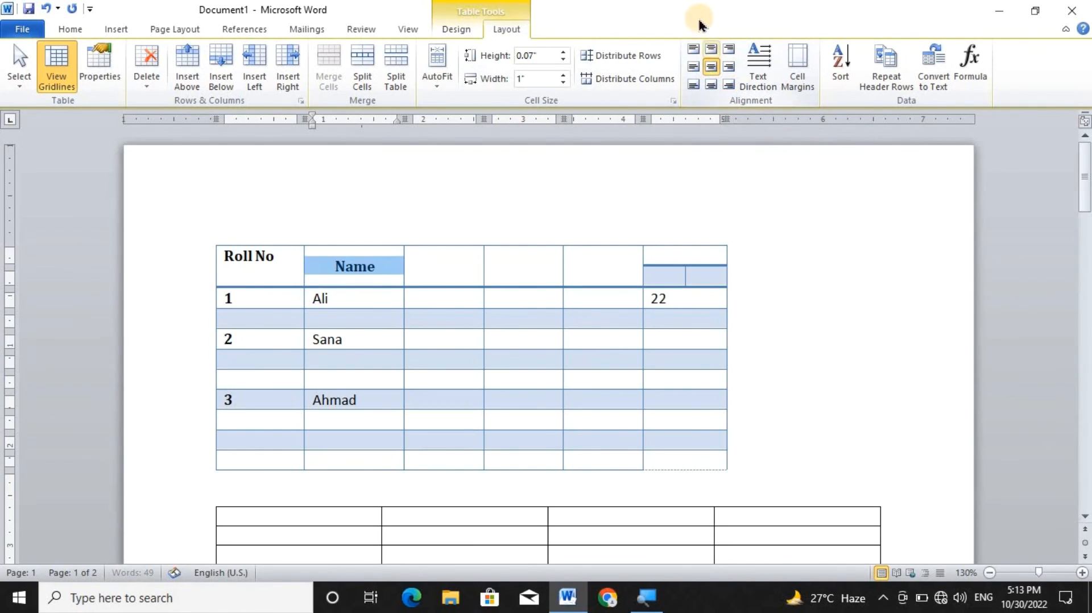
click(710, 50)
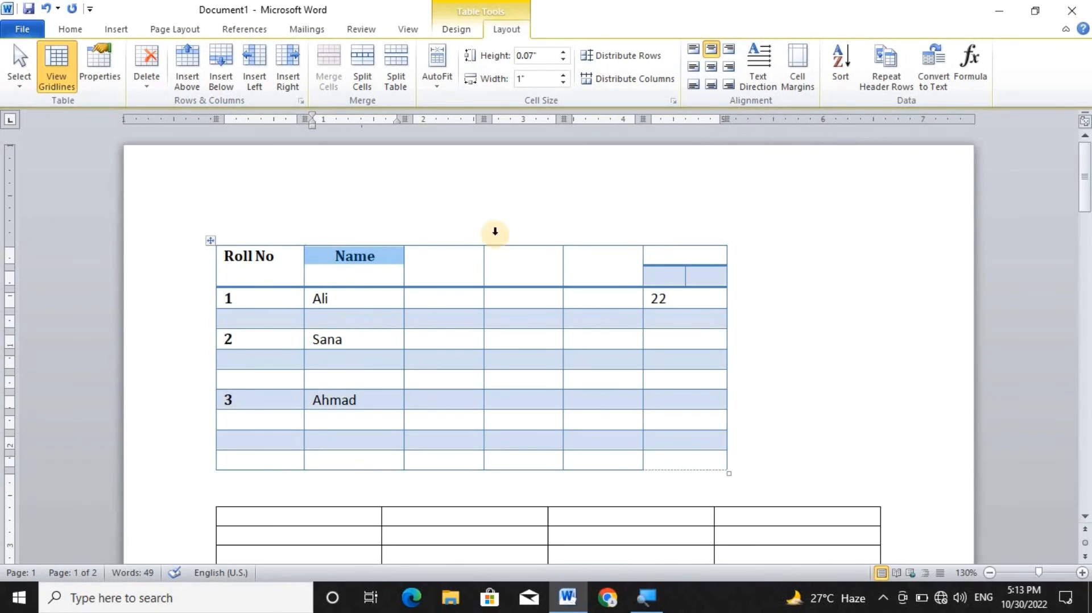